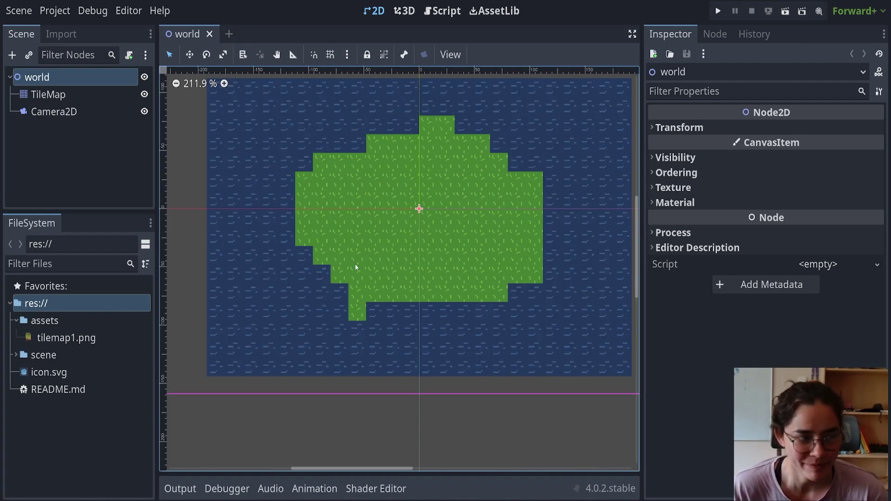
Examine the TileMap's water and ground layers on the island map.
middle_drag(411, 273, 471, 322)
scroll(472, 322, up, 4)
scroll(471, 323, down, 2)
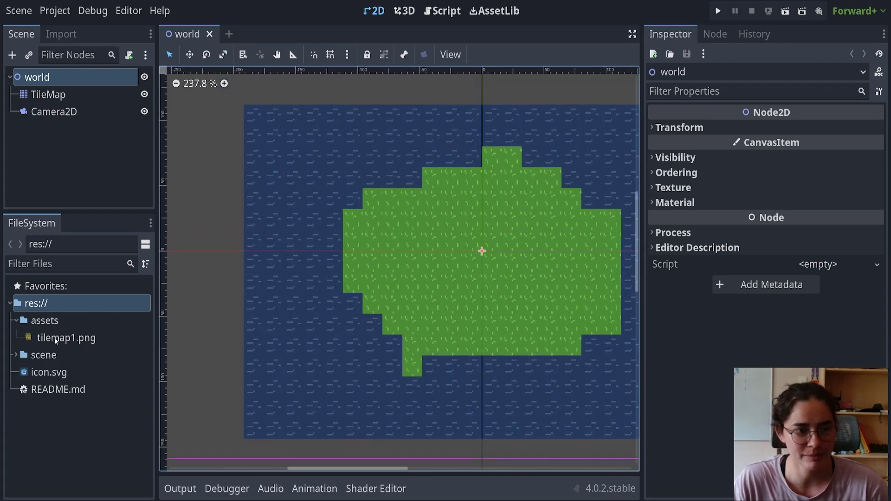
click(56, 95)
drag(466, 364, 517, 235)
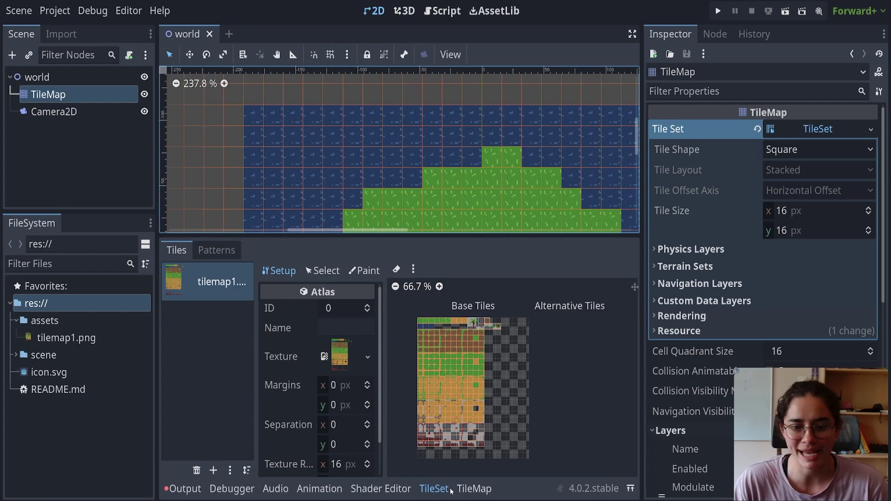
click(474, 488)
click(534, 250)
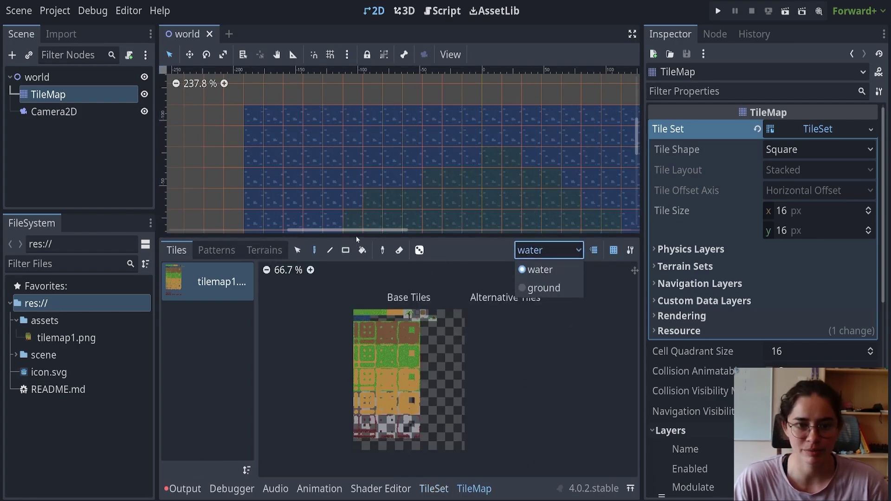
drag(357, 237, 369, 303)
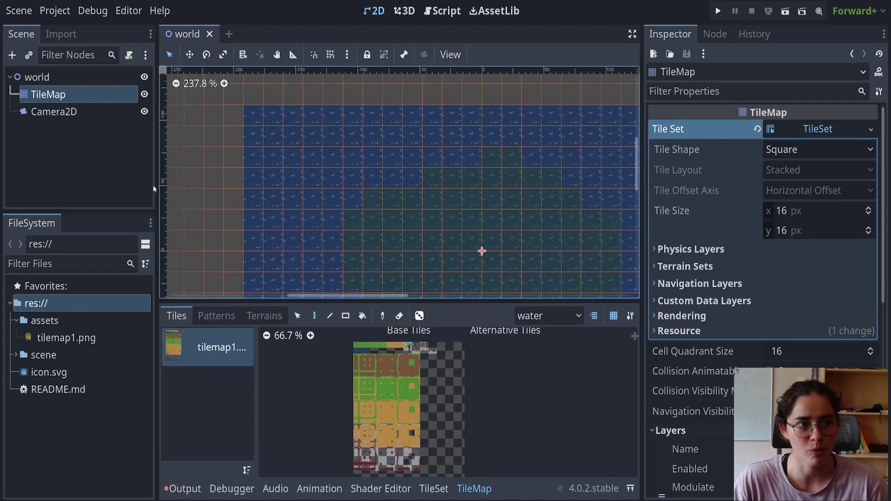
click(544, 320)
click(541, 355)
scroll(493, 265, down, 4)
middle_drag(494, 264, 429, 151)
Review the Camera2D node's properties and the project's scene folder.
click(77, 112)
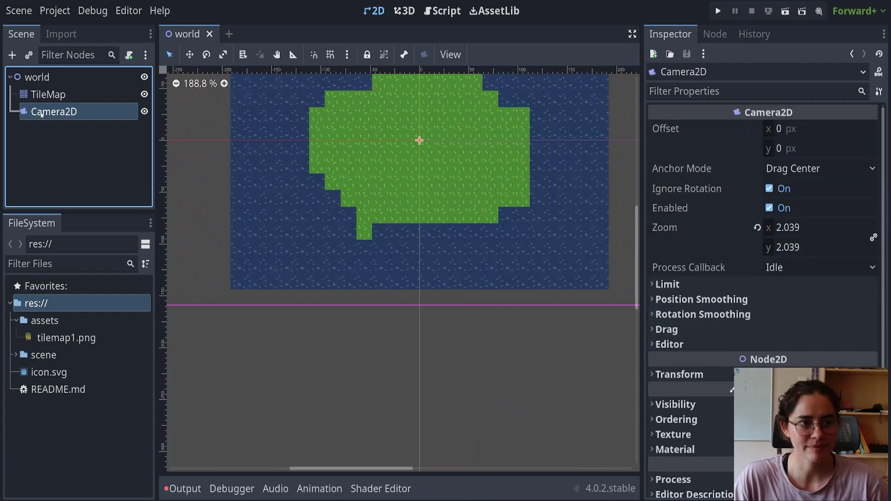
click(79, 95)
click(81, 113)
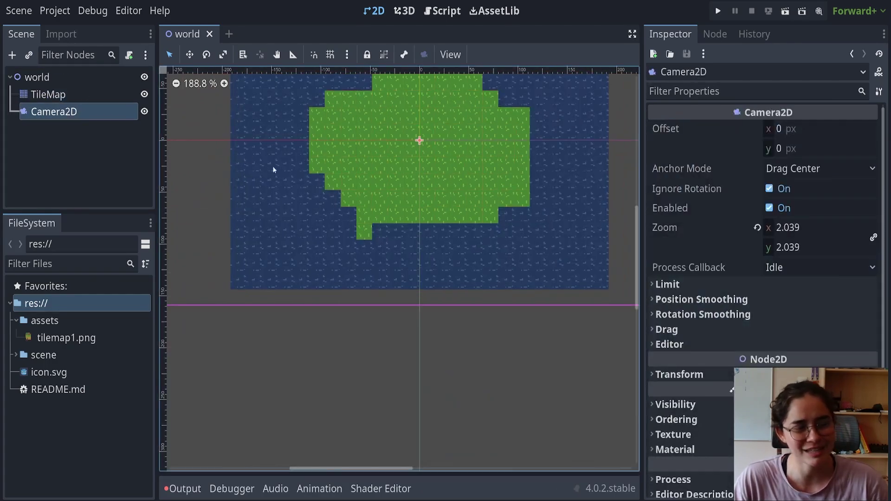
middle_drag(414, 189, 410, 236)
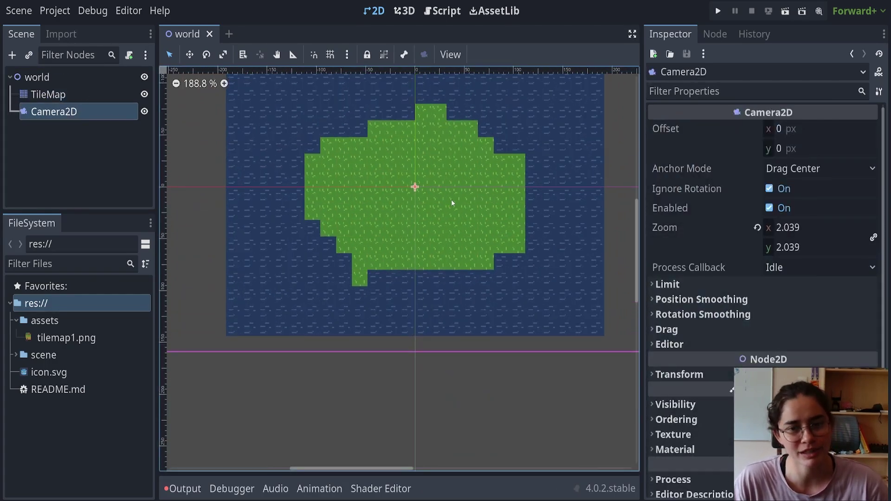
middle_drag(451, 224, 449, 269)
scroll(449, 269, up, 2)
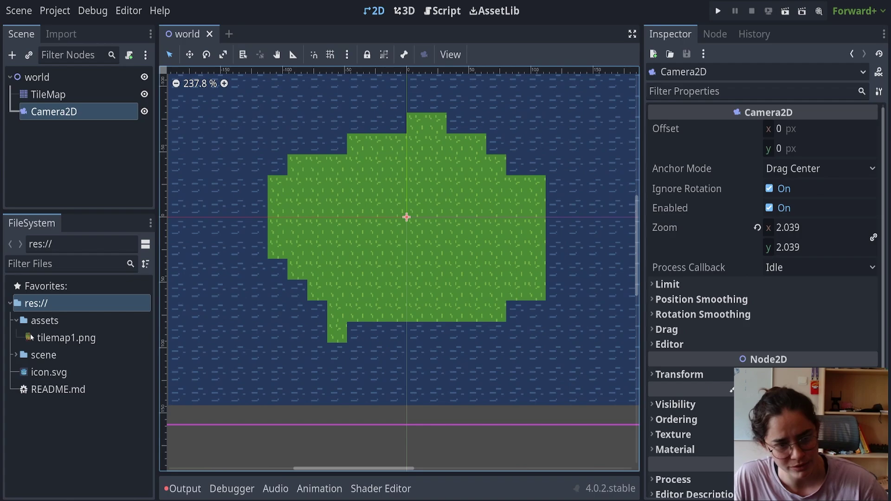
click(15, 355)
click(16, 354)
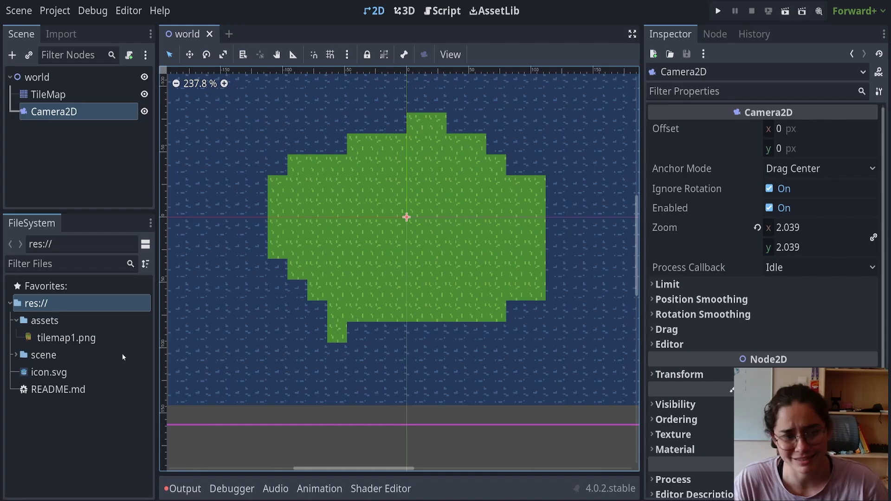
Add a terrain set containing one terrain to the TileMap's tile set.
click(48, 95)
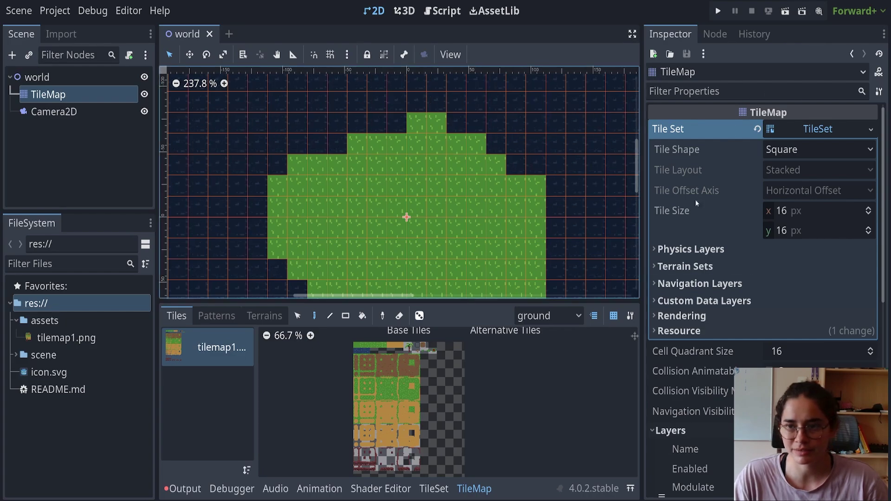
click(816, 131)
click(817, 131)
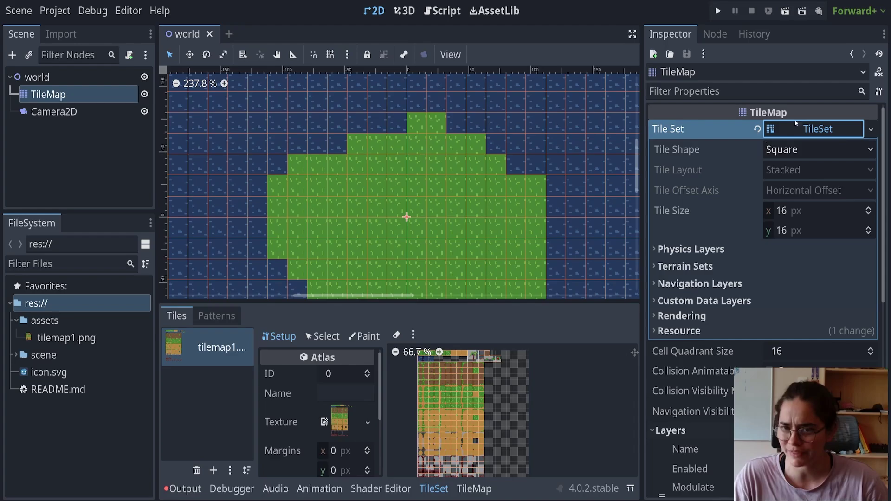
click(818, 129)
click(828, 129)
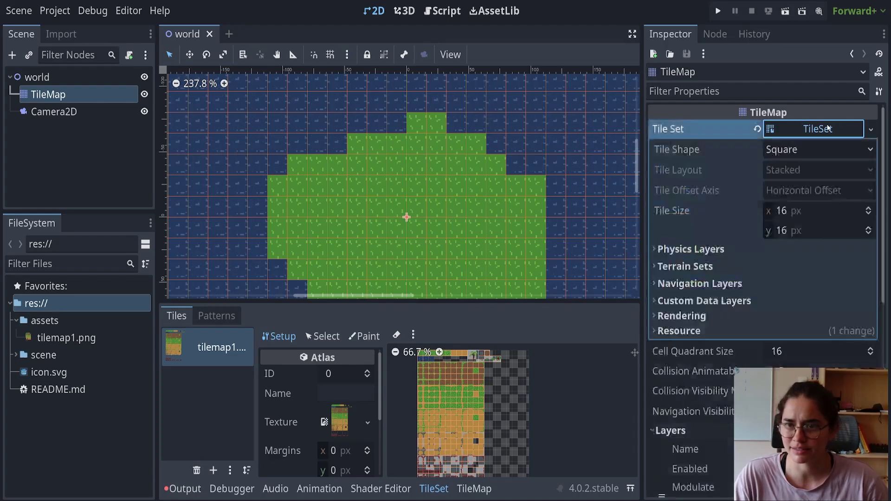
click(775, 266)
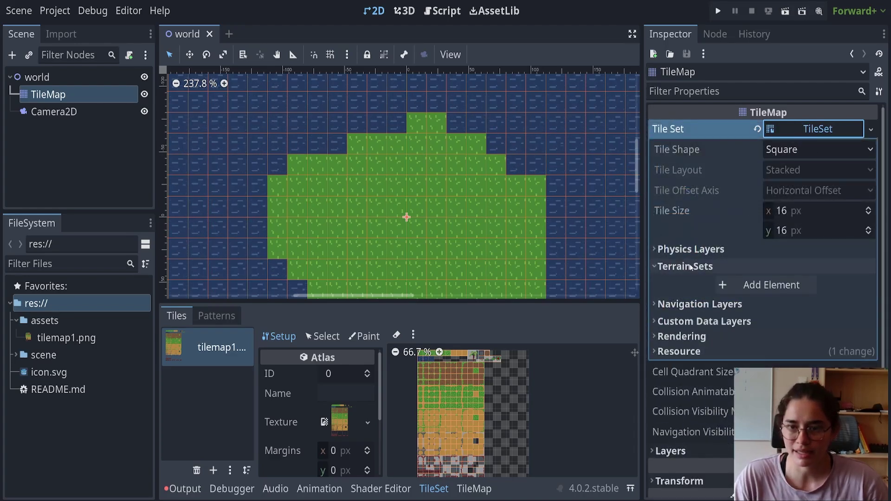
click(763, 285)
click(694, 305)
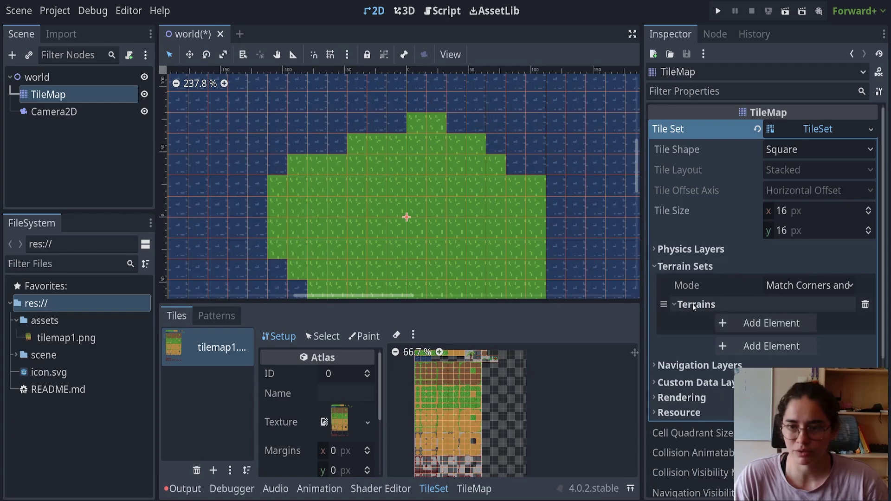
click(772, 323)
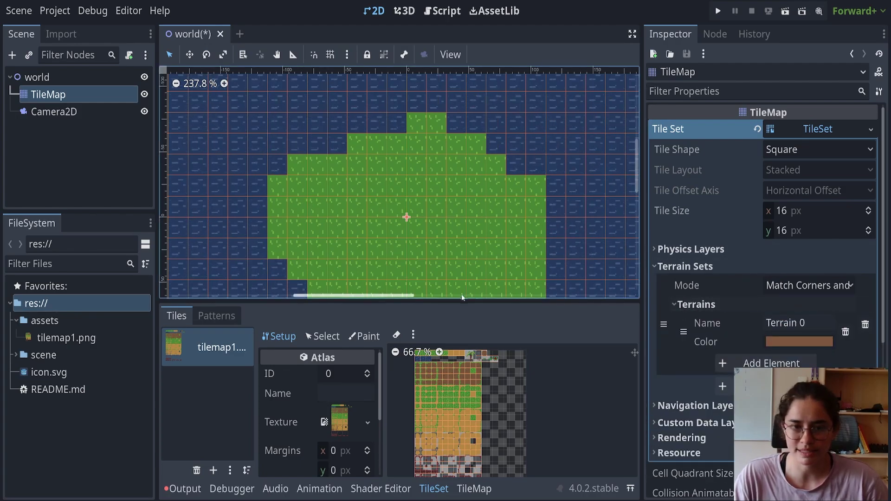
Rename the new terrain as sand_on_water.
scroll(462, 298, right, 5)
scroll(479, 380, up, 3)
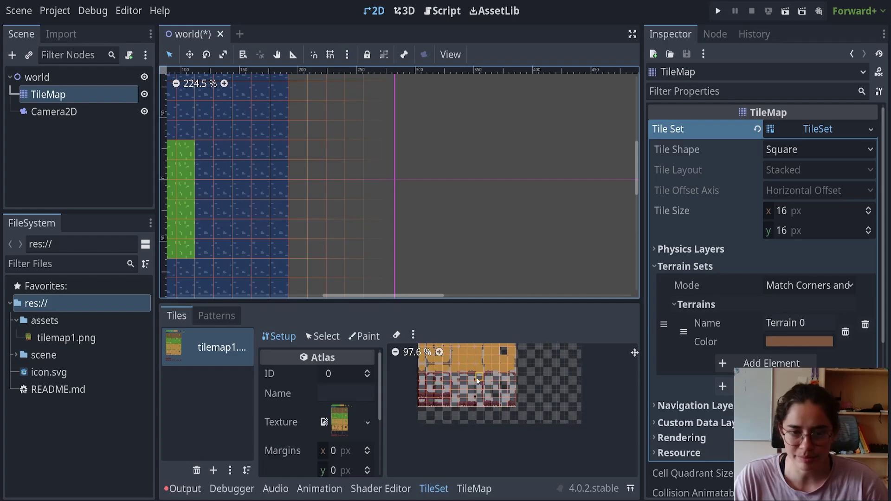
scroll(478, 380, up, 3)
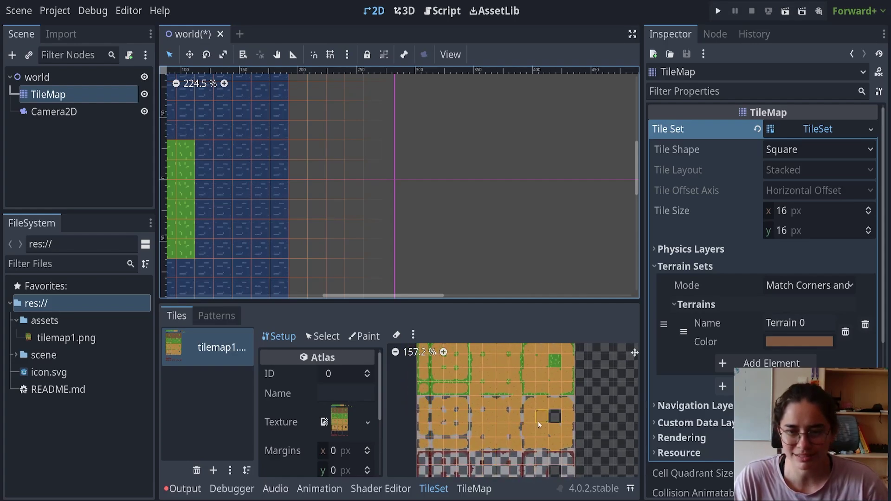
click(788, 305)
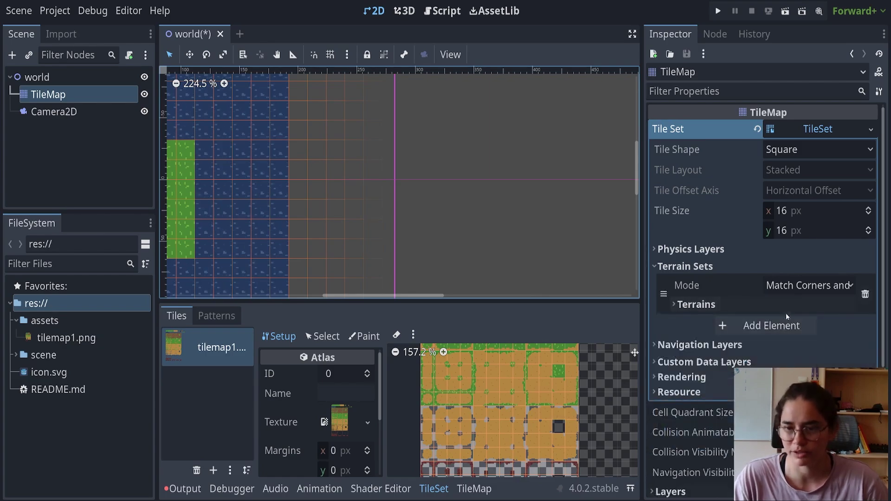
click(787, 308)
click(803, 325)
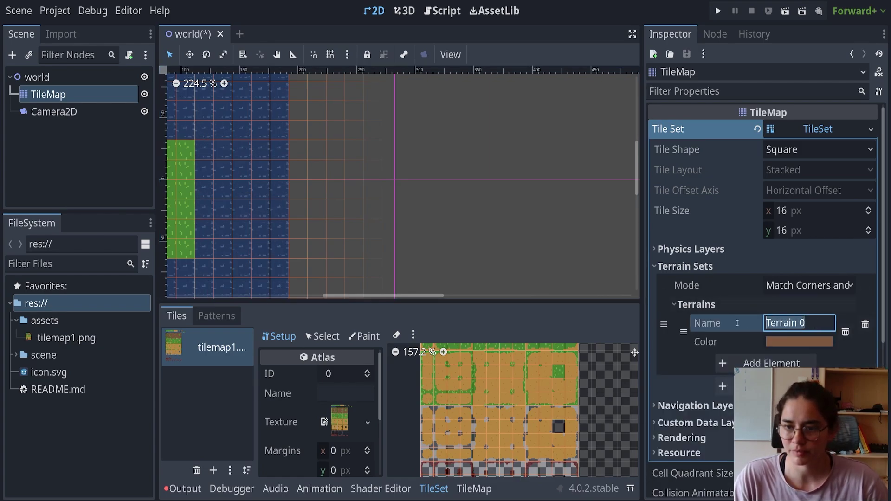
text(sand_)
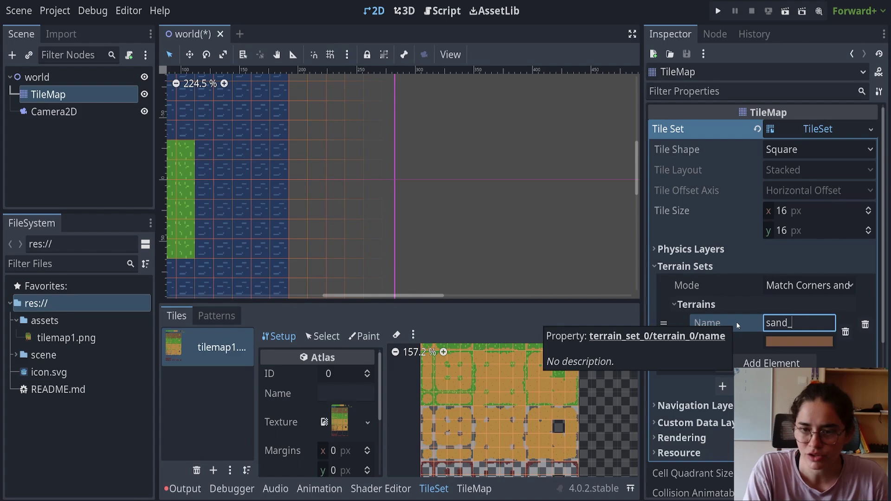
text(on_water)
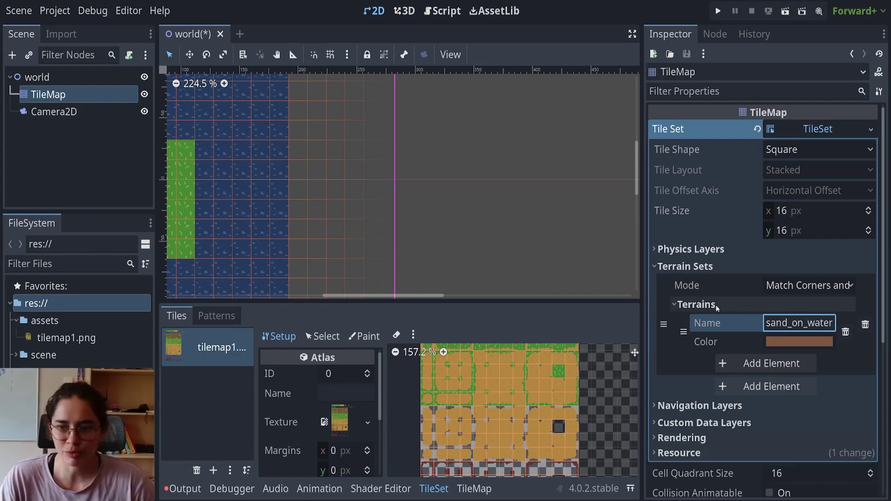
Set the sand_on_water terrain's color to bright green.
mouse_move(793, 340)
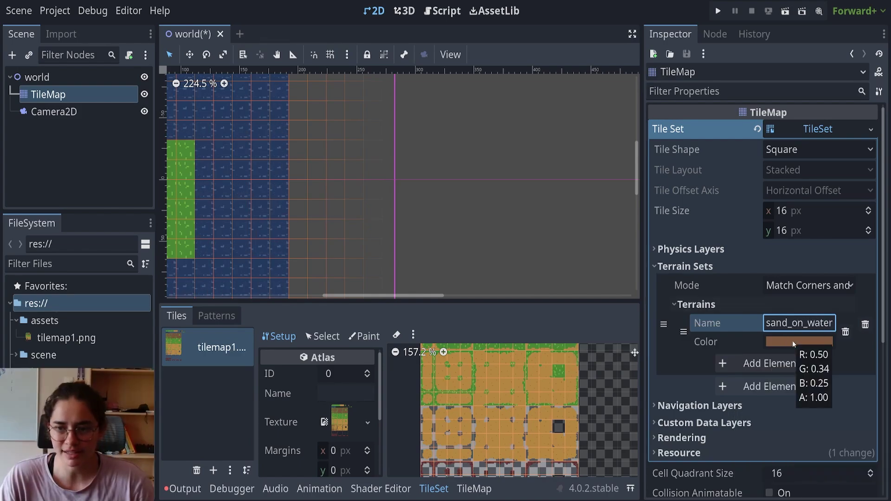
middle_drag(513, 418, 516, 392)
ctrl+scroll(520, 424, up, 1)
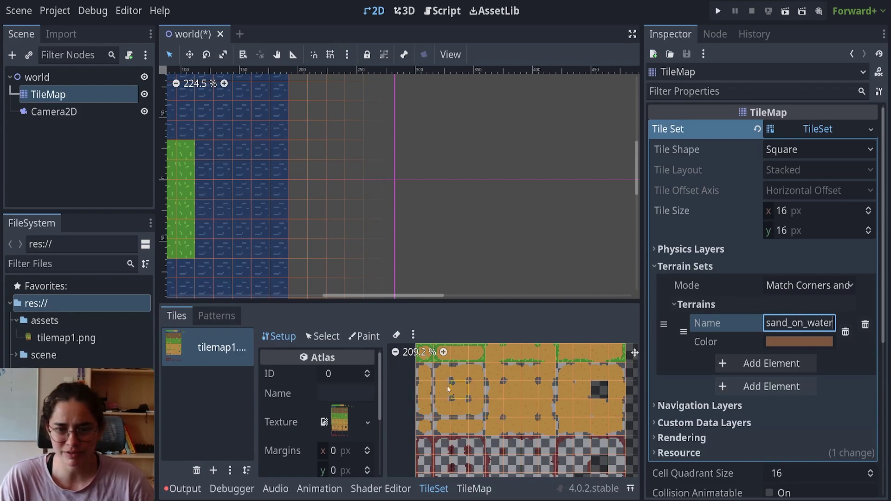
click(790, 344)
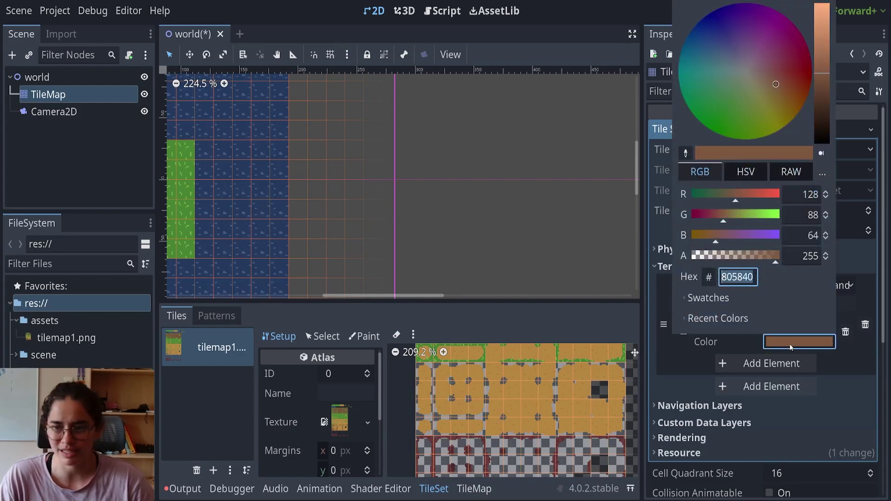
drag(784, 77, 715, 124)
drag(820, 58, 822, 3)
click(681, 362)
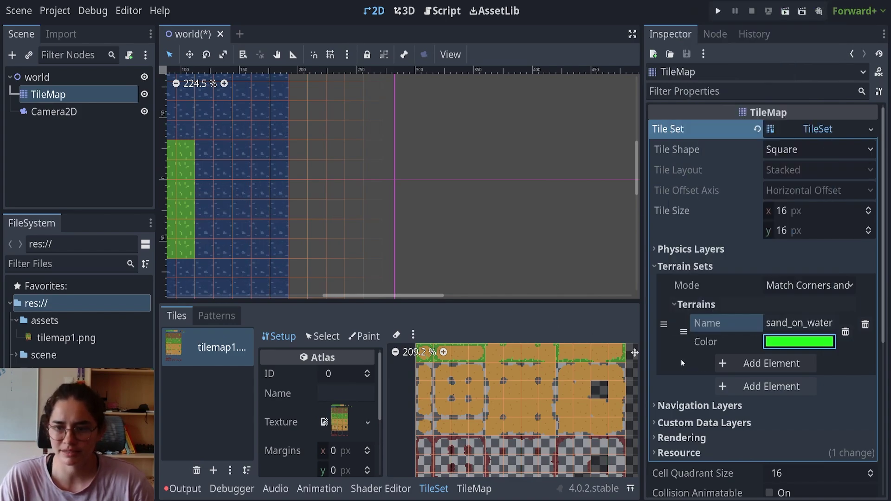
Set up property painting on the tilemap1 atlas for Terrains, using Terrain Set 0.
drag(489, 301, 472, 172)
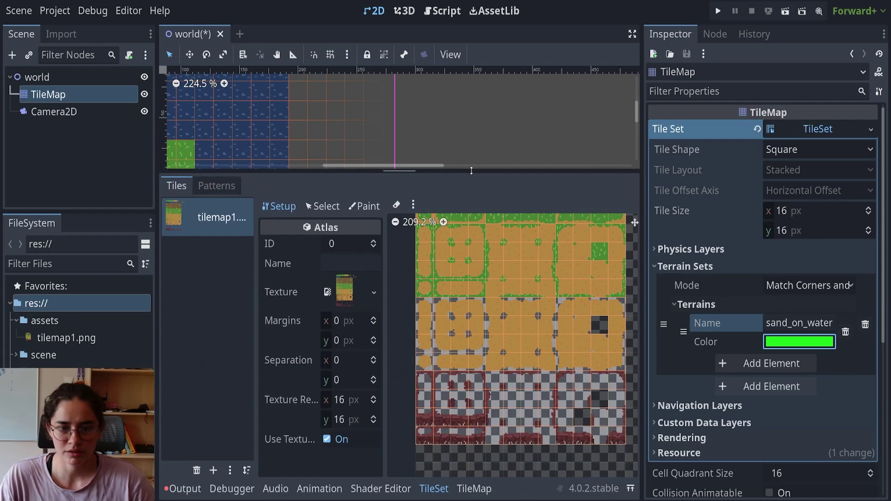
middle_drag(473, 357, 507, 363)
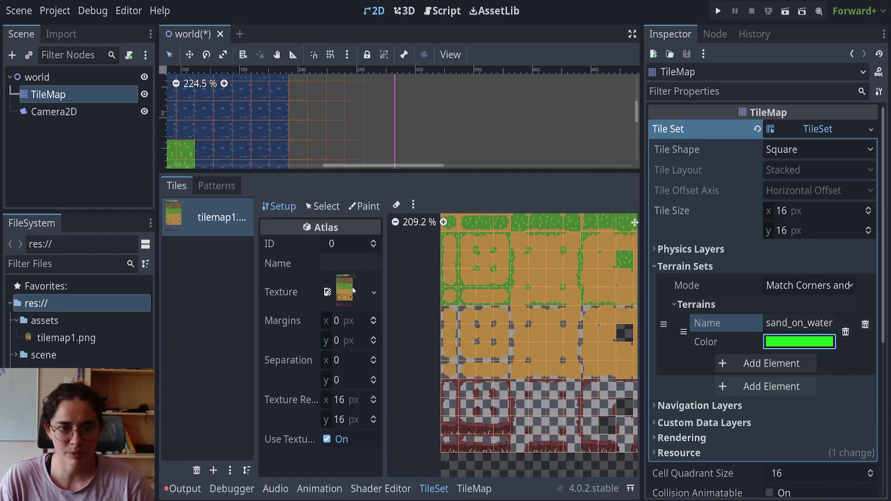
click(358, 207)
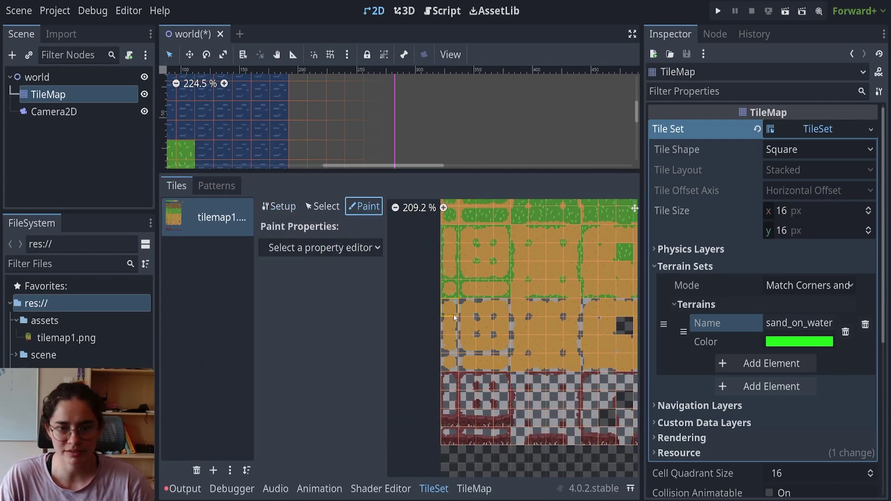
click(335, 249)
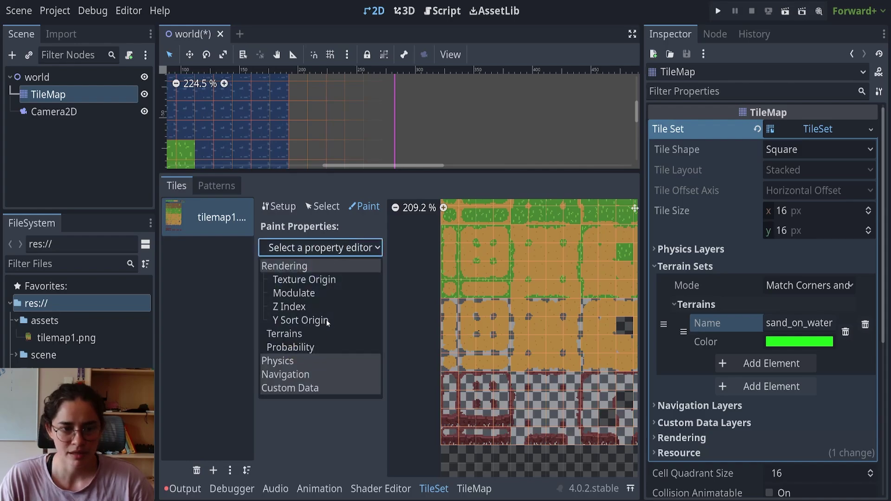
click(291, 334)
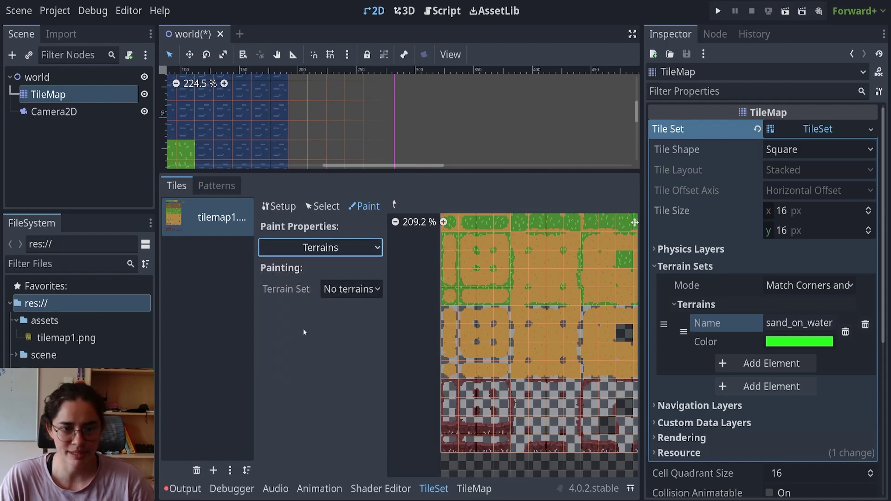
click(349, 290)
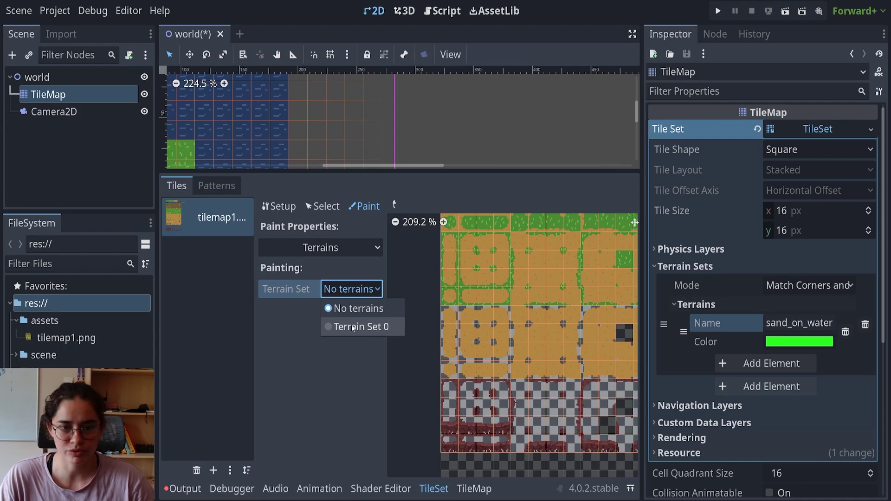
click(352, 327)
Check which matching modes are available for the terrain set.
click(801, 305)
click(799, 304)
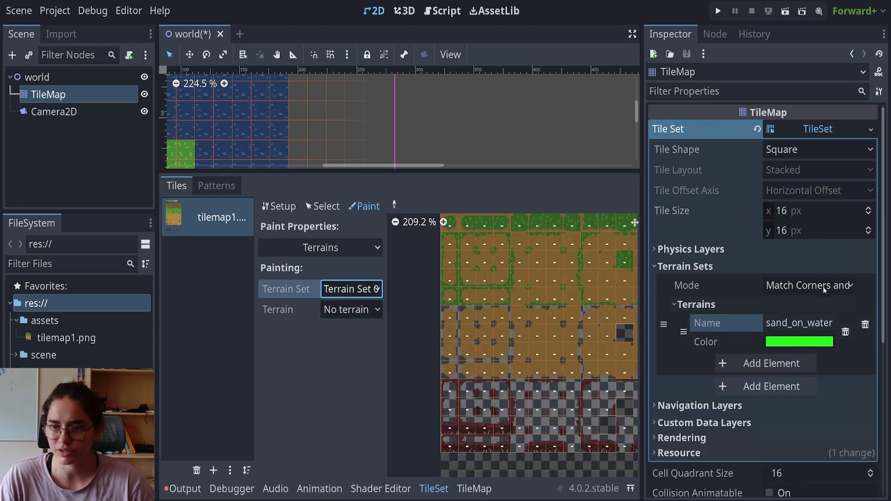
click(810, 286)
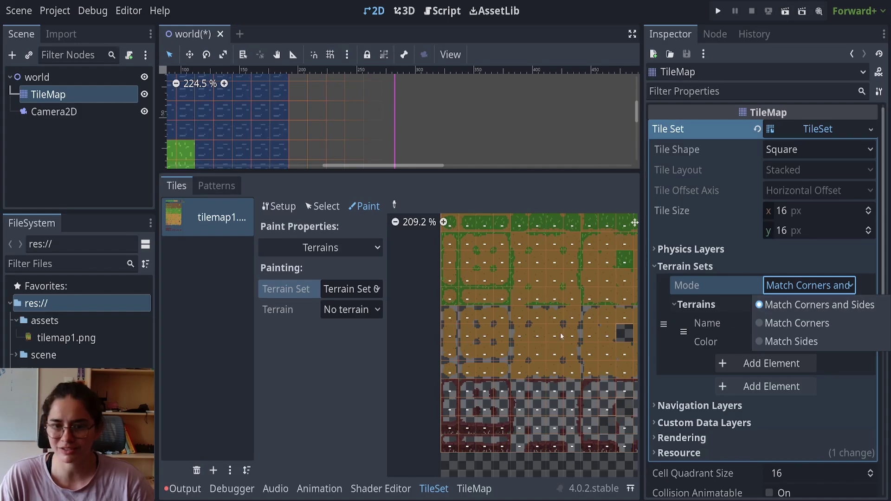
Assign the block of sand tiles with transparent edges to Terrain Set 0 and choose sand_on_water as the terrain to paint.
middle_drag(473, 341, 423, 350)
scroll(423, 350, down, 1)
mouse_move(402, 324)
mouse_down()
mouse_move(567, 329)
mouse_move(538, 344)
mouse_move(409, 351)
mouse_move(425, 360)
mouse_move(553, 360)
mouse_move(576, 377)
mouse_move(396, 377)
mouse_up()
click(351, 309)
click(364, 347)
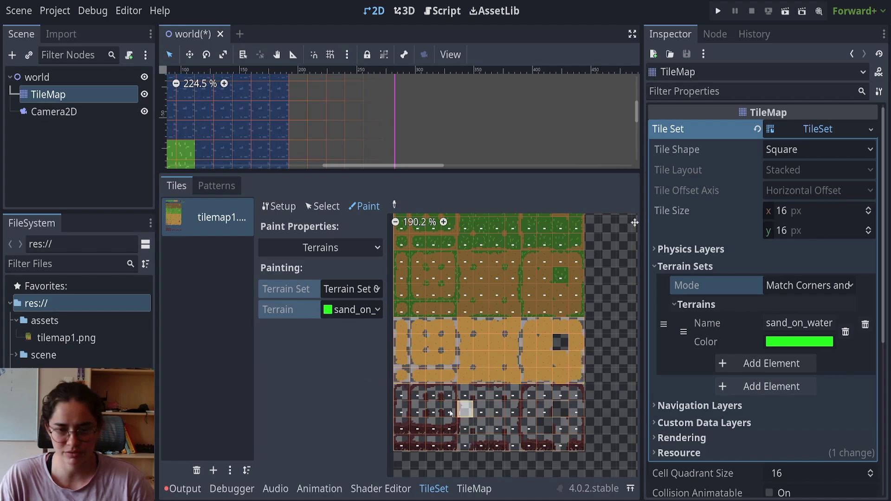
scroll(418, 358, up, 1)
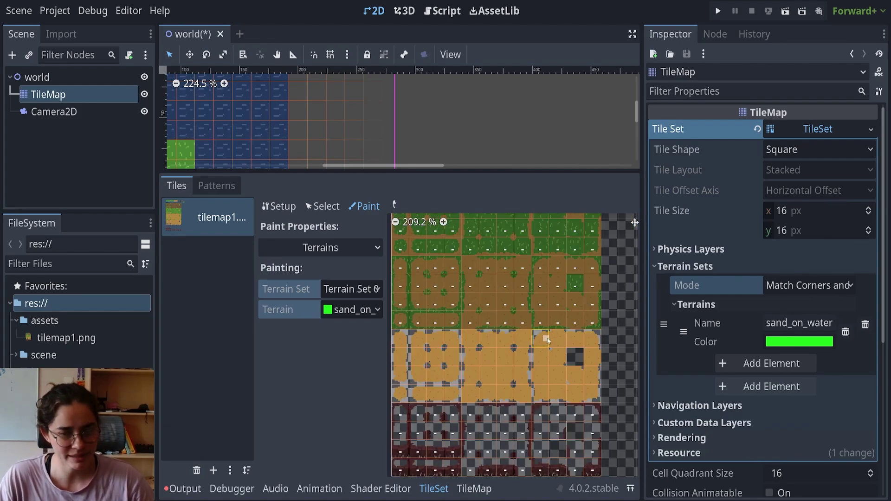
Paint sand_on_water terrain bits on the single sand tile, both three-tile strips and the 3x3 block, leaving their transparent edges and corner gaps unpainted.
scroll(456, 388, up, 2)
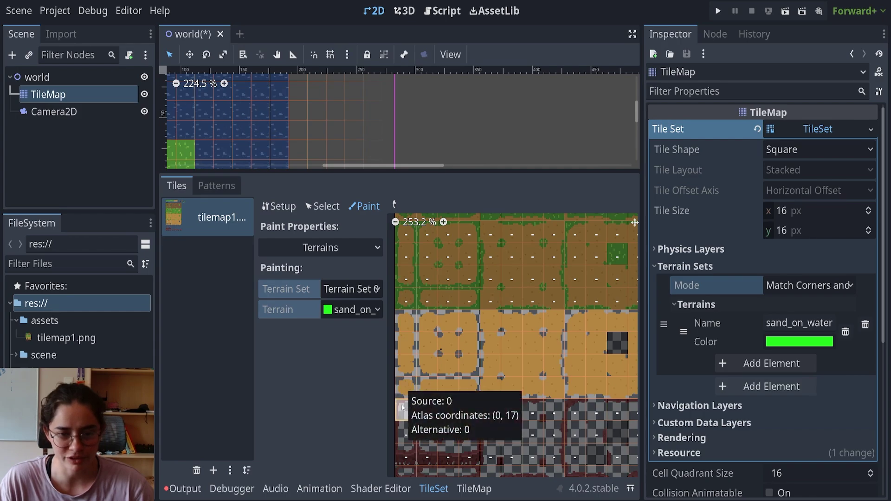
click(407, 388)
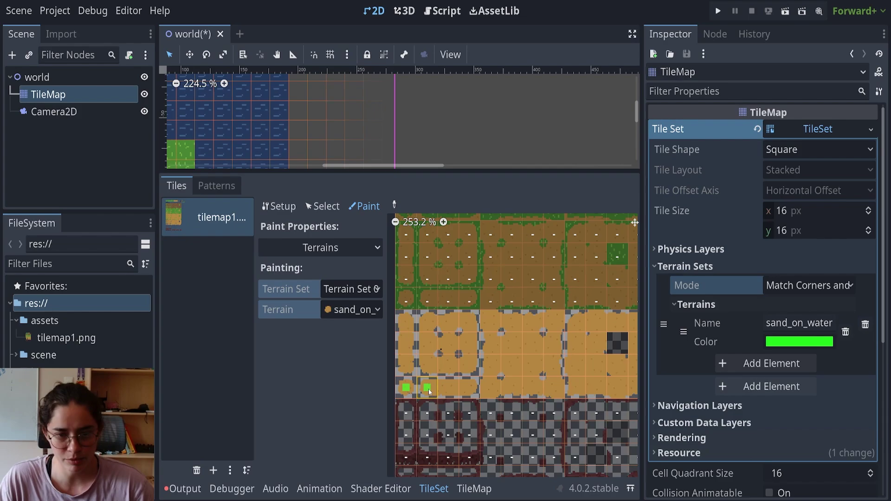
drag(429, 391, 470, 389)
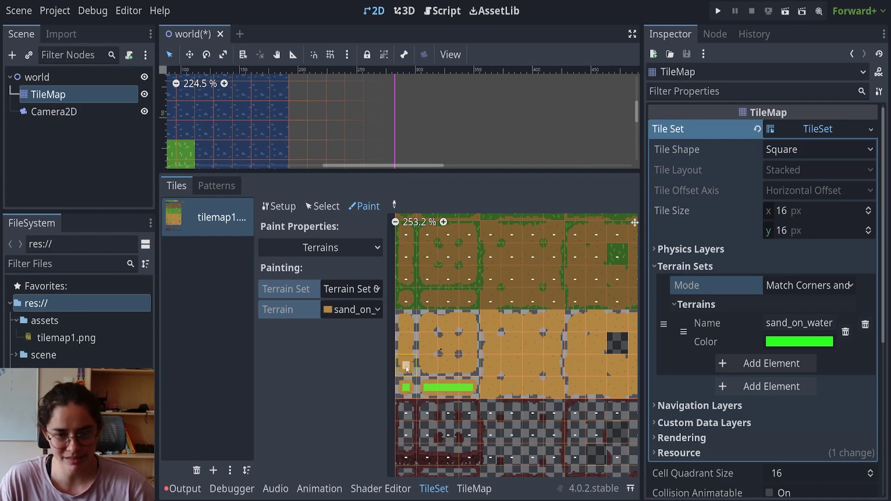
mouse_move(408, 342)
mouse_down()
mouse_move(407, 320)
mouse_move(427, 331)
mouse_move(428, 369)
mouse_move(469, 369)
mouse_move(462, 320)
mouse_move(427, 320)
mouse_up()
mouse_move(450, 355)
mouse_down()
mouse_move(434, 348)
mouse_move(466, 347)
mouse_move(455, 358)
mouse_up()
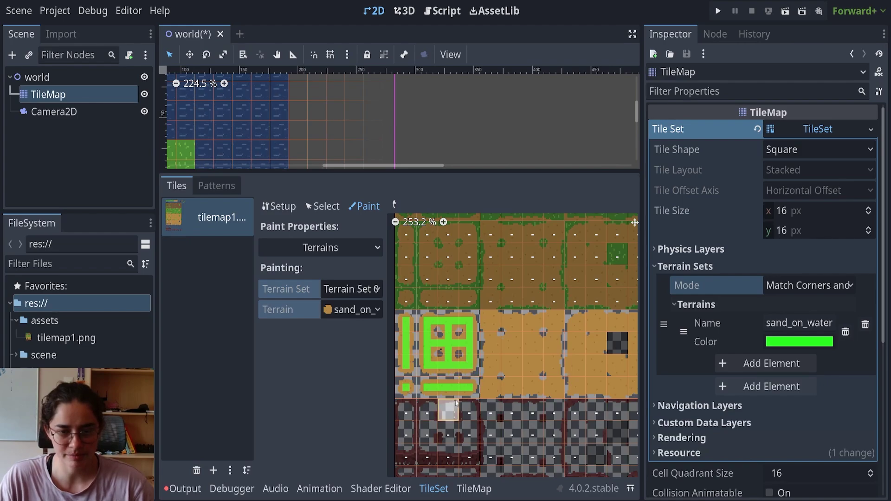
Paint sand_on_water bits across the middle 4x4 sand block, including its four outer corners, skipping the transparent edges and inner corner gaps.
scroll(464, 383, up, 2)
scroll(457, 342, down, 2)
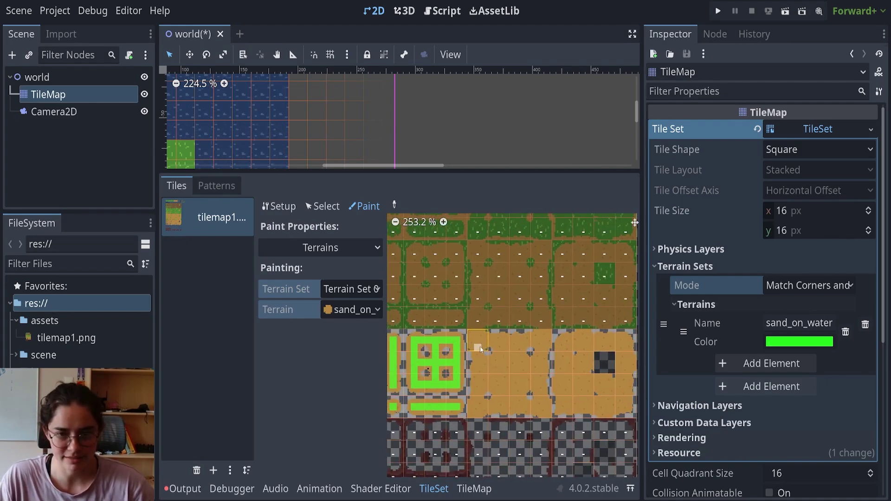
click(480, 338)
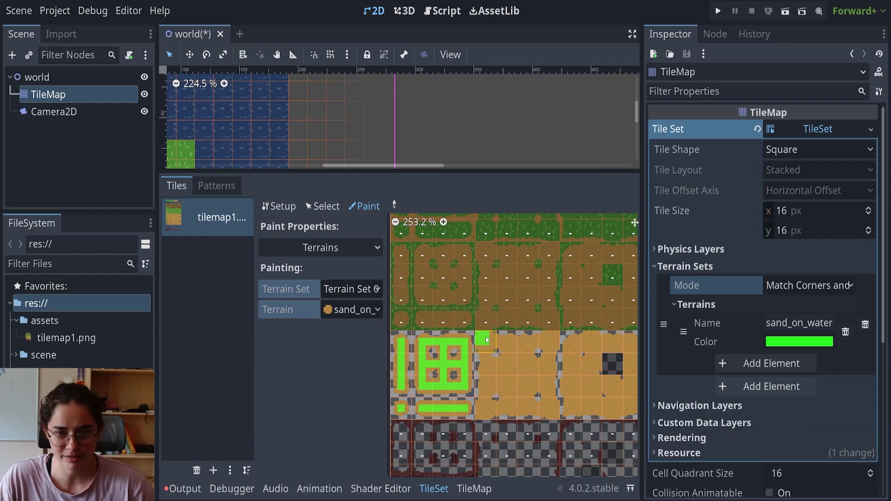
click(481, 412)
click(487, 415)
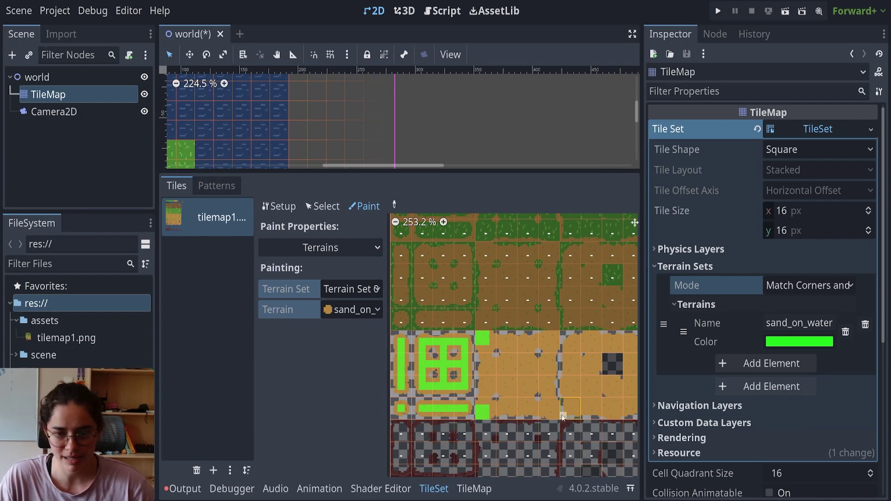
click(550, 414)
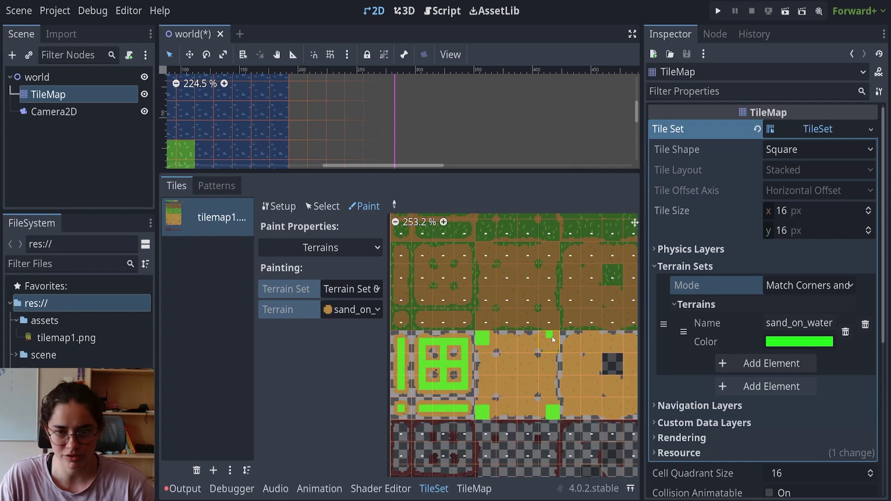
mouse_move(518, 343)
mouse_down()
mouse_move(548, 345)
mouse_move(552, 378)
mouse_move(519, 409)
mouse_move(494, 410)
mouse_move(542, 407)
mouse_up()
right_drag(535, 401, 541, 401)
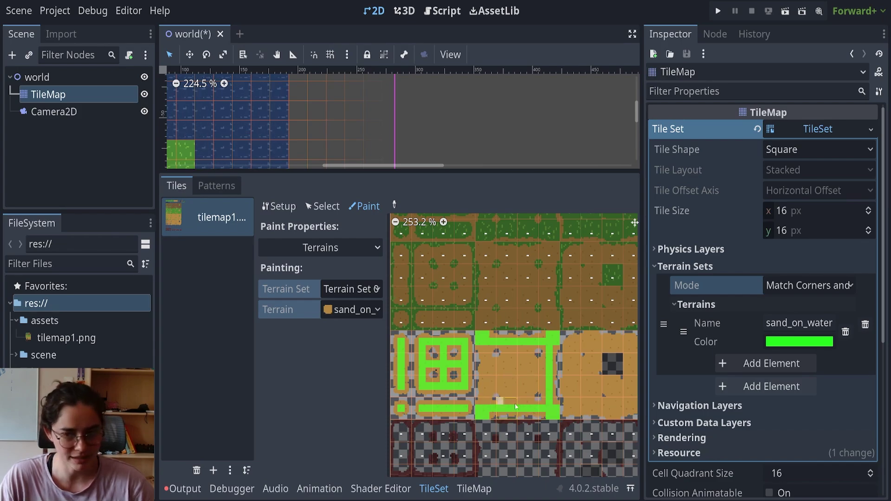
drag(489, 403, 492, 335)
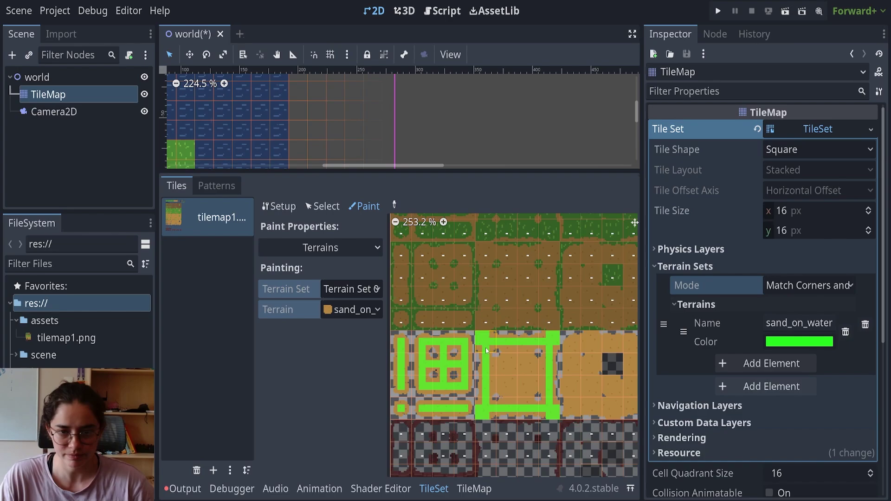
mouse_move(510, 377)
mouse_down()
mouse_move(512, 403)
mouse_move(528, 357)
mouse_move(528, 373)
mouse_move(516, 369)
mouse_move(545, 374)
mouse_move(506, 381)
mouse_up()
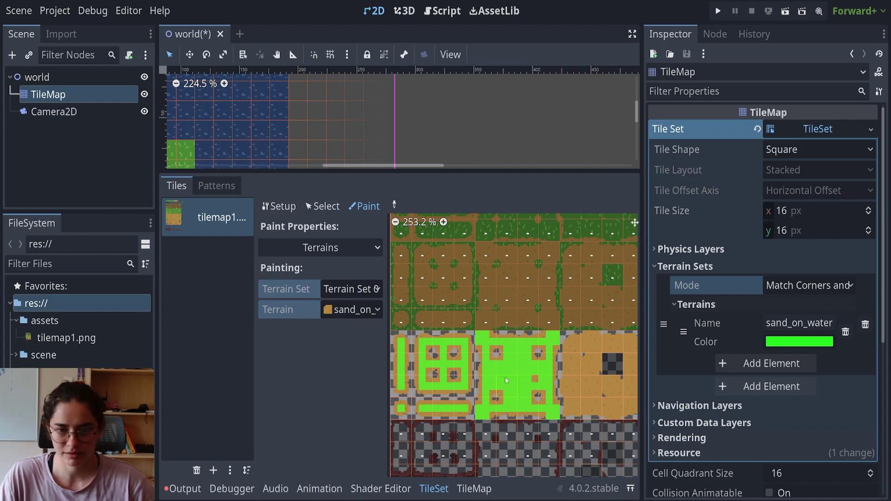
Paint sand_on_water bits on the border tiles of the last 4x4 sand block, leaving the outermost edge bits unpainted.
scroll(536, 385, up, 2)
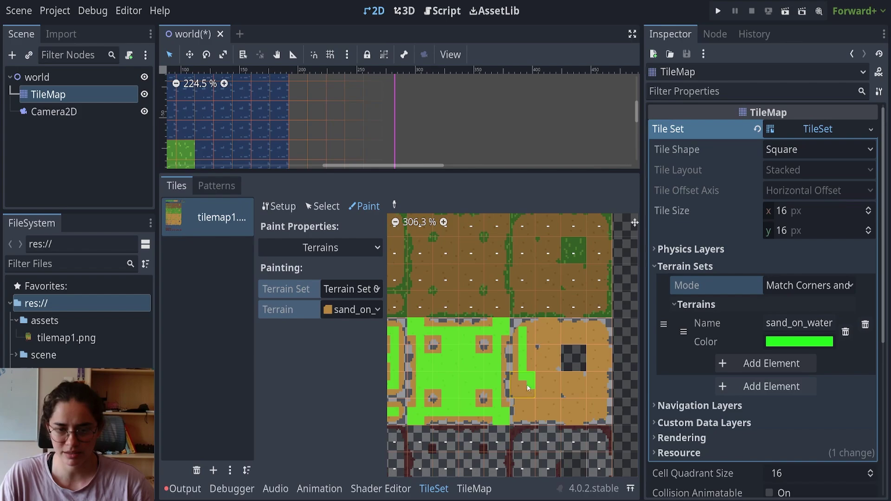
mouse_move(527, 388)
mouse_down()
mouse_move(526, 404)
mouse_move(591, 416)
mouse_move(596, 354)
mouse_move(541, 331)
mouse_move(530, 338)
mouse_move(581, 340)
mouse_up()
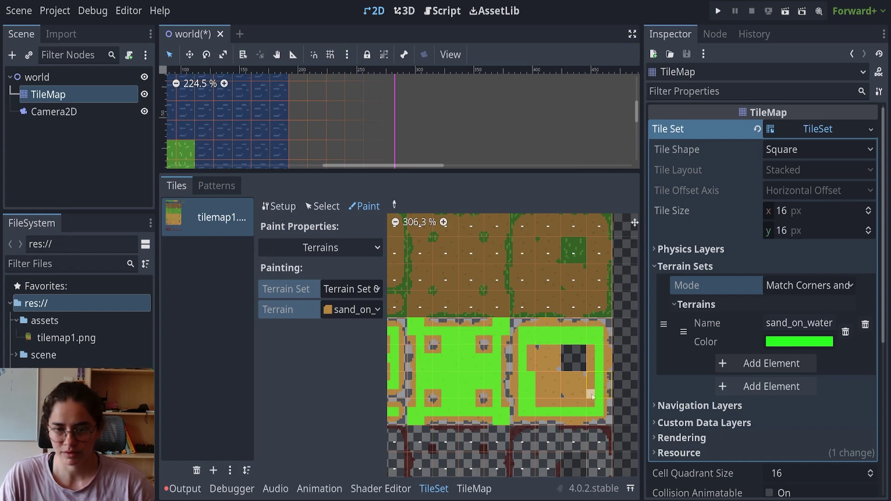
mouse_move(592, 395)
mouse_down()
mouse_move(590, 404)
mouse_move(538, 405)
mouse_up()
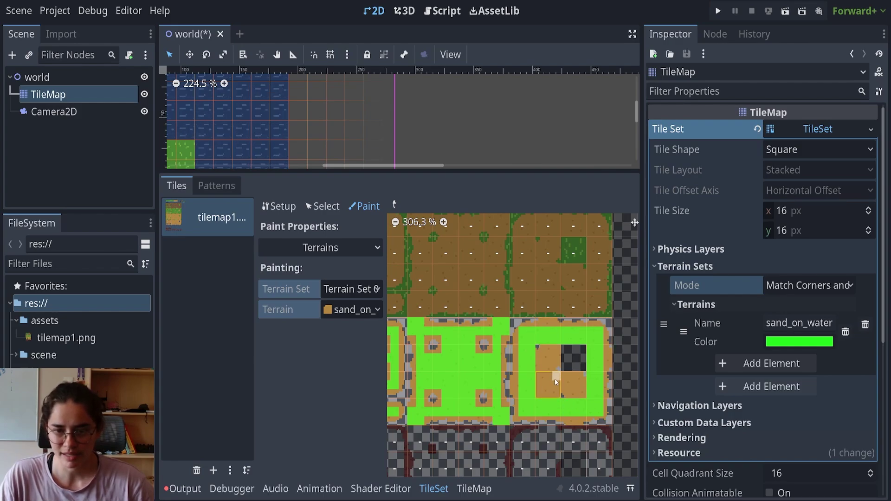
Paint the inner tile directly below the last block's empty tile with sand_on_water bits, except its upper-right and lower-left corners.
scroll(591, 391, up, 7)
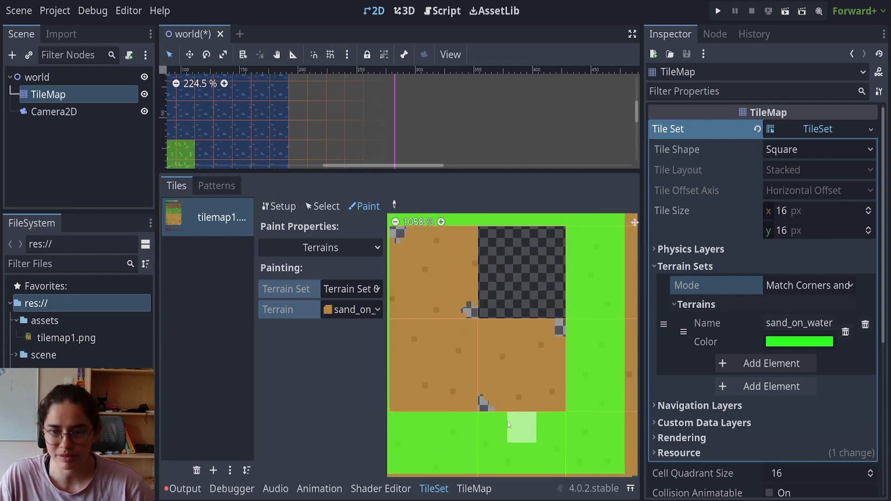
click(493, 371)
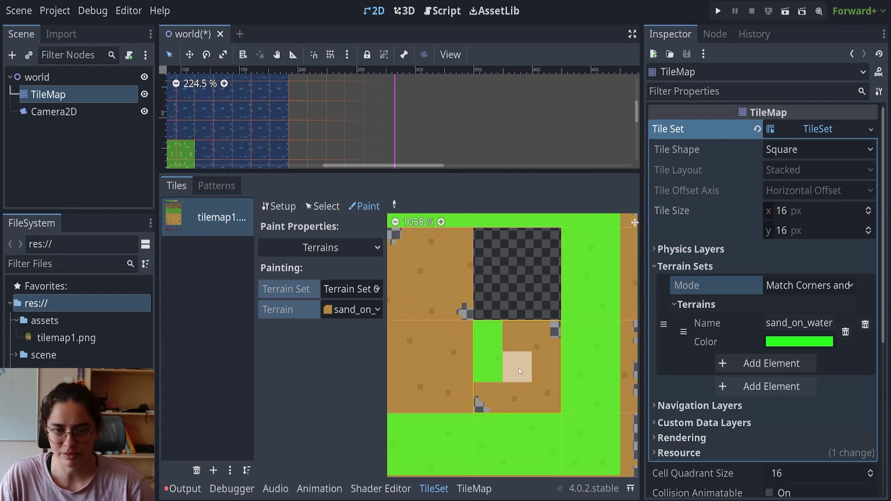
click(519, 365)
click(516, 345)
drag(521, 395, 548, 392)
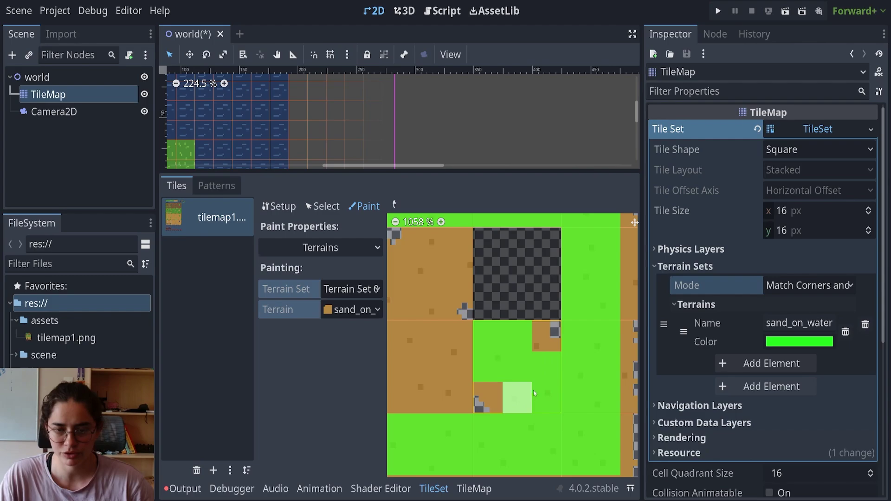
Fill the last block's lower-left inner tile with sand_on_water, and paint the upper-left inner tile except its upper-left and lower-right corners.
middle_drag(420, 400, 485, 394)
scroll(485, 394, down, 1)
mouse_move(468, 338)
mouse_down()
mouse_move(525, 386)
mouse_move(492, 367)
mouse_up()
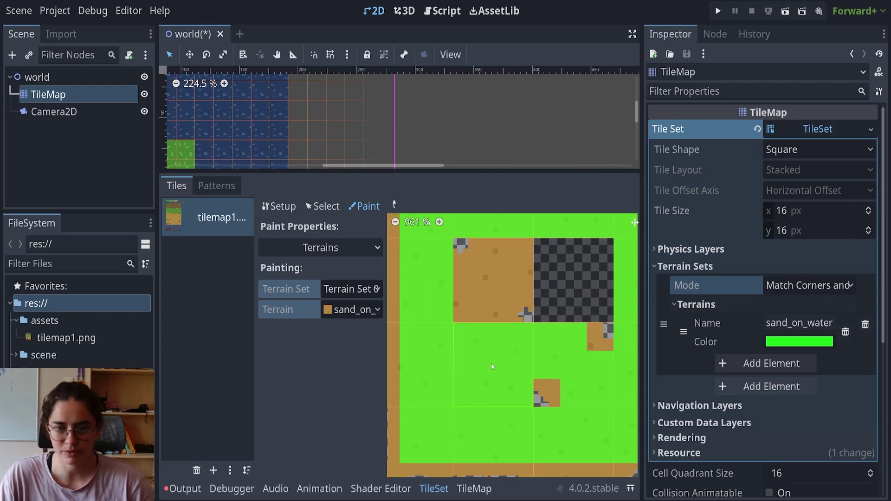
scroll(492, 363, down, 3)
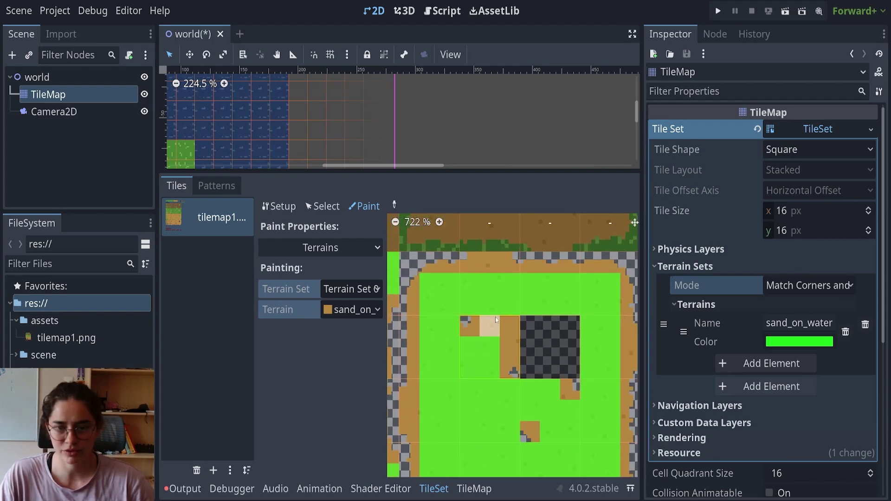
drag(496, 320, 505, 337)
Add the outward middle bit to the last block's second top, second right, third bottom and third left border tiles.
scroll(510, 342, down, 2)
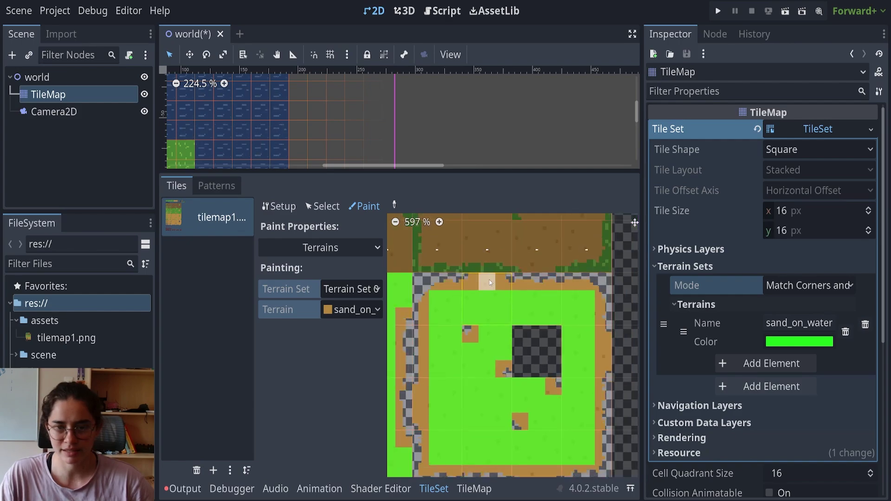
click(602, 351)
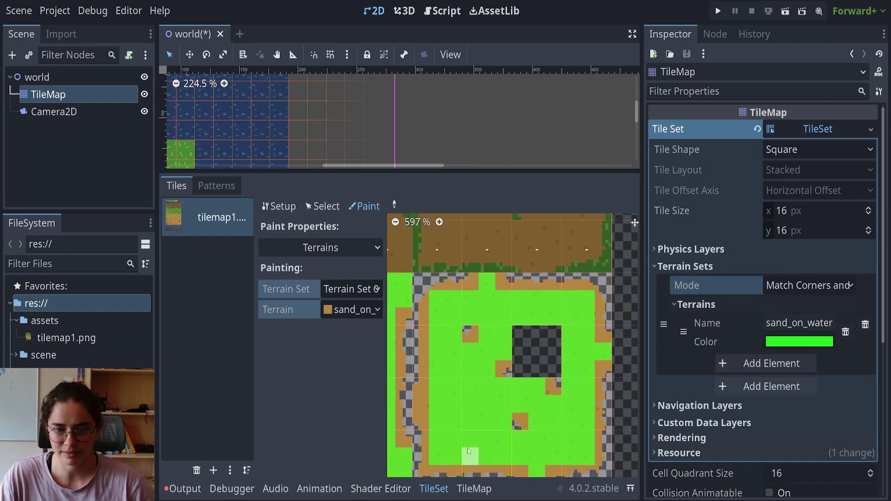
scroll(429, 408, down, 5)
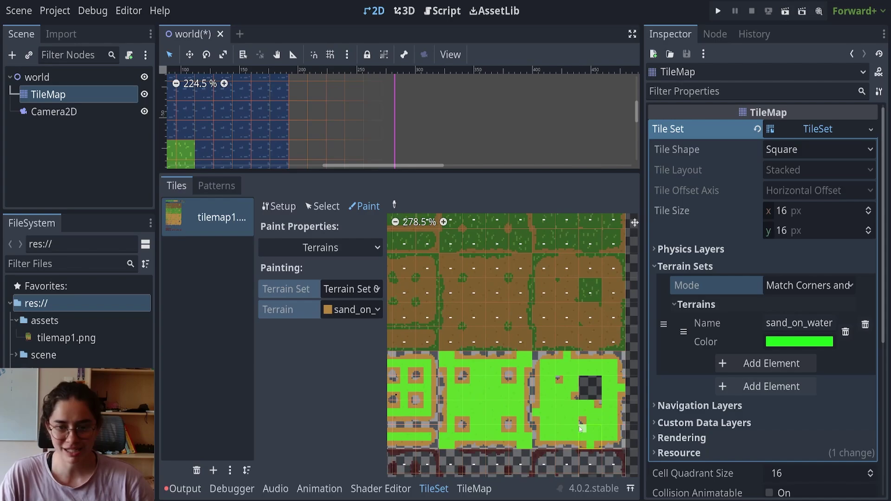
Paint one sand_on_water terrain tile onto the water in the TileMap's cliffs layer.
scroll(568, 433, down, 1)
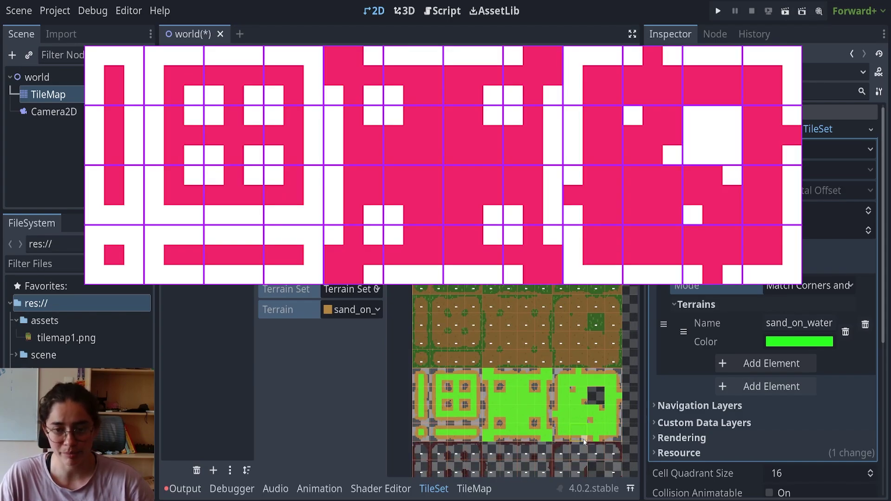
middle_drag(584, 441, 522, 448)
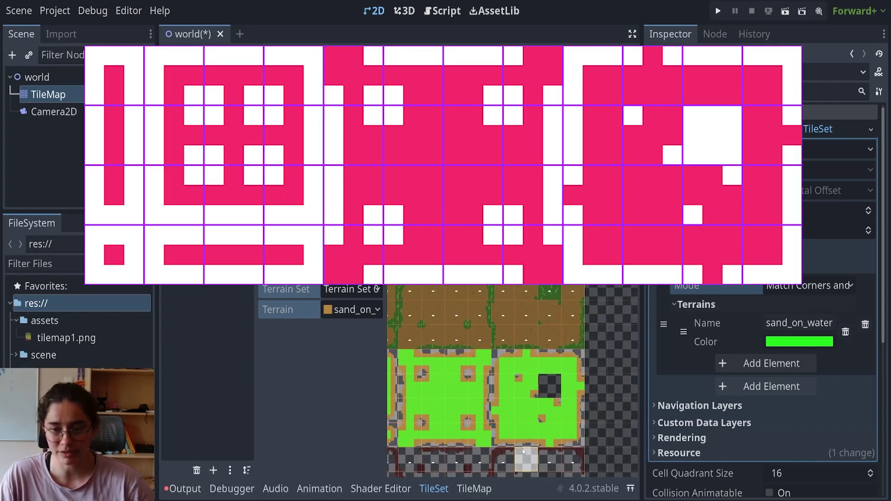
scroll(522, 449, up, 1)
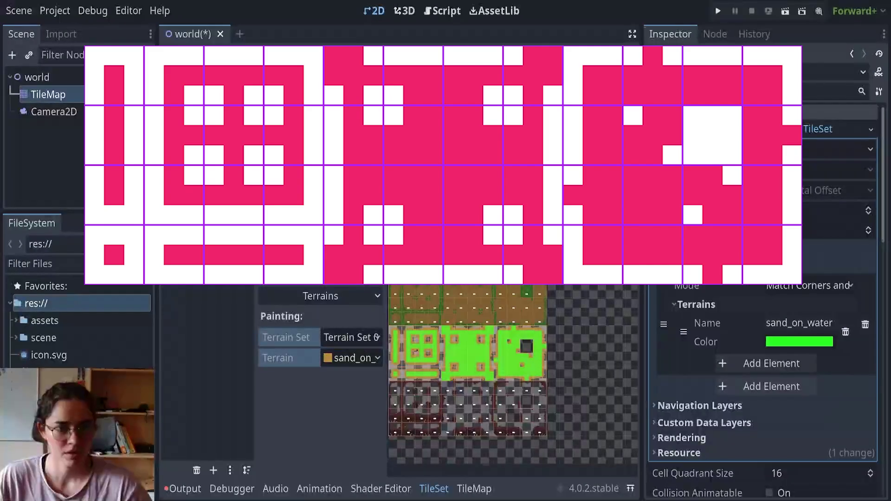
mouse_move(398, 220)
mouse_down()
mouse_move(398, 254)
mouse_move(398, 230)
mouse_up()
scroll(417, 367, up, 3)
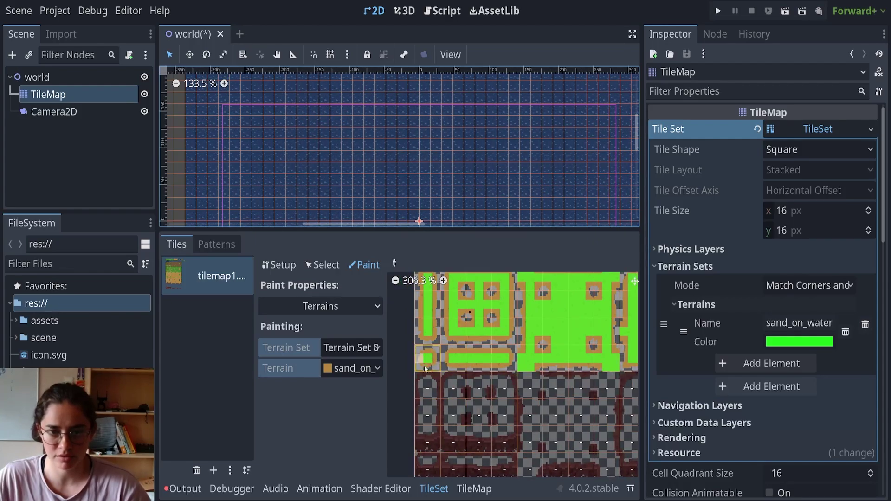
click(474, 489)
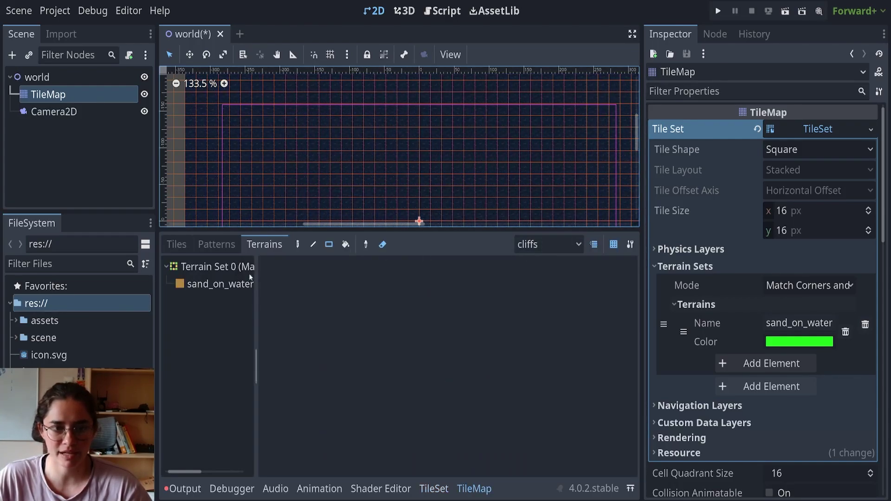
click(219, 284)
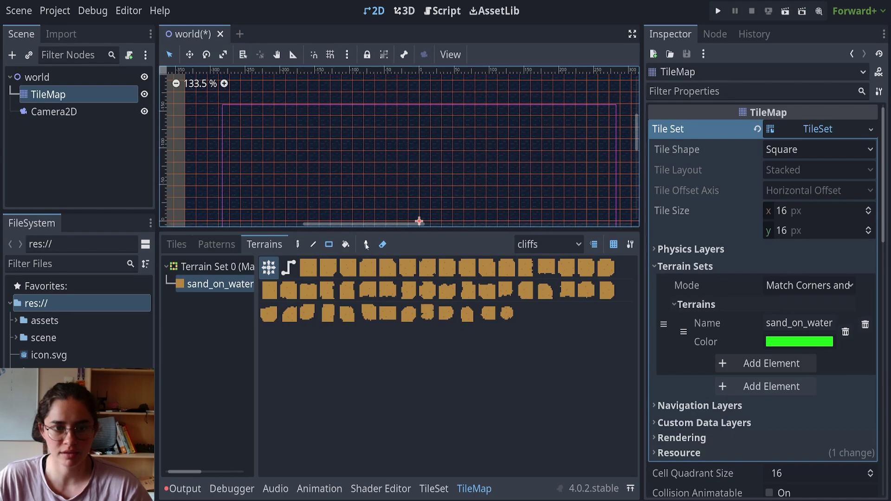
click(297, 245)
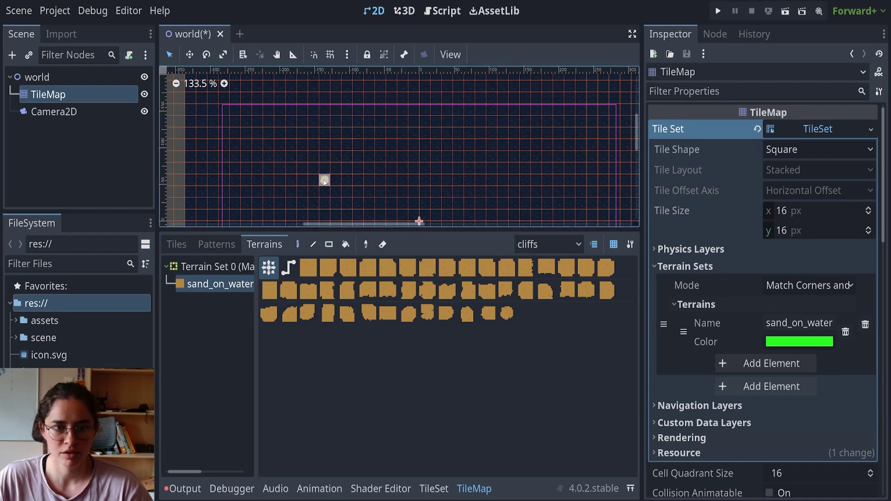
scroll(331, 193, up, 9)
middle_drag(334, 191, 408, 215)
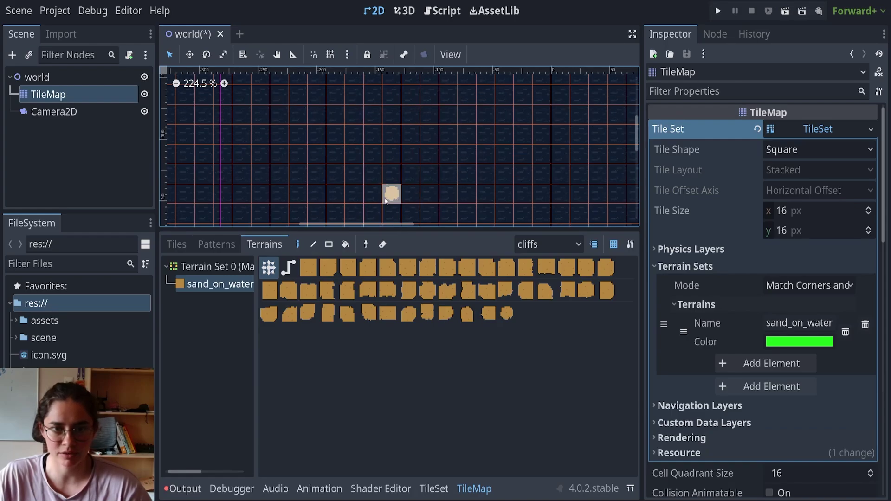
Extend the sand patch with a second sand_on_water tile to its right, comparing the result with the terrain bits painted in the tile set.
click(434, 489)
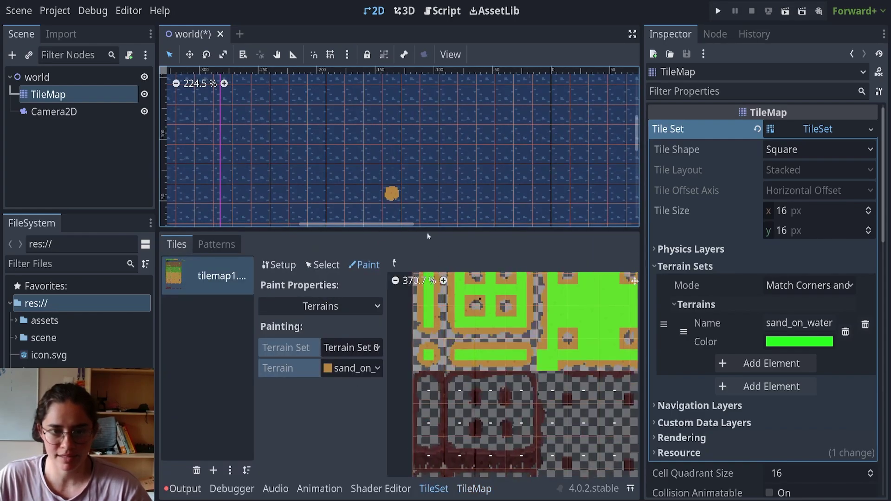
click(474, 489)
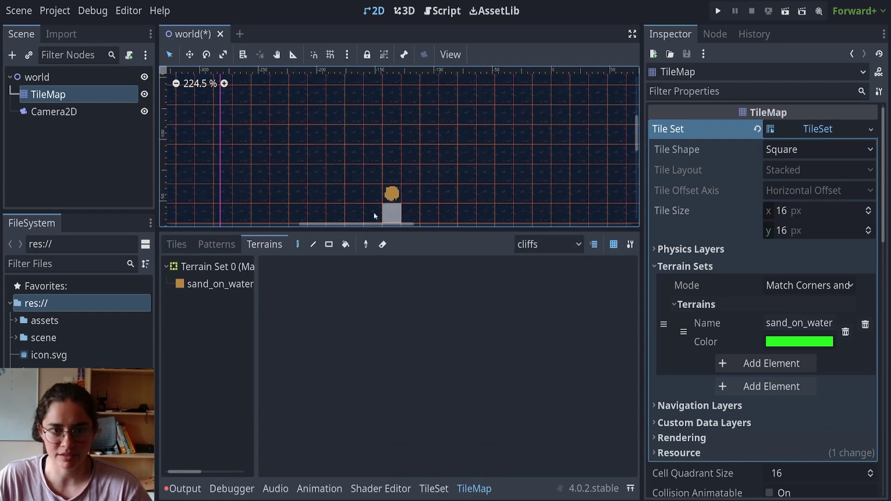
click(220, 284)
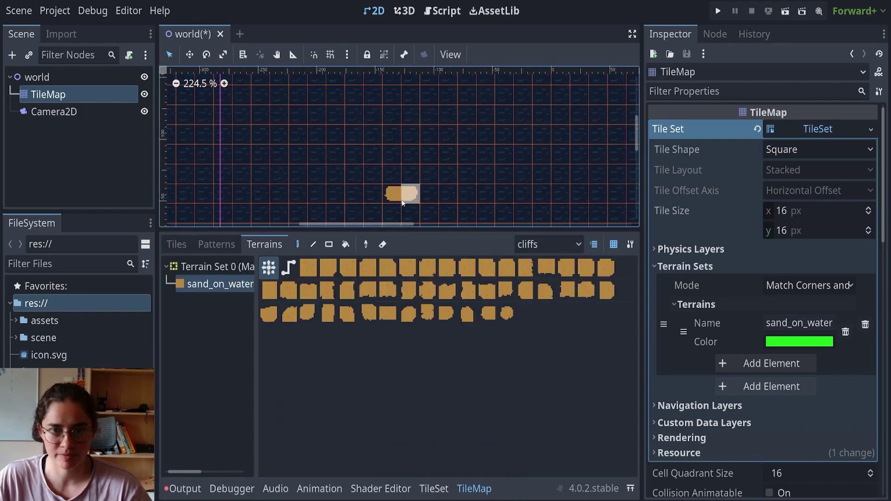
click(434, 489)
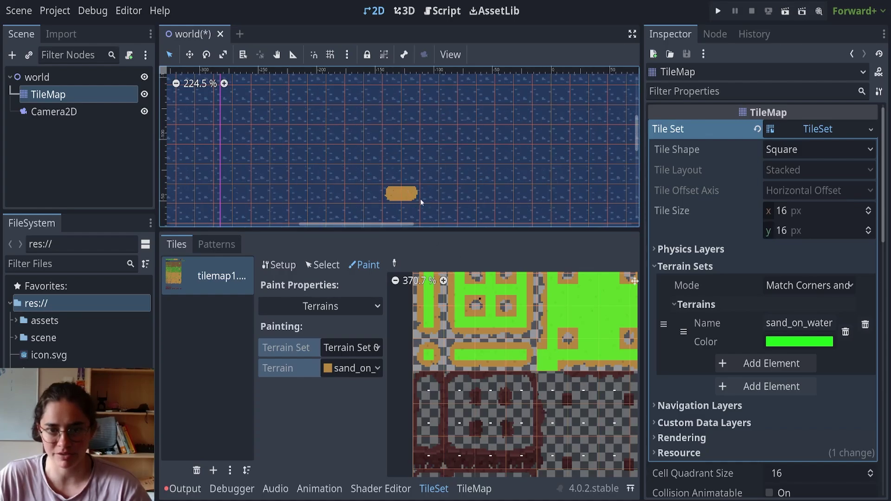
click(474, 489)
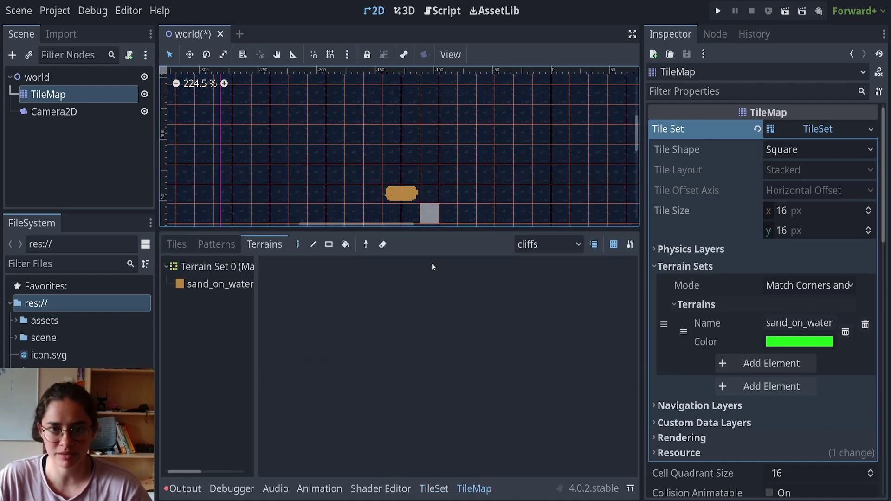
Extend the sand strip with a third sand_on_water tile and paint a separate 2-by-2 sand patch up and to its right.
click(232, 283)
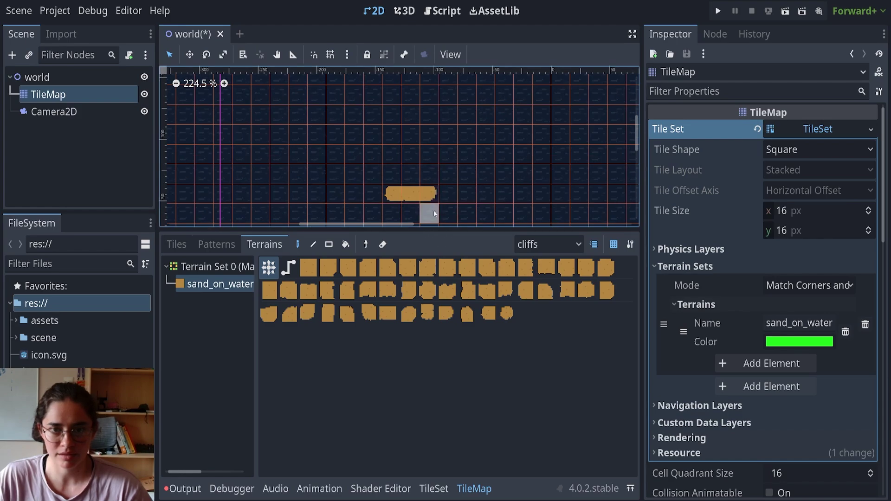
click(434, 489)
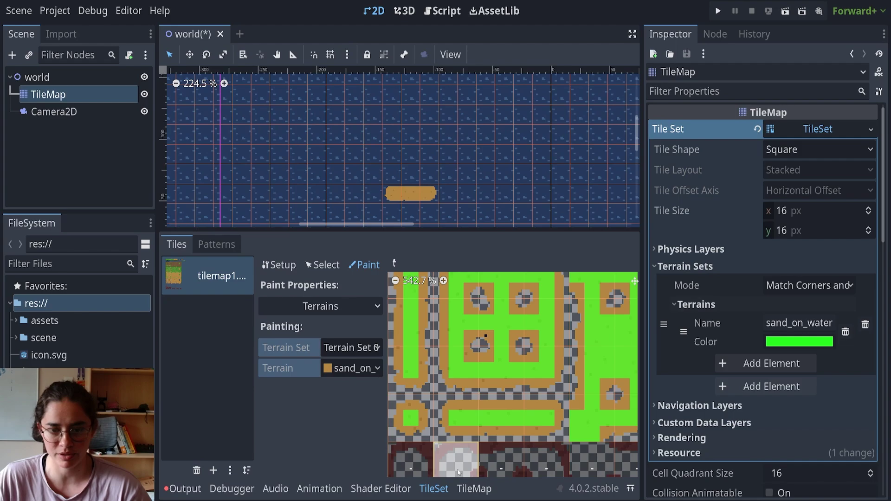
click(474, 489)
click(485, 175)
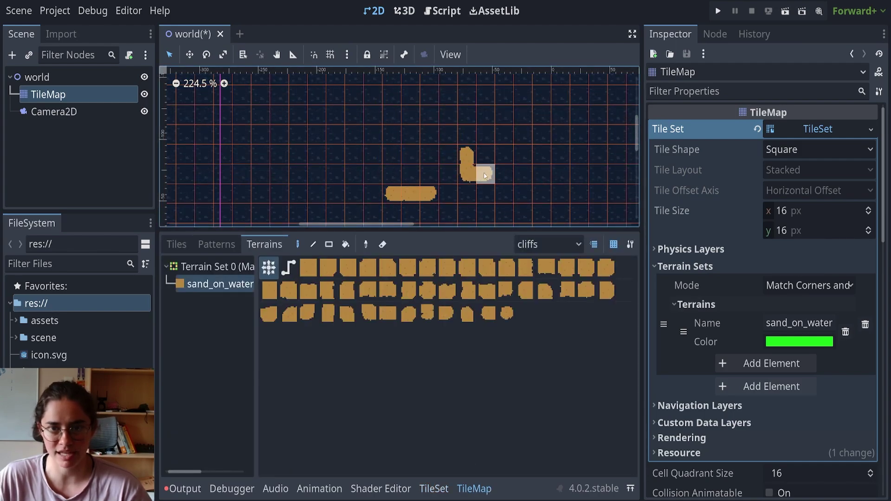
click(484, 155)
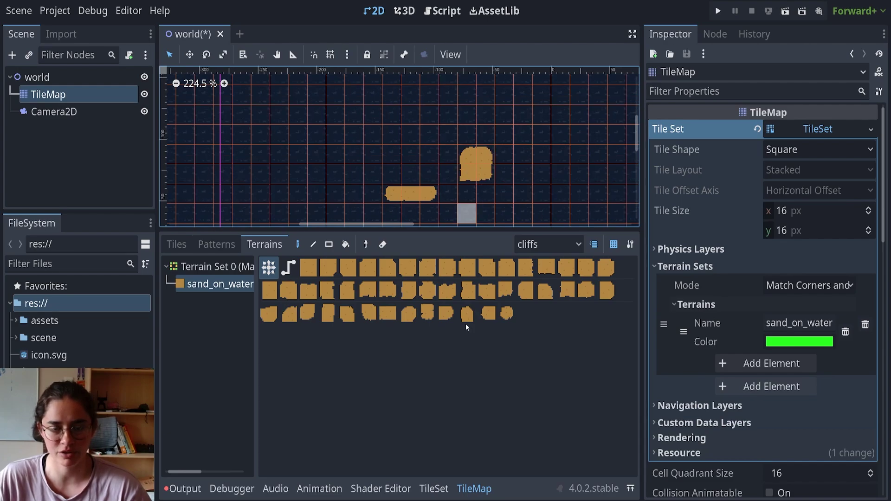
Check the terrain bits painted in the tile set and paint another stepped sand patch, three tiles wide and two tall, in the upper-left water.
click(434, 489)
scroll(504, 347, down, 3)
middle_drag(504, 348, 448, 382)
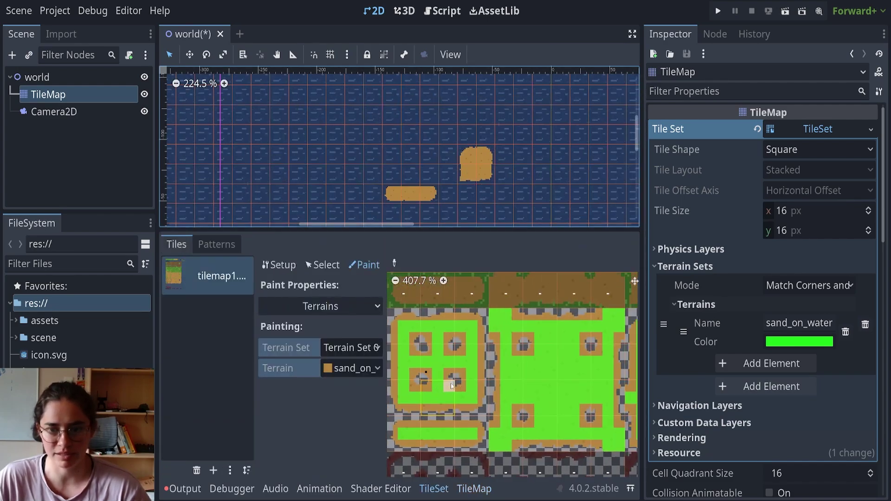
scroll(446, 384, down, 3)
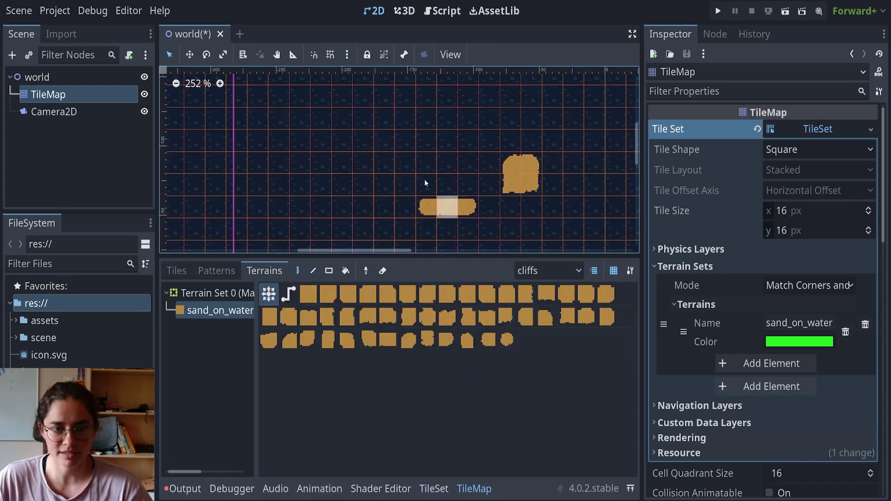
middle_drag(384, 162, 398, 176)
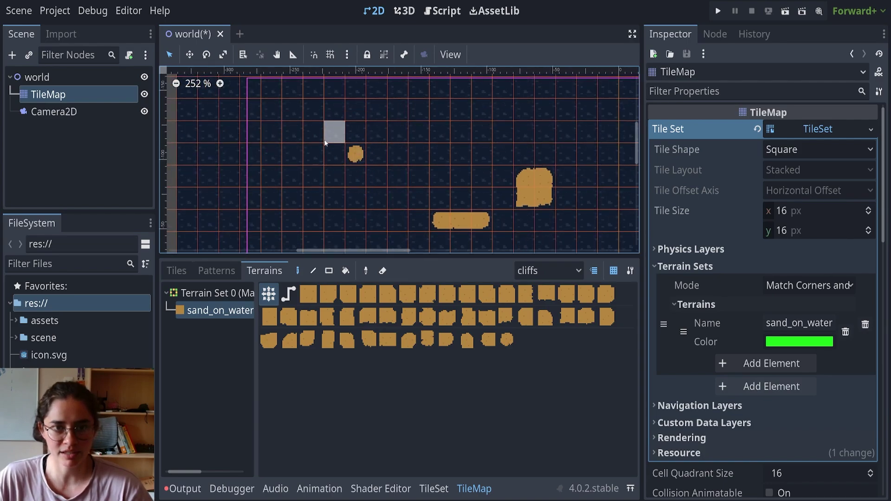
click(382, 155)
click(395, 135)
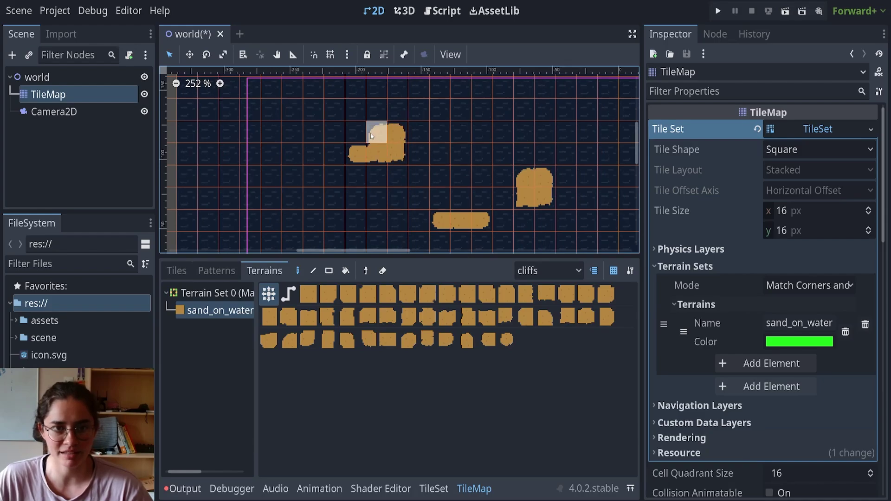
click(371, 133)
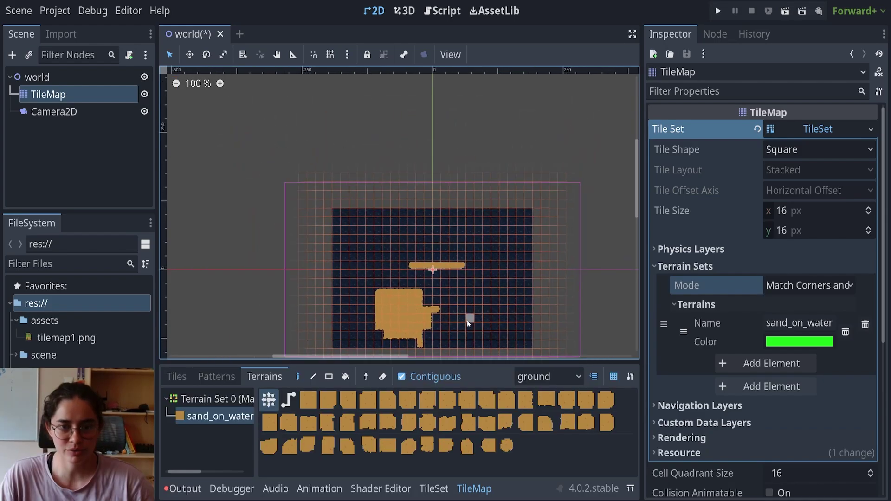
Fill a large rectangle of sand_on_water across most of the water in the ground layer.
scroll(425, 258, up, 5)
click(330, 376)
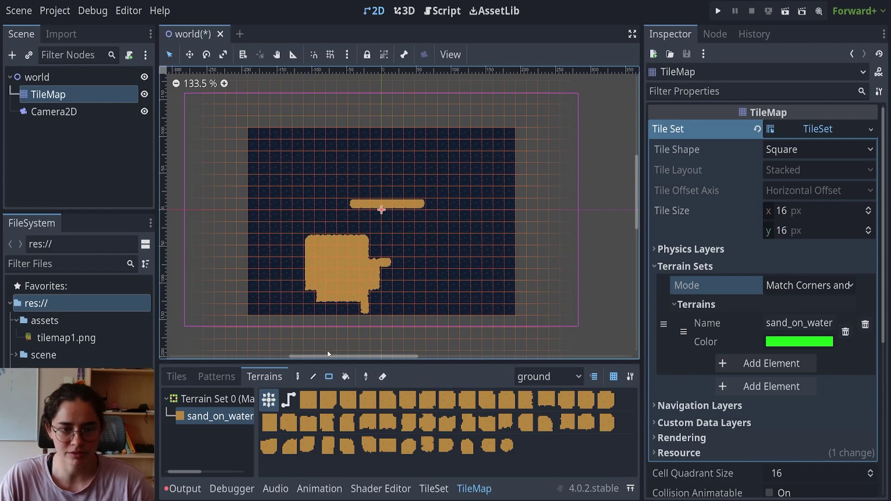
drag(281, 139, 470, 314)
scroll(457, 273, up, 1)
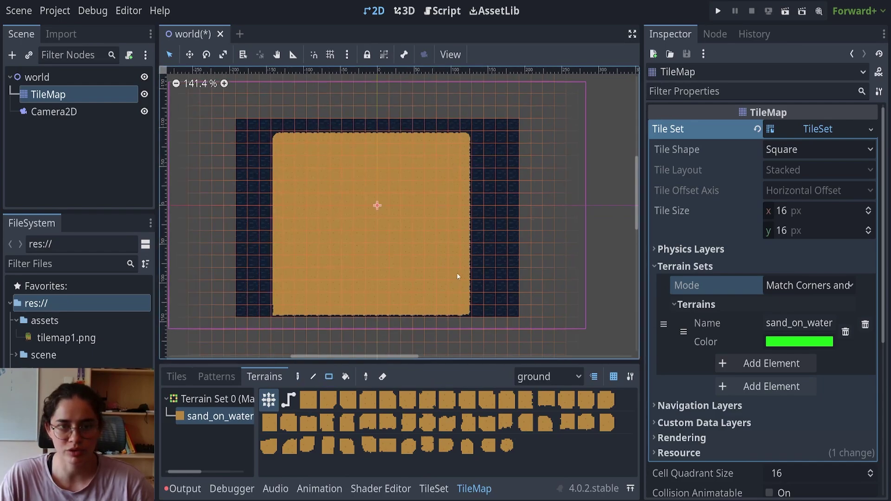
Extend the sand rectangle freehand around its edges into an irregular, rounded island shape.
scroll(427, 306, left, 1)
click(297, 376)
mouse_move(246, 265)
mouse_down()
mouse_move(280, 214)
mouse_move(286, 152)
mouse_move(300, 129)
mouse_up()
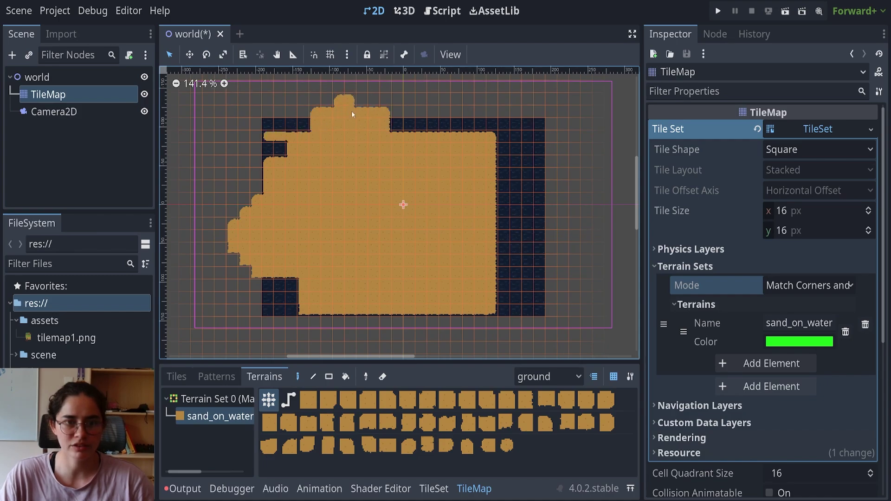
mouse_move(386, 105)
mouse_down()
mouse_move(432, 127)
mouse_move(506, 125)
mouse_move(534, 216)
mouse_move(522, 274)
mouse_move(443, 327)
mouse_move(324, 318)
mouse_up()
scroll(493, 290, down, 2)
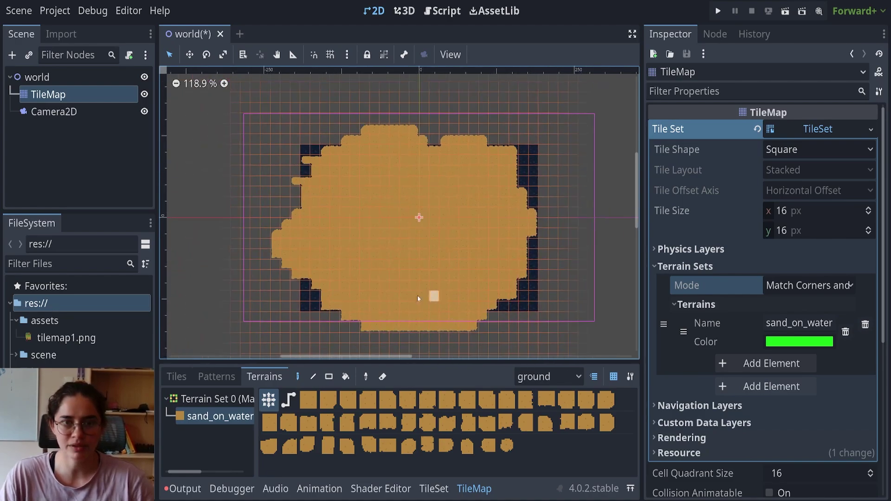
Enlarge the tile set editing area and add a second terrain set below the one holding sand_on_water.
click(436, 492)
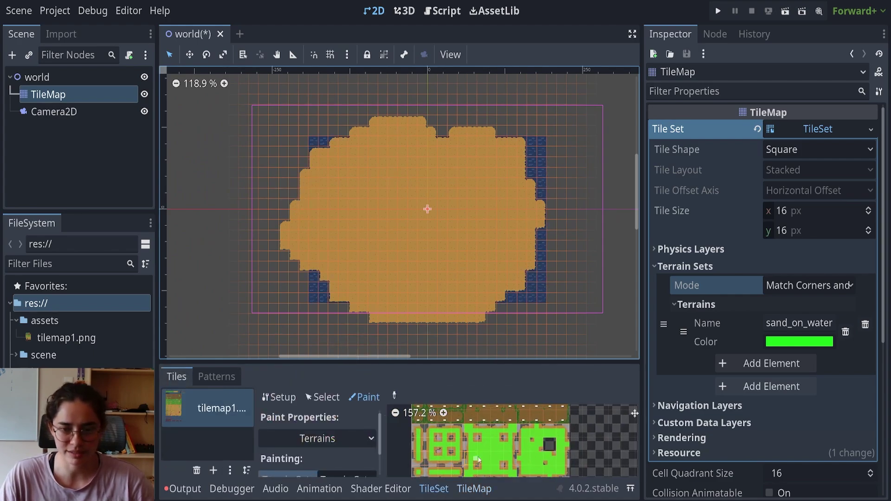
drag(476, 362, 476, 146)
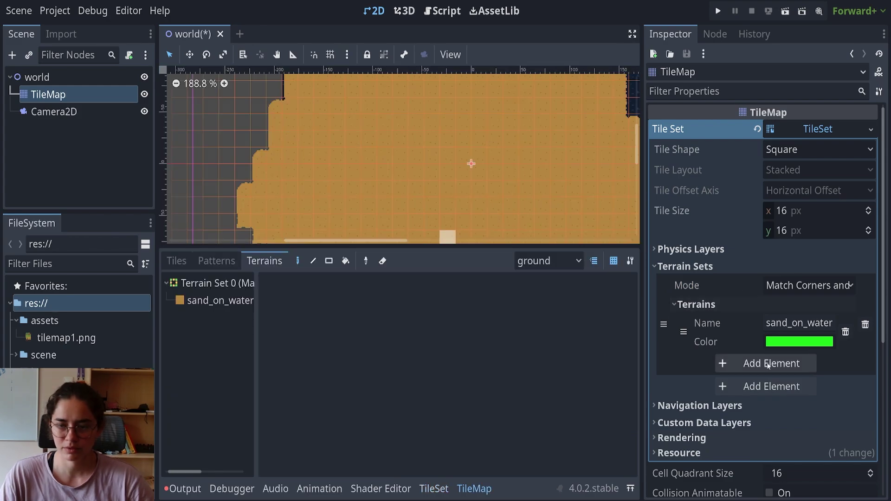
click(675, 305)
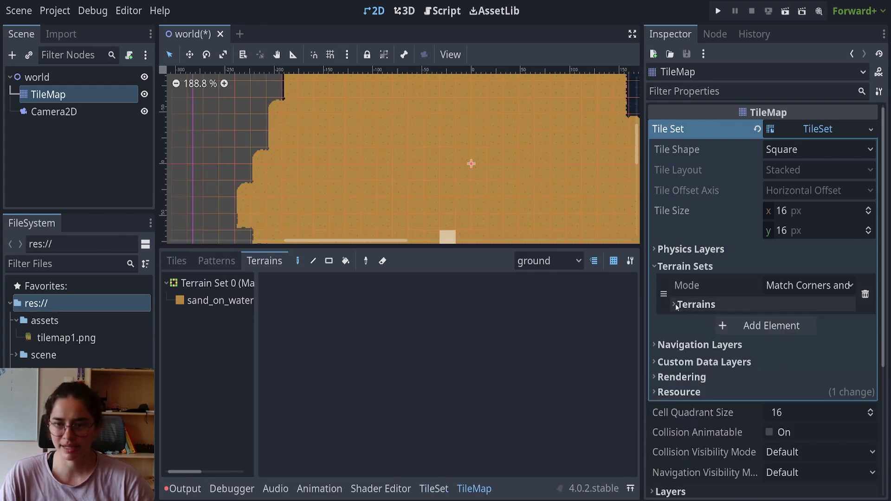
click(753, 325)
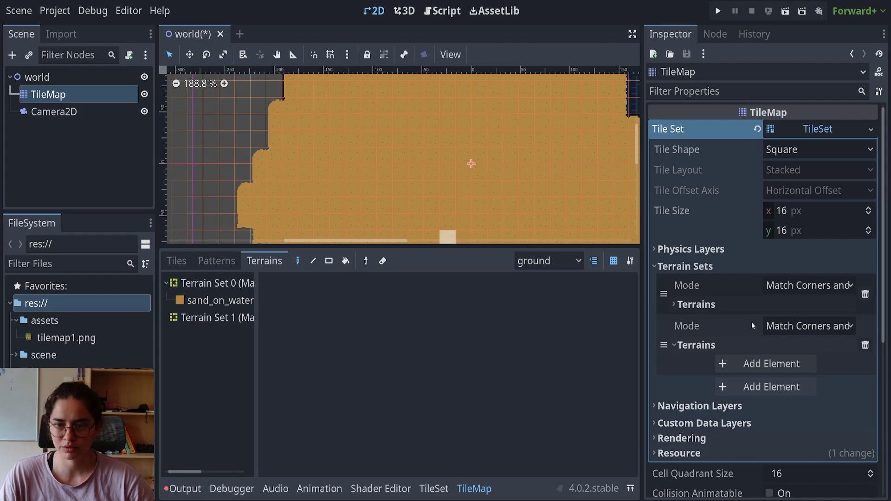
click(790, 343)
click(763, 341)
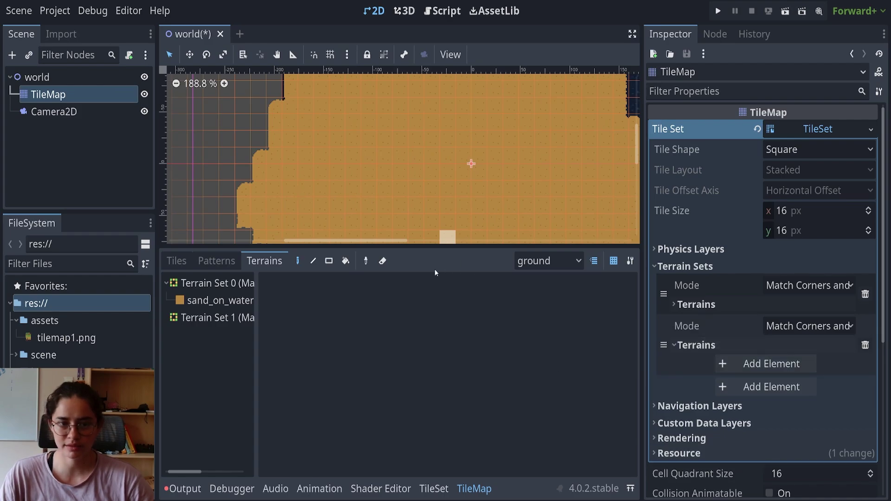
Add a terrain to the second terrain set and name it grass_on_sand.
click(443, 490)
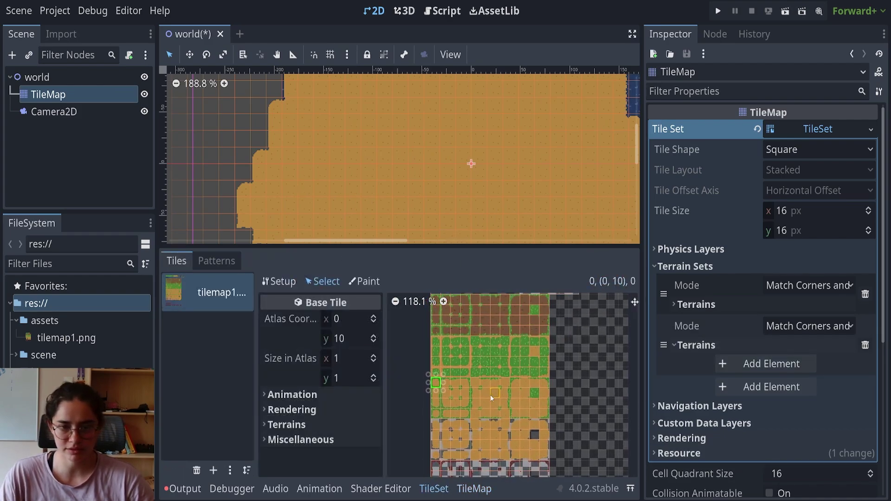
click(582, 370)
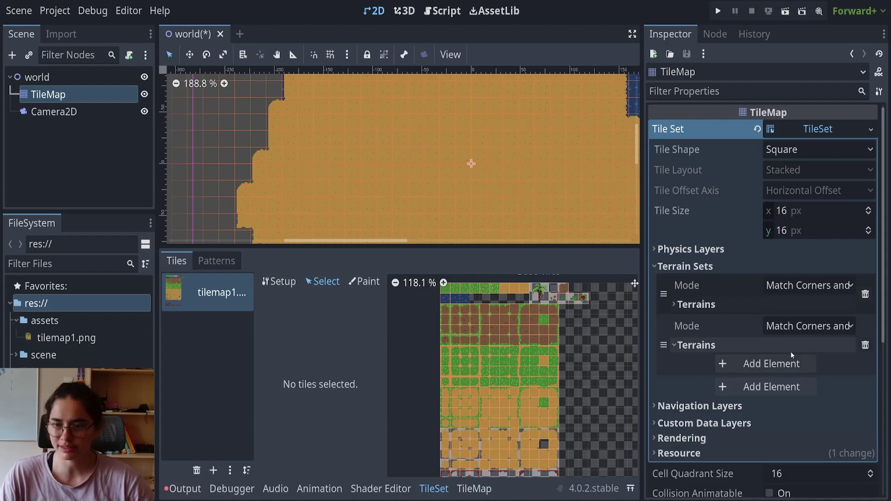
click(763, 364)
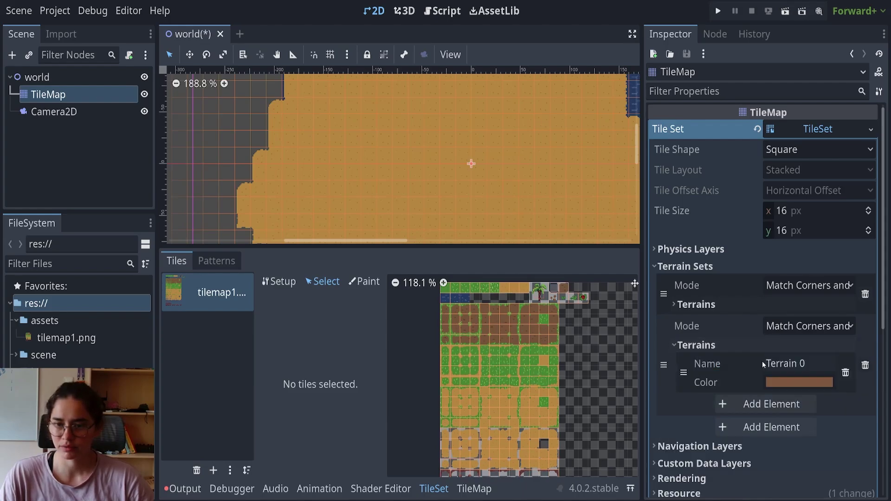
click(675, 344)
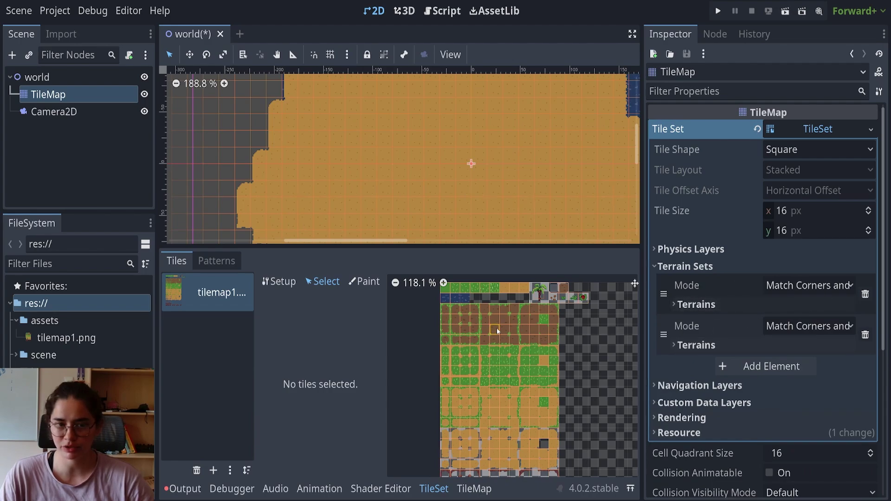
click(728, 347)
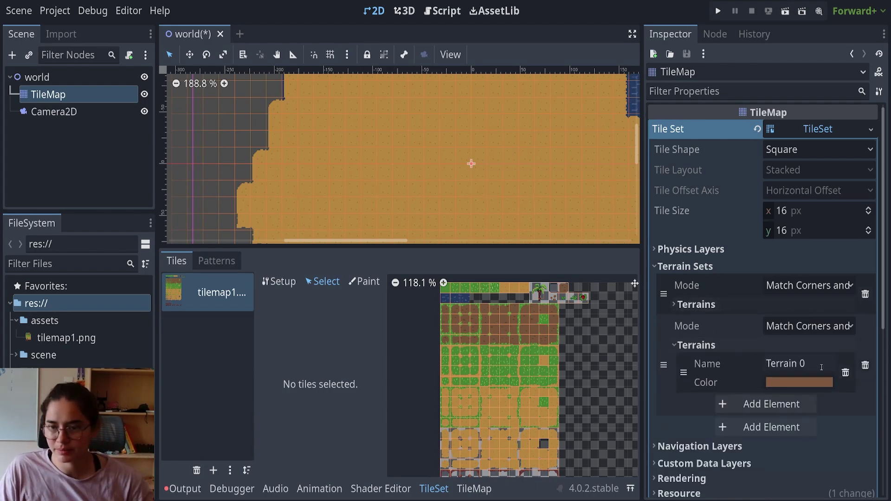
click(713, 365)
text(grass)
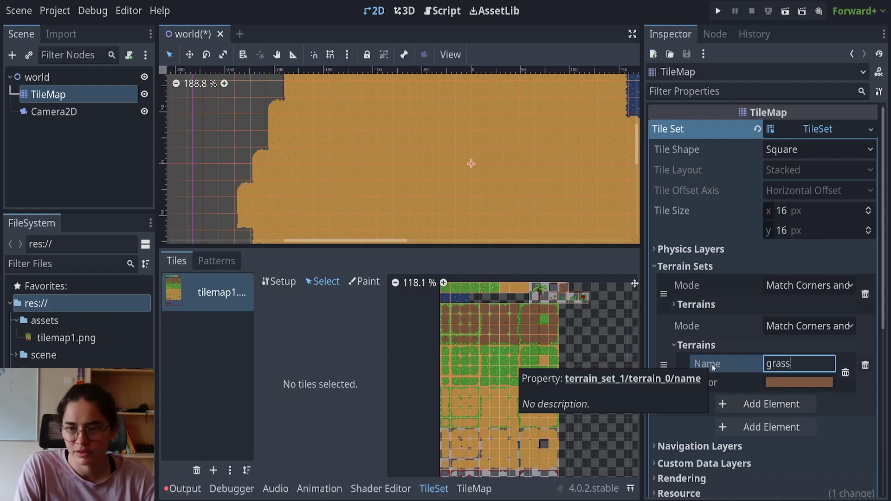
text(_on_sand)
key(Return)
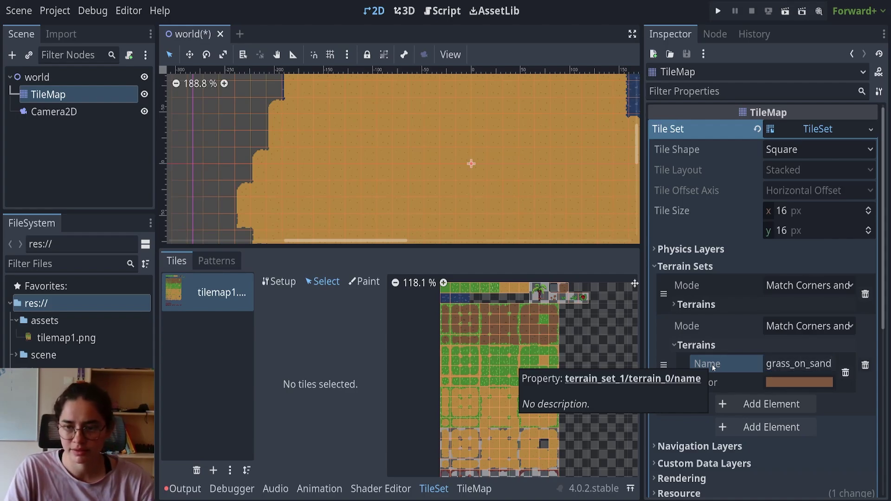
Switch the tile set to painting tile properties and open the choice of terrain sets.
click(364, 281)
click(349, 365)
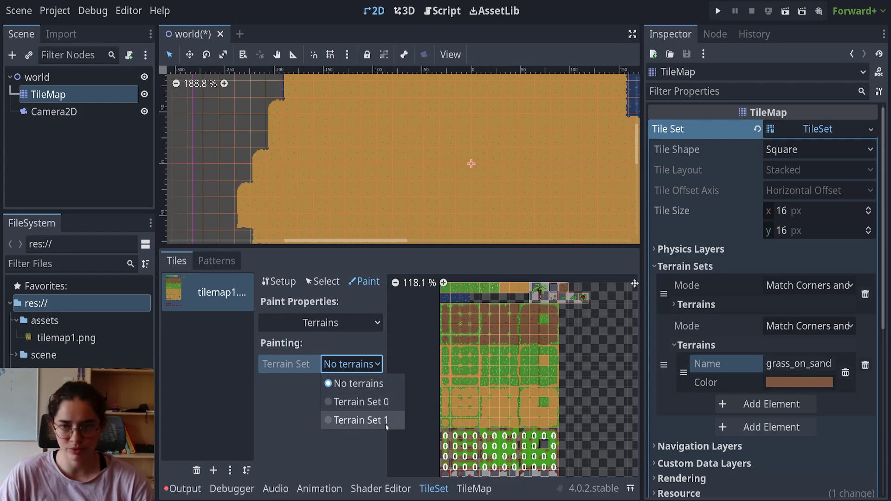
Add a second terrain to the first terrain set and delete it again.
click(698, 308)
click(699, 307)
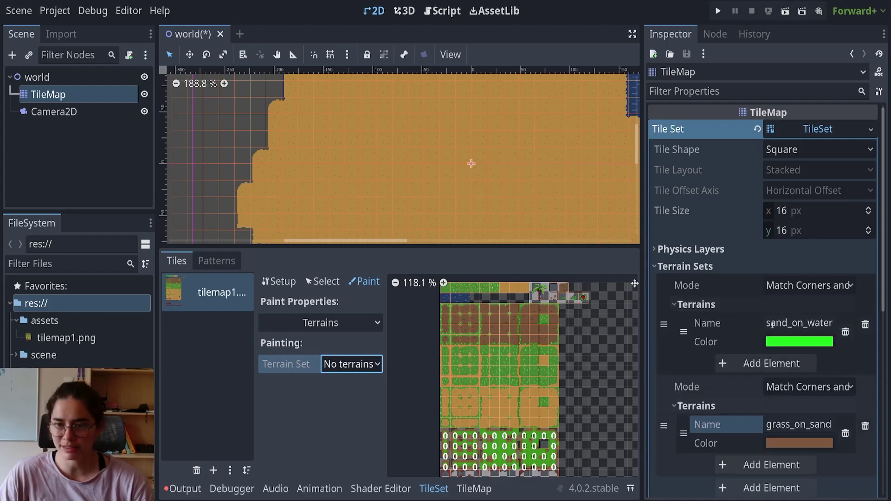
click(772, 364)
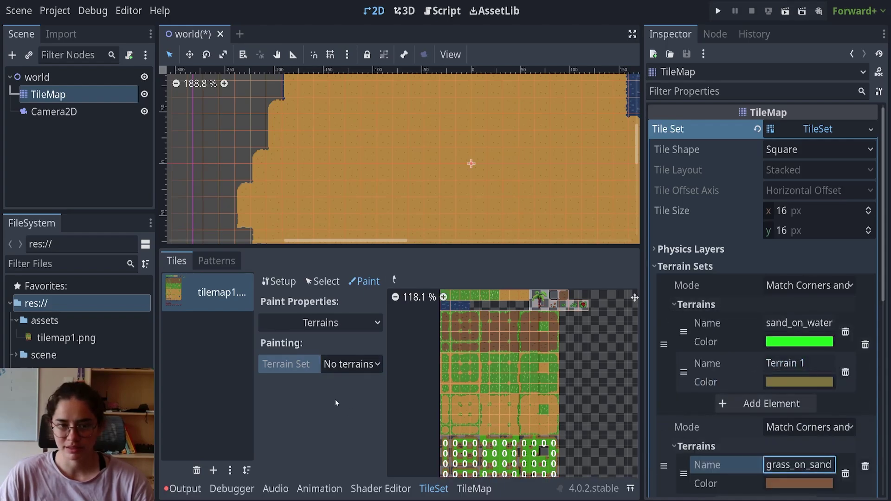
click(351, 364)
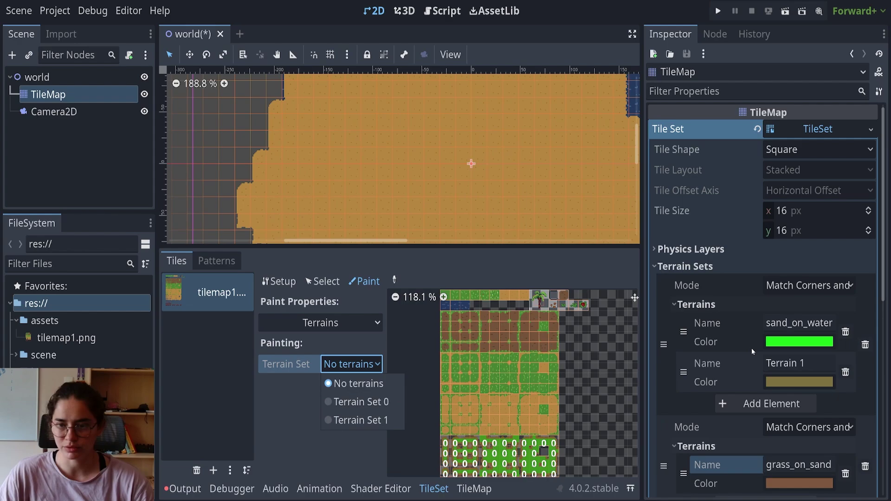
click(848, 371)
click(845, 373)
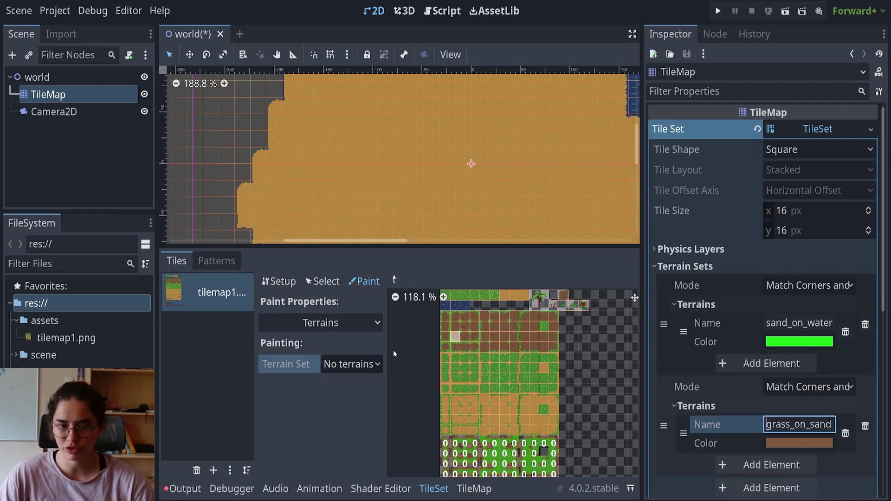
Assign the block of grass-on-sand tiles to Terrain Set 1, with grass_on_sand chosen as the terrain to paint.
click(352, 364)
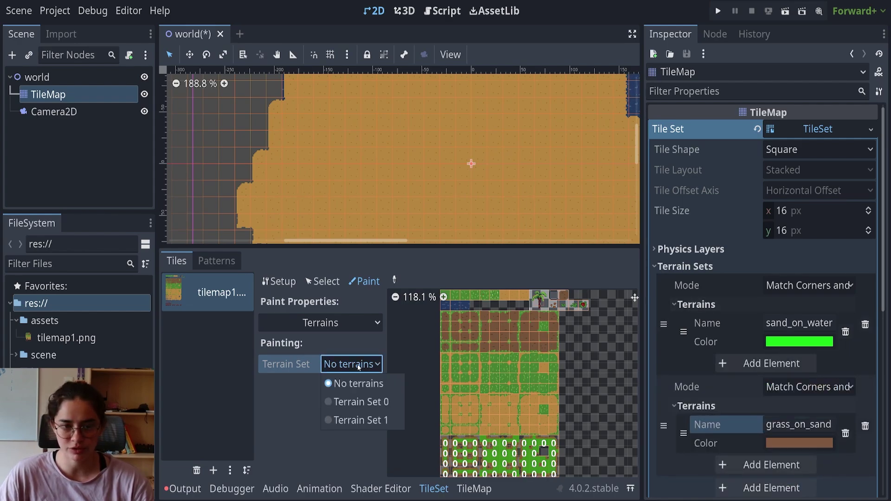
click(380, 421)
scroll(501, 396, up, 4)
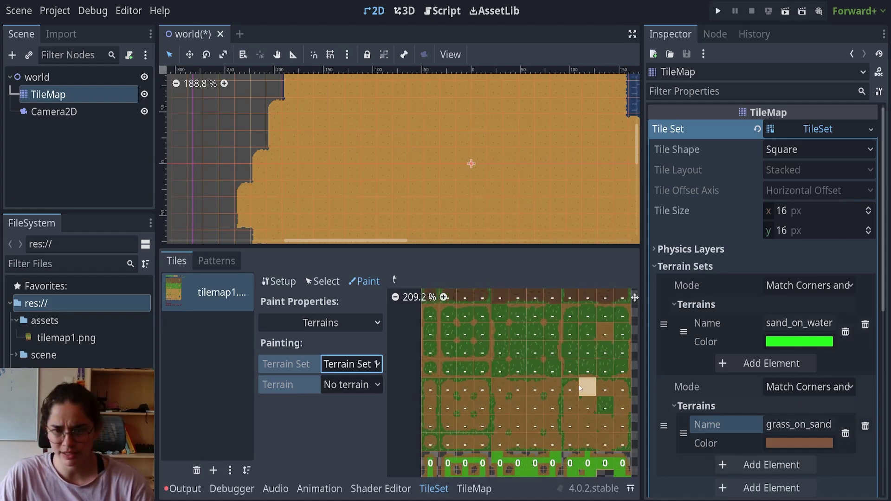
scroll(497, 394, up, 1)
scroll(485, 408, down, 3)
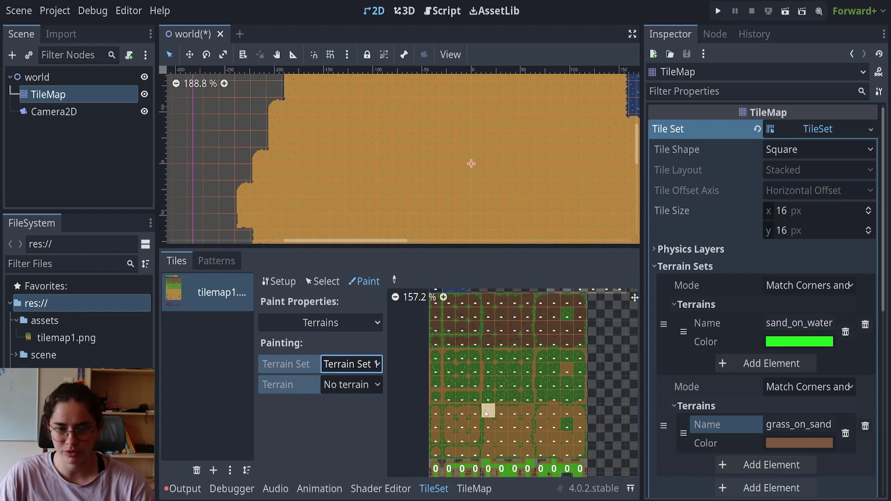
scroll(447, 371, up, 2)
click(346, 386)
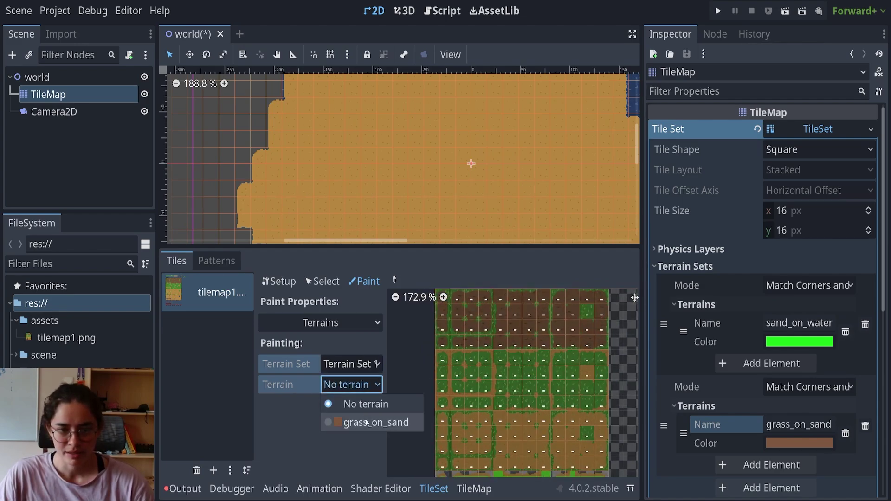
click(355, 367)
click(355, 367)
click(361, 420)
click(360, 392)
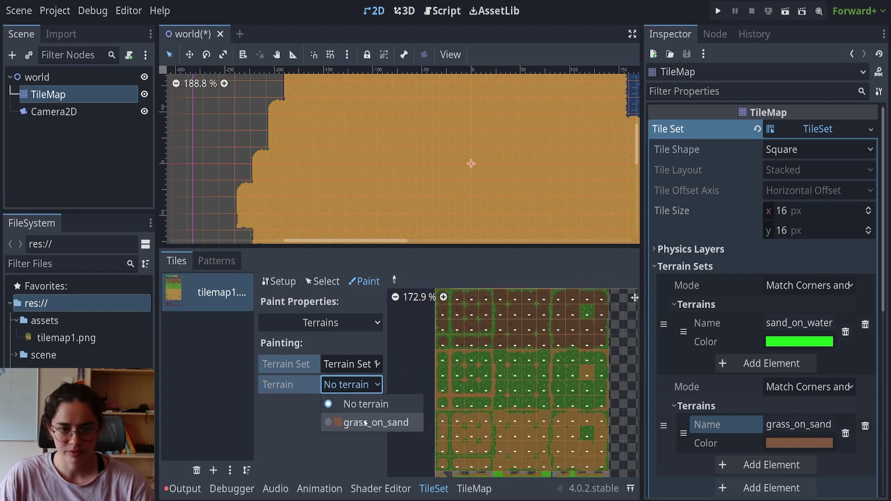
click(364, 422)
click(444, 359)
mouse_move(445, 359)
mouse_down()
mouse_move(602, 363)
mouse_move(556, 377)
mouse_move(444, 376)
mouse_move(486, 391)
mouse_move(602, 394)
mouse_move(467, 406)
mouse_up()
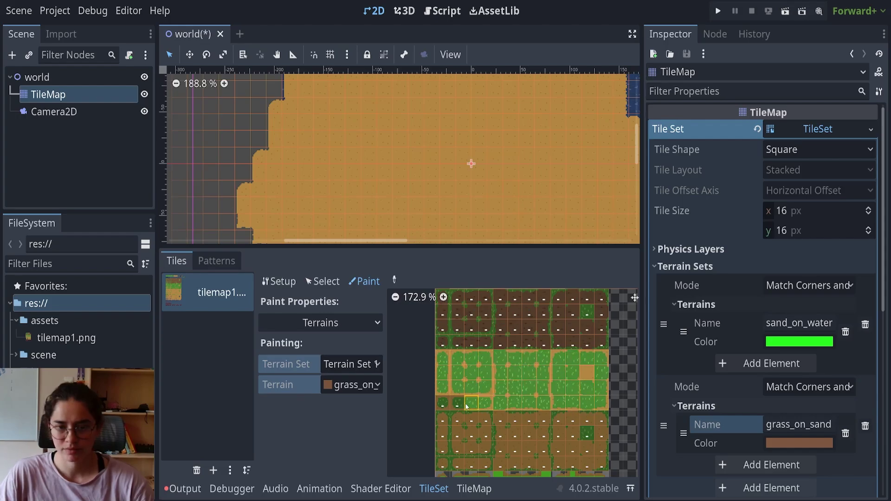
Paint the grass_on_sand terrain bits onto the grassy parts of every tile in the block, leaving the sandy edges and corners unpainted.
scroll(463, 397, up, 4)
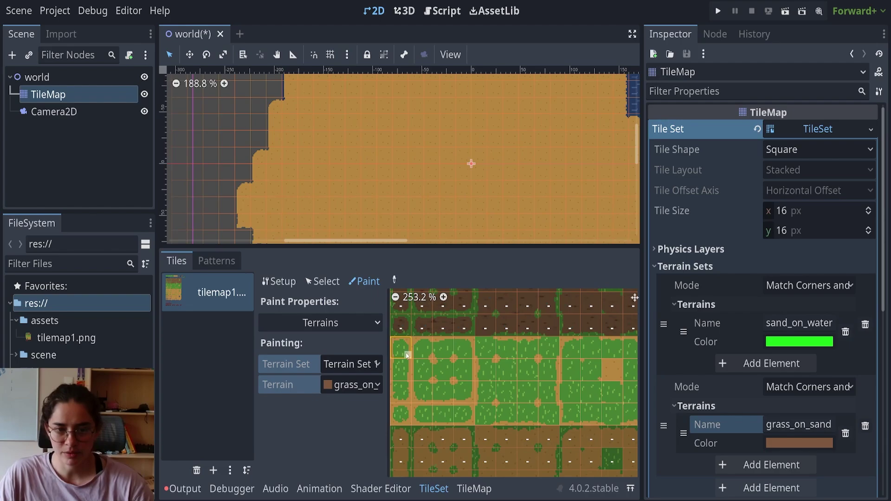
scroll(429, 388, down, 8)
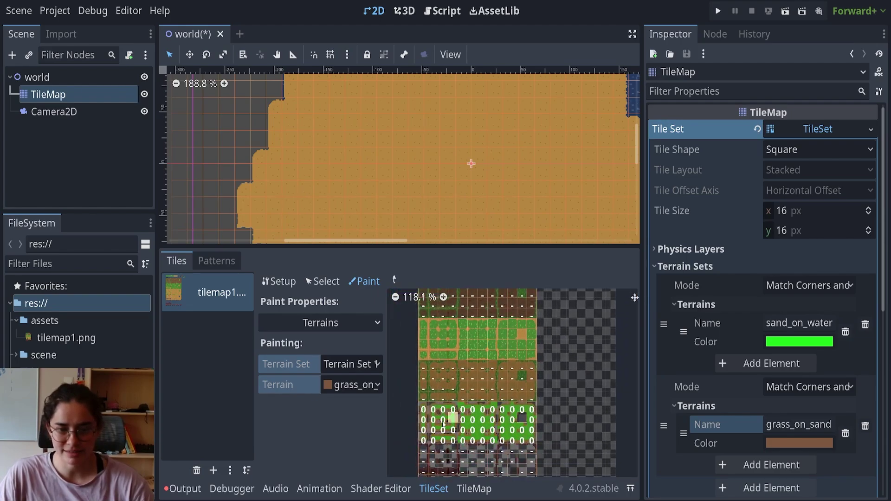
scroll(475, 407, up, 9)
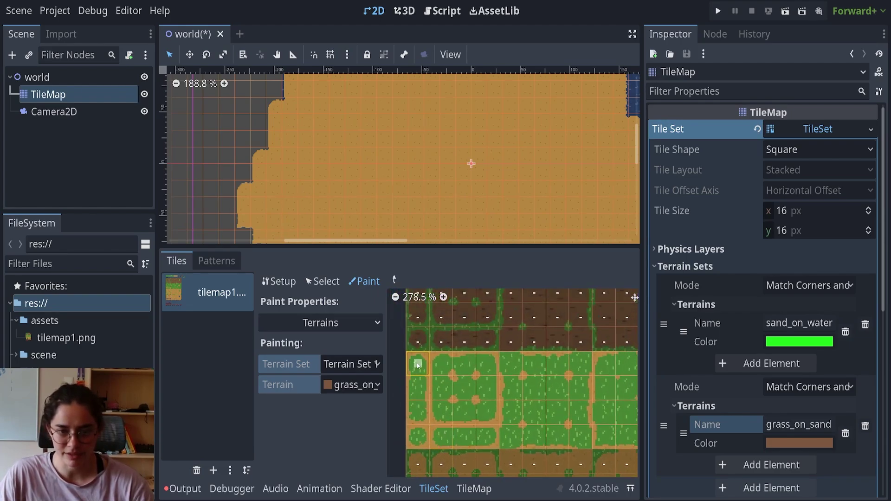
drag(420, 414, 440, 413)
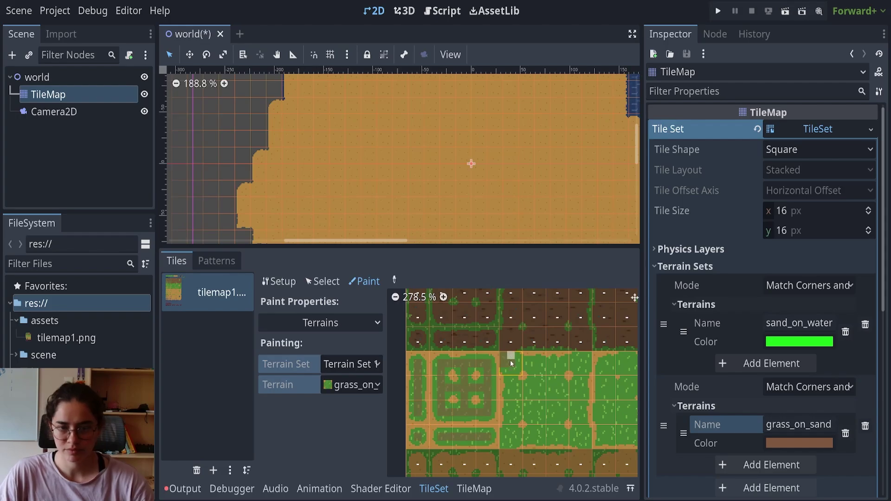
scroll(511, 361, down, 1)
middle_drag(511, 361, 438, 356)
mouse_move(424, 357)
mouse_down()
mouse_move(462, 370)
mouse_move(438, 419)
mouse_up()
scroll(425, 365, down, 8)
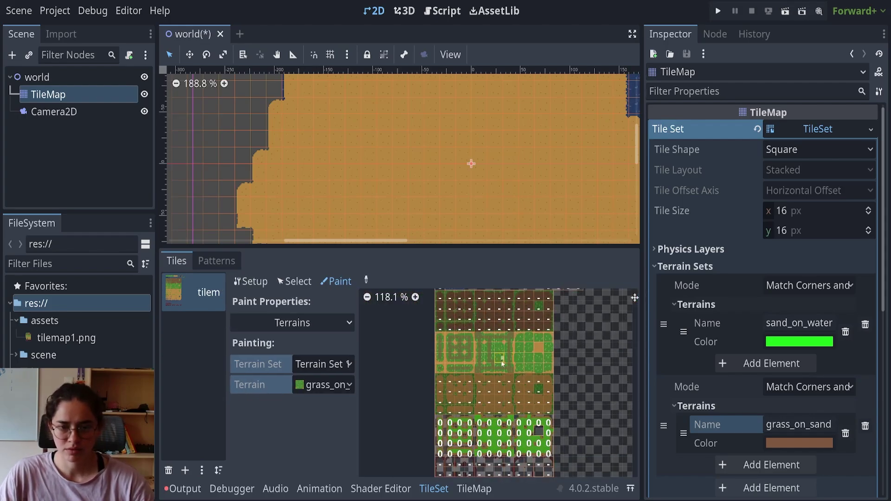
scroll(474, 333, up, 11)
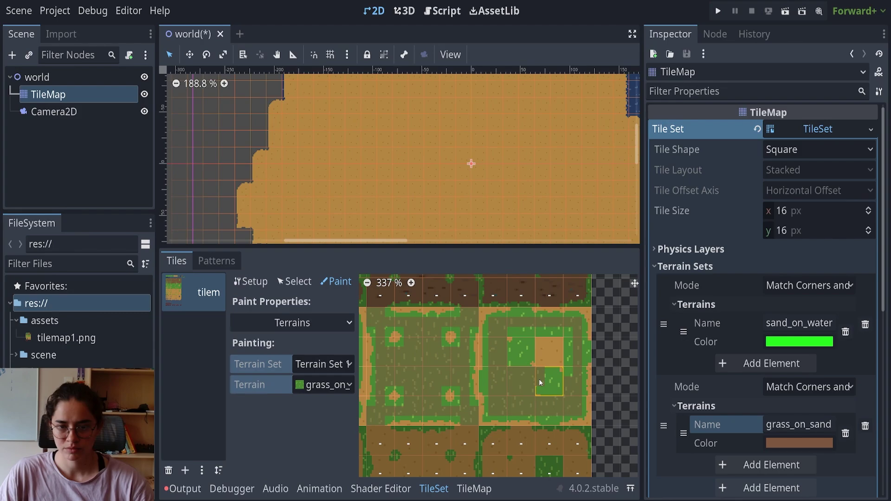
Enlarge the scene view and paint a large grass_on_sand area across the island in the TileMap, leaving a rim of sand.
drag(469, 247, 469, 310)
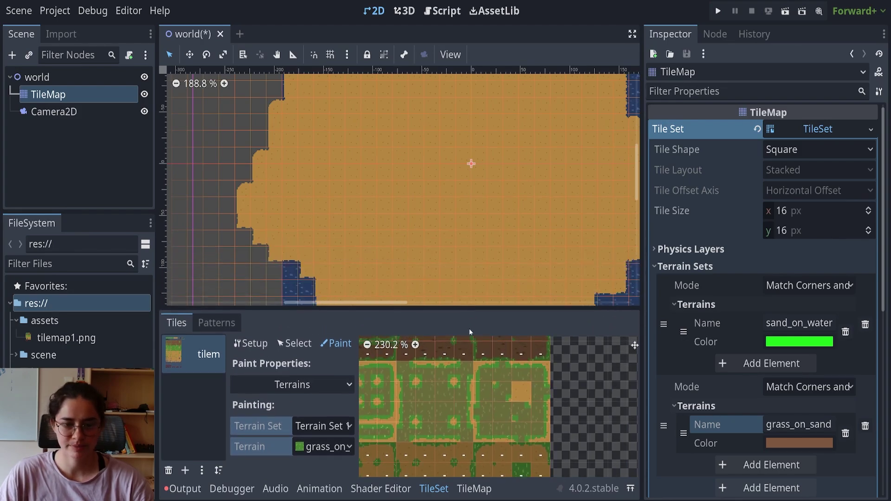
click(483, 489)
click(218, 397)
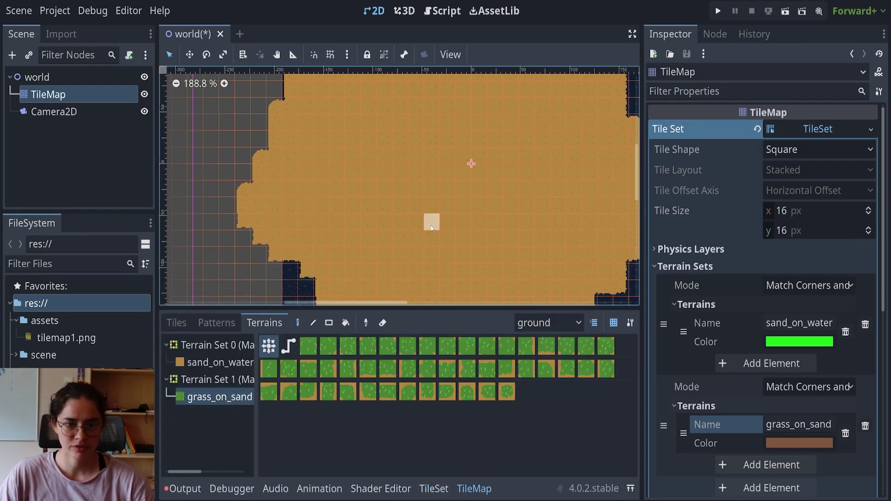
scroll(435, 214, down, 1)
mouse_move(470, 192)
mouse_down()
mouse_move(430, 233)
mouse_move(453, 200)
mouse_move(408, 203)
mouse_move(360, 189)
mouse_up()
mouse_move(355, 238)
mouse_down()
mouse_move(359, 161)
mouse_move(441, 137)
mouse_move(514, 135)
mouse_move(558, 263)
mouse_move(324, 234)
mouse_move(492, 274)
mouse_move(422, 137)
mouse_up()
scroll(475, 214, down, 1)
scroll(476, 215, up, 3)
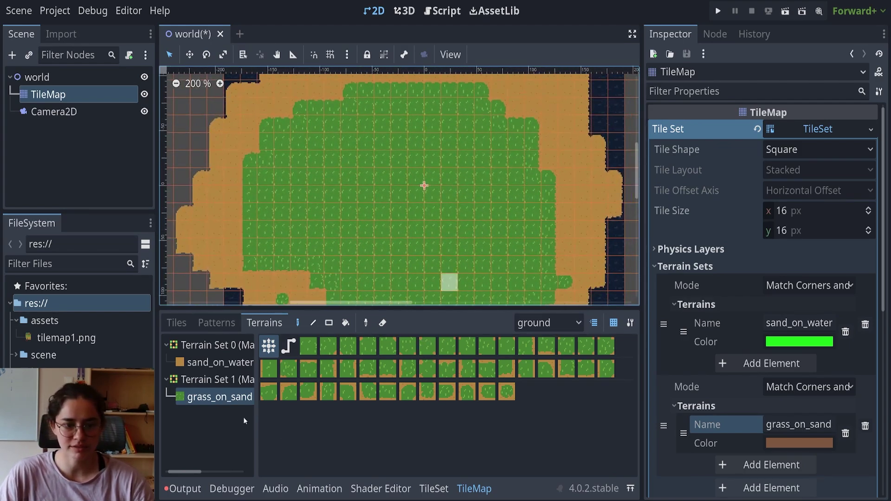
Turn on random tile placement in the TileMap, select the five textured grass tiles and choose the Paint tool.
click(434, 489)
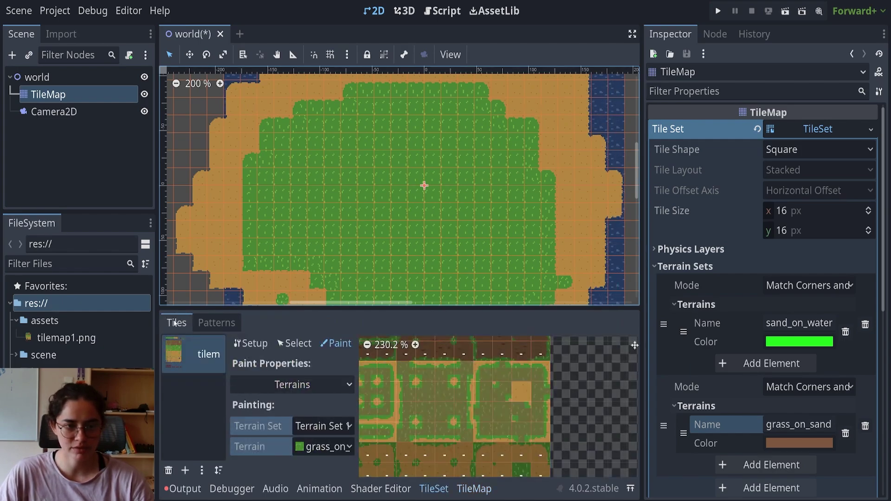
click(293, 344)
scroll(424, 411, up, 2)
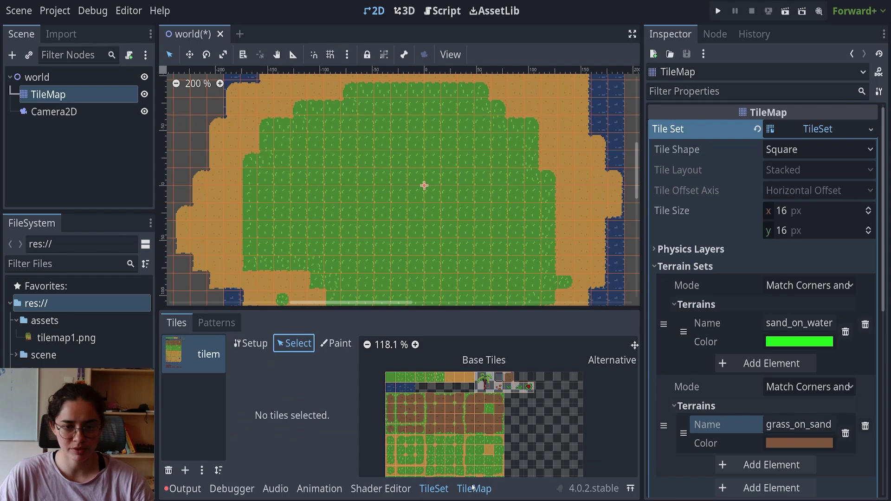
click(473, 488)
click(177, 323)
middle_drag(442, 364, 456, 449)
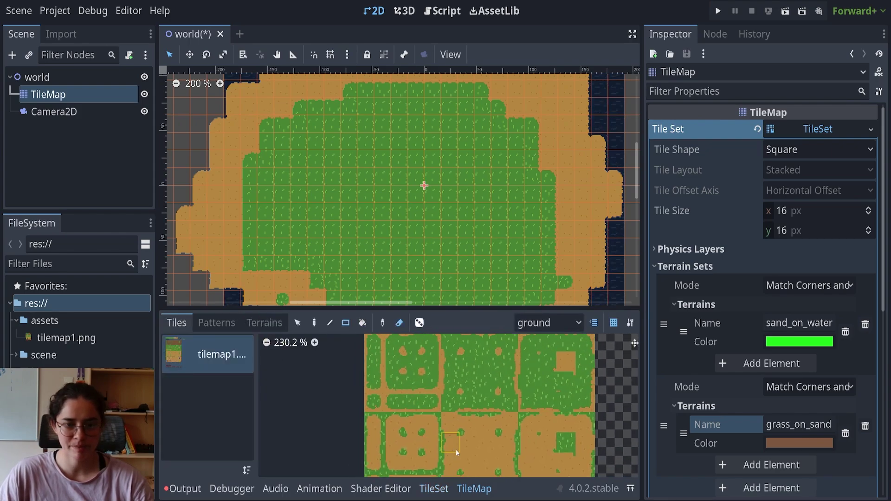
middle_drag(440, 341, 427, 457)
middle_drag(417, 349, 444, 388)
scroll(456, 400, down, 2)
scroll(455, 396, up, 1)
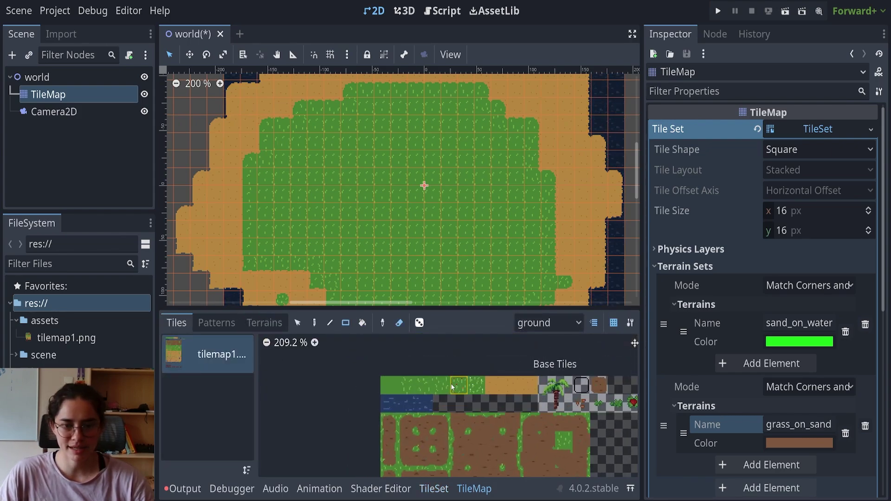
click(419, 323)
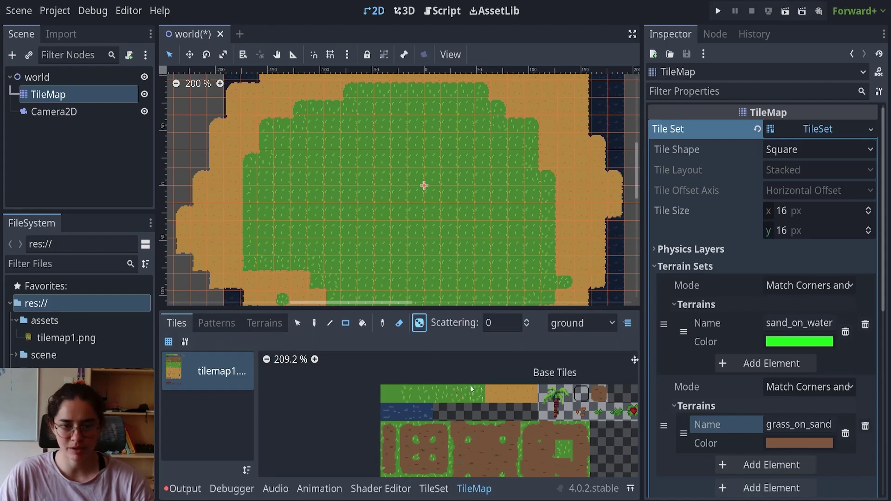
drag(474, 399, 405, 398)
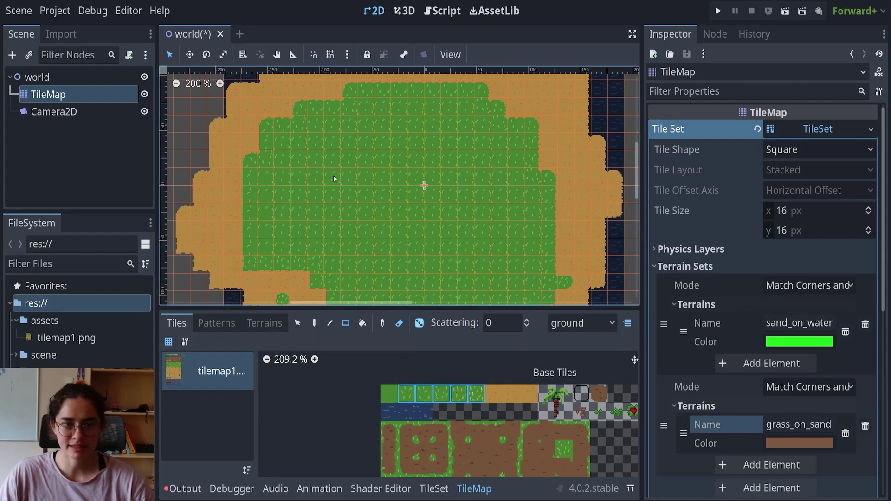
click(315, 322)
Undo the stray erasing stroke and scatter the random grass tiles over the island's grass.
mouse_move(382, 176)
mouse_down()
mouse_move(335, 207)
mouse_move(382, 183)
mouse_up()
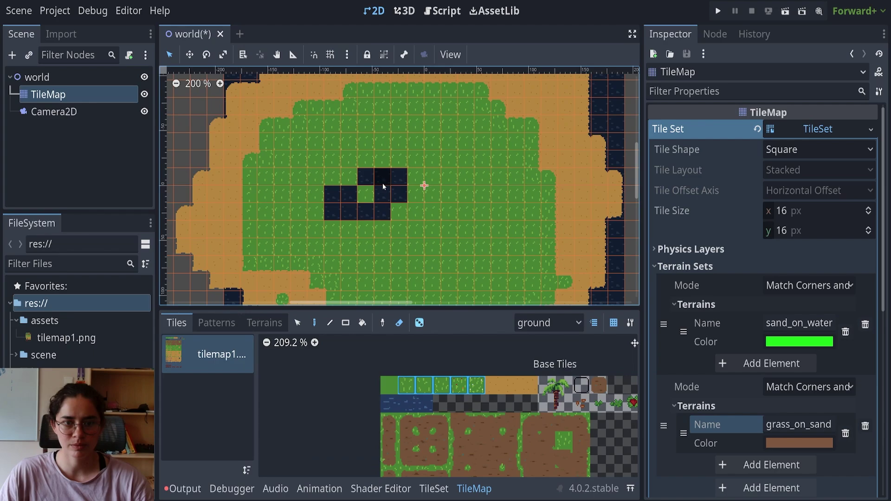
key(ctrl+z)
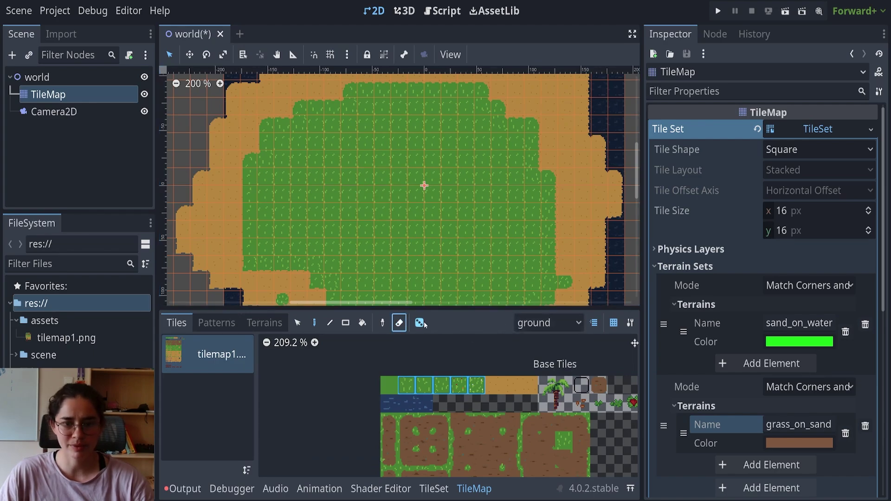
middle_drag(432, 251, 416, 139)
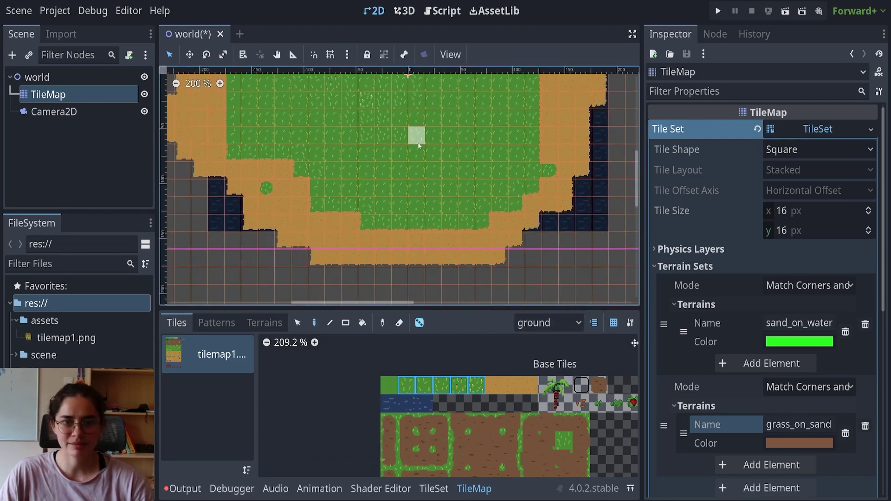
middle_drag(406, 186, 413, 217)
scroll(417, 252, up, 3)
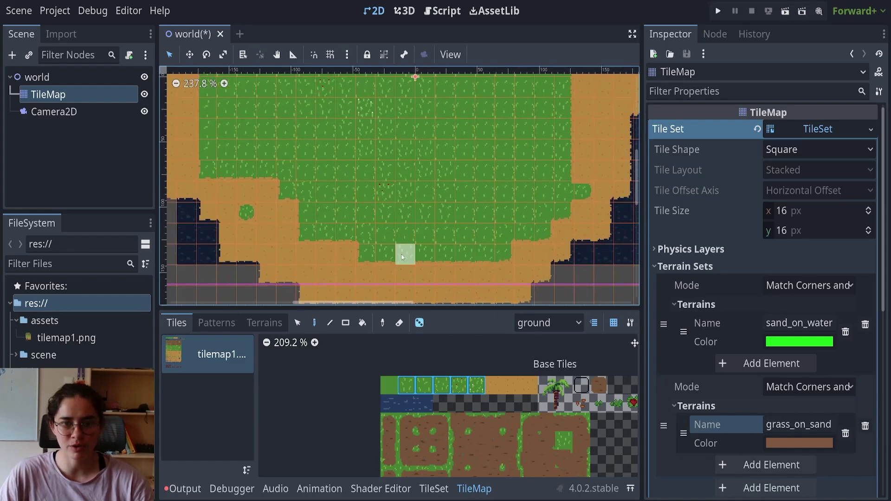
scroll(453, 272, up, 2)
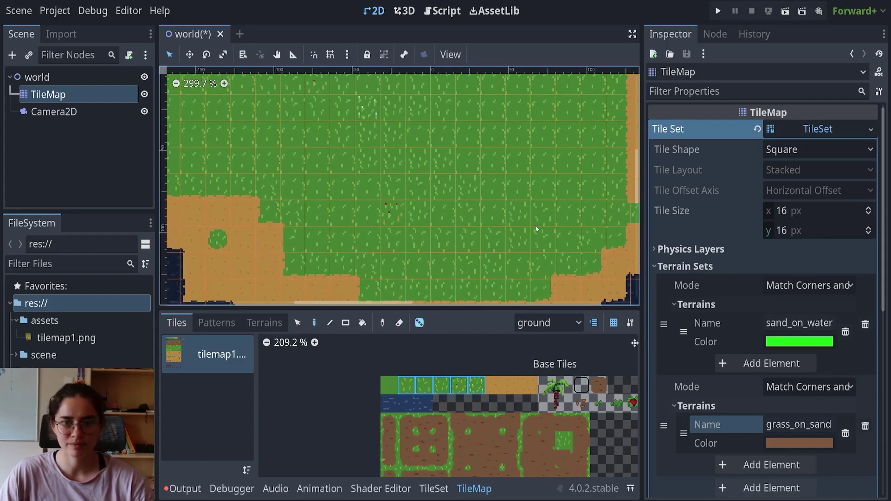
Paint a Probability of 1 onto the fifth grass tile in the tile set.
click(459, 386)
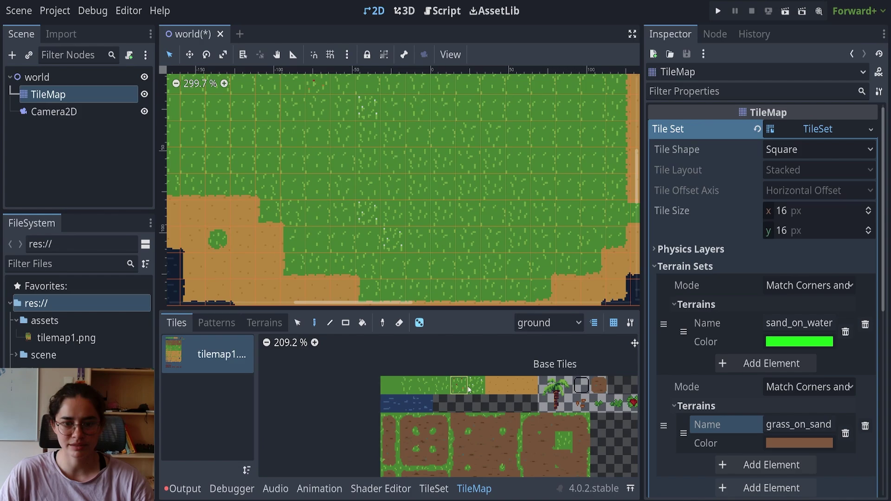
scroll(368, 185, down, 2)
click(434, 492)
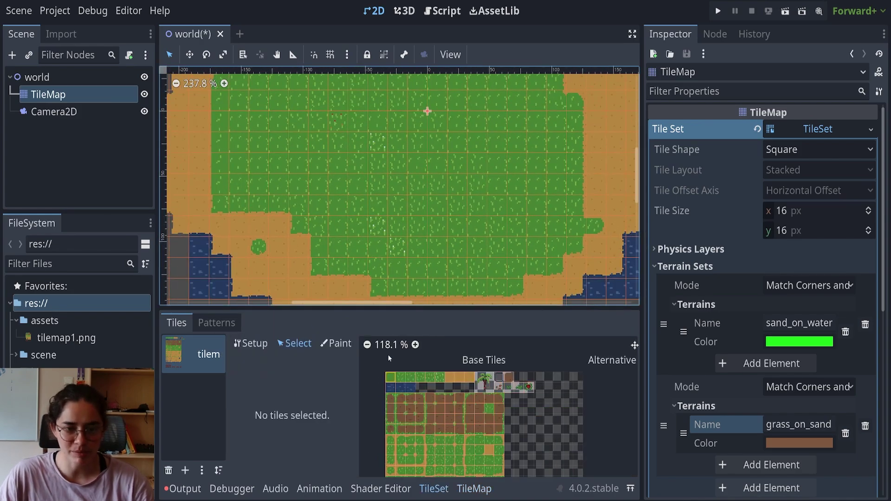
scroll(442, 369, up, 2)
click(336, 343)
scroll(461, 377, up, 2)
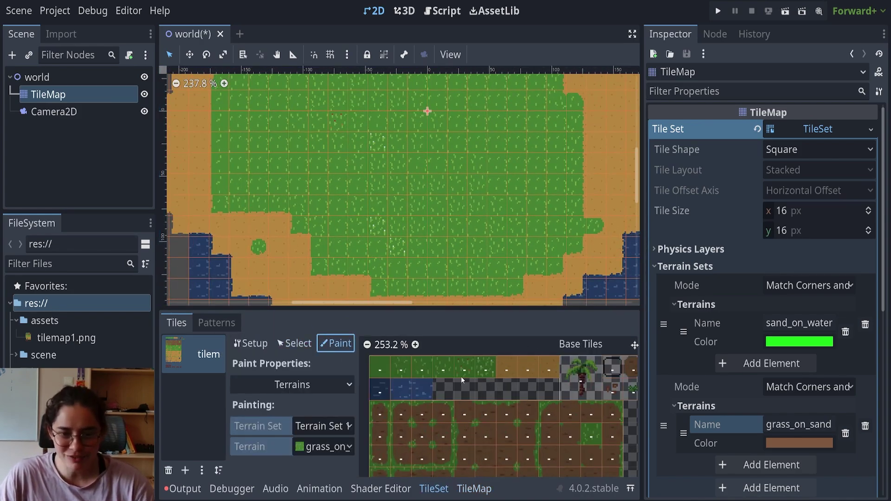
click(303, 387)
click(278, 450)
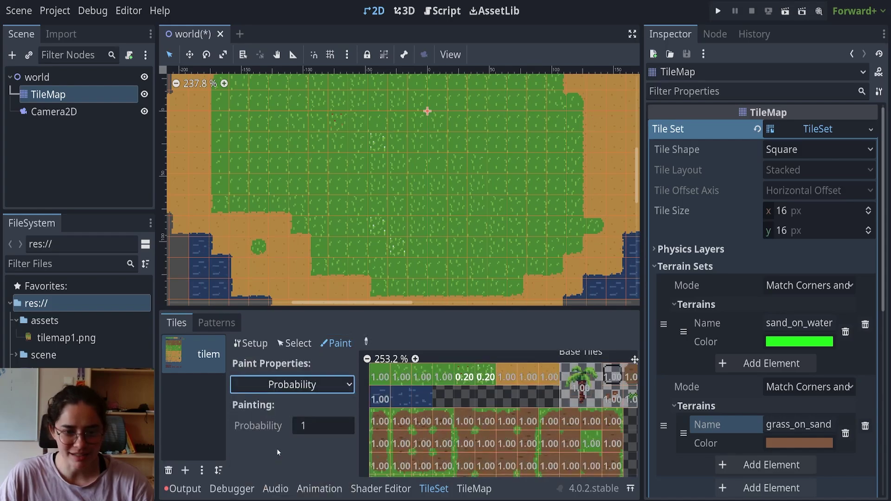
drag(358, 344, 360, 344)
click(367, 342)
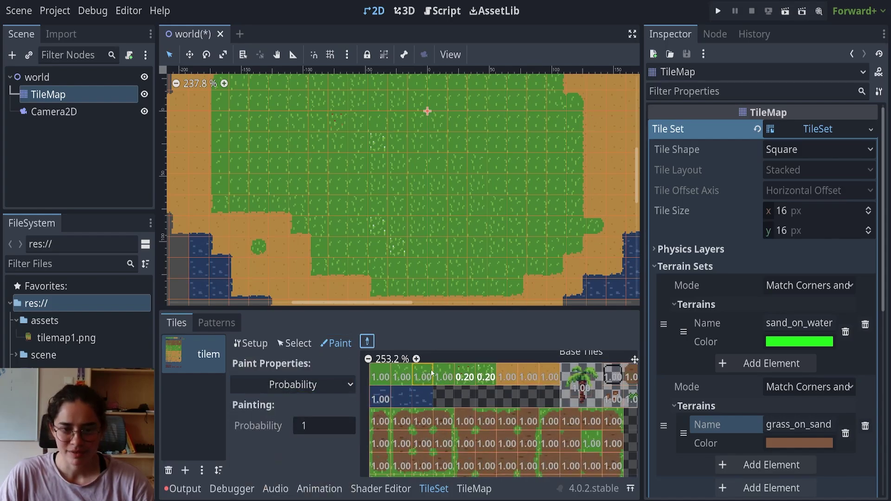
click(433, 374)
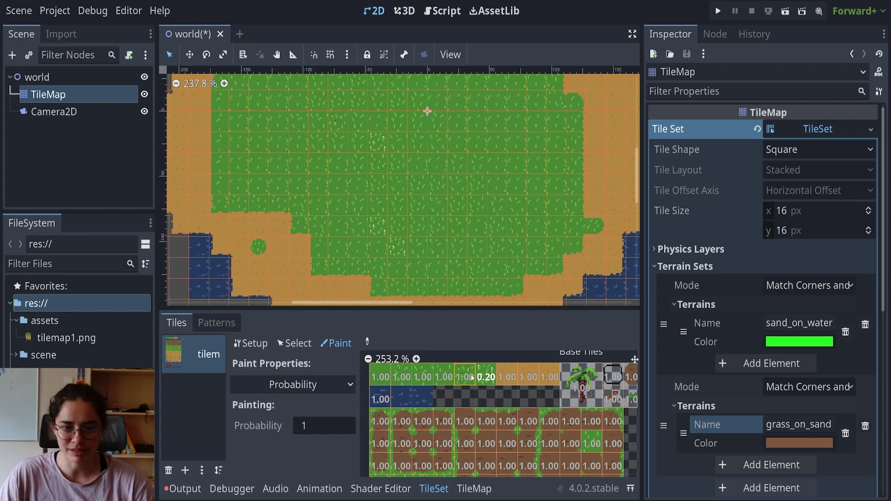
Reselect the five textured grass tiles in the TileMap and scatter them randomly across the island's grass.
click(474, 487)
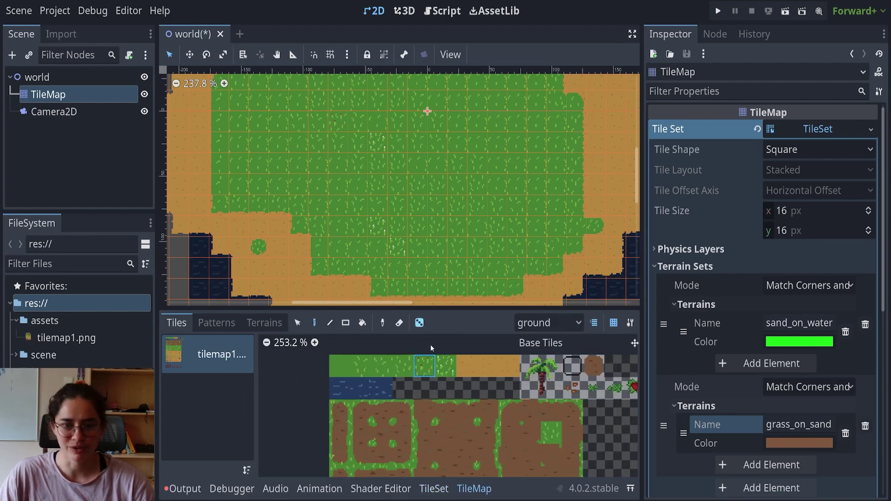
drag(361, 365, 446, 365)
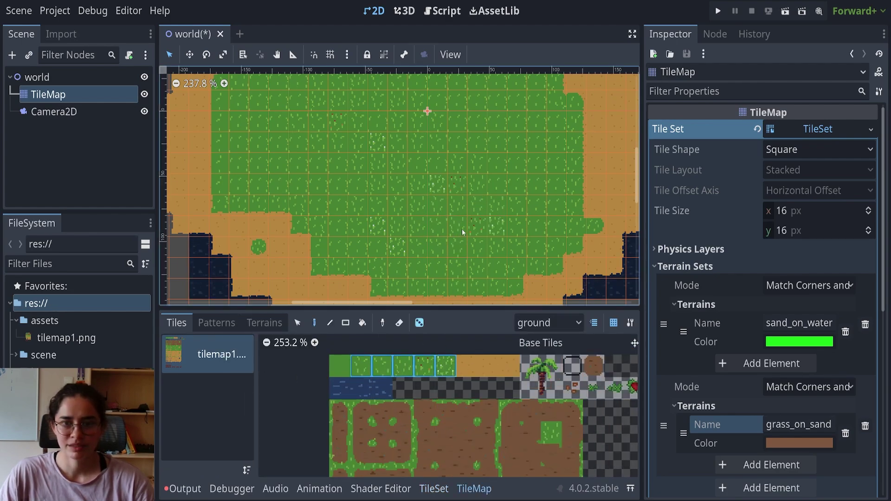
mouse_move(462, 229)
mouse_down()
mouse_move(354, 156)
mouse_move(379, 143)
mouse_up()
middle_drag(389, 156, 452, 227)
drag(457, 235, 430, 188)
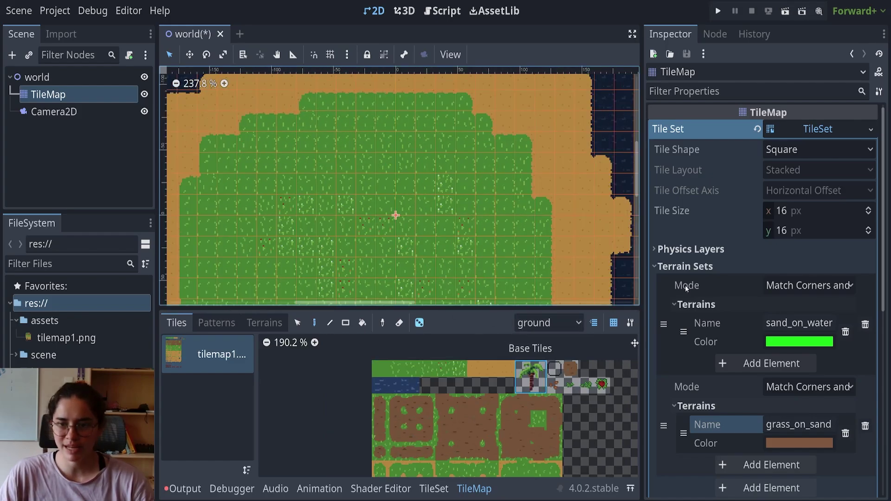
Add a third layer to the TileMap and name it environment.
click(669, 272)
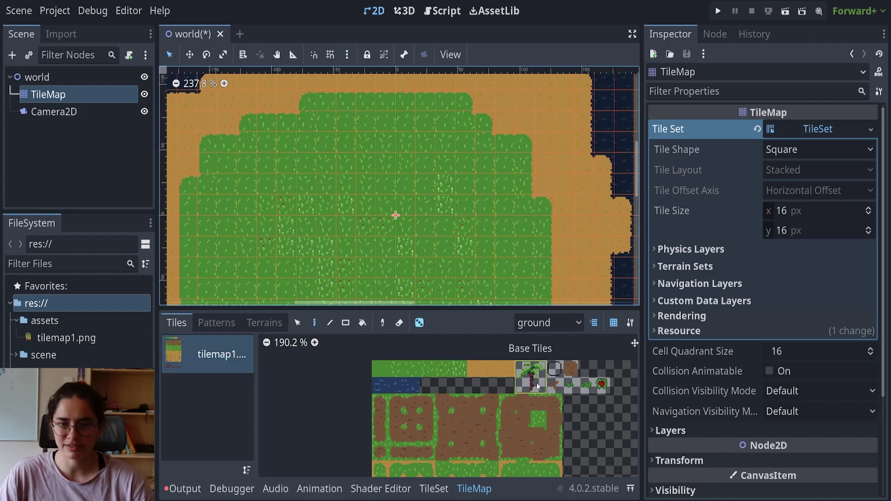
scroll(706, 349, down, 3)
click(697, 338)
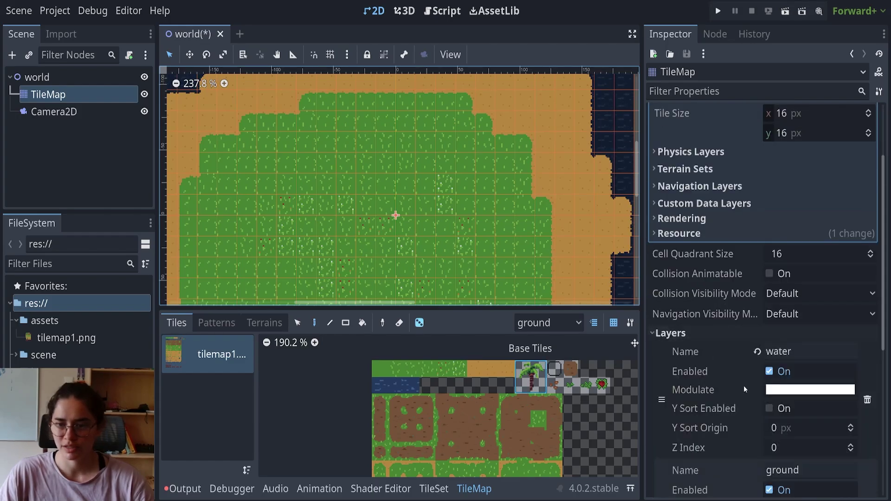
scroll(744, 386, down, 4)
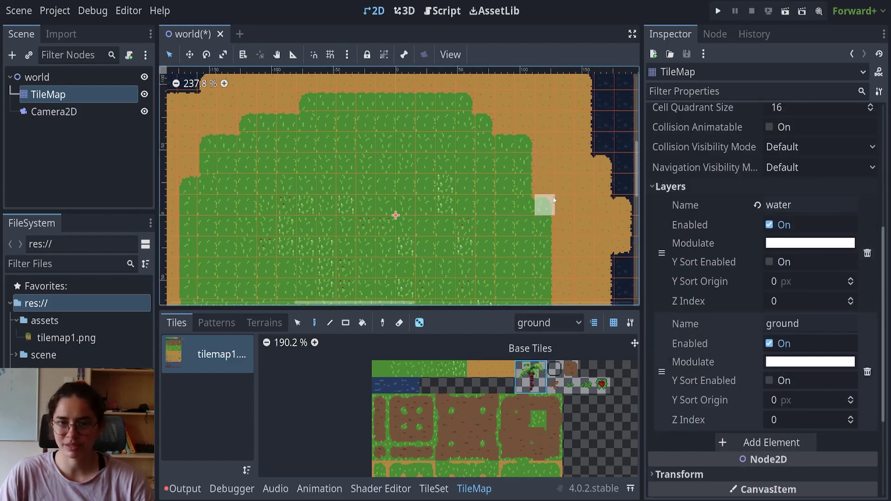
click(769, 443)
click(793, 442)
text(en)
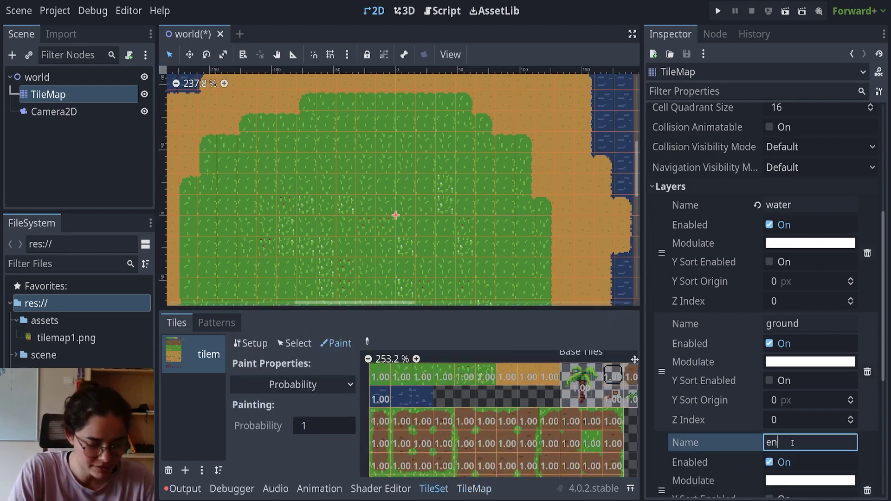
text(vironment)
key(Return)
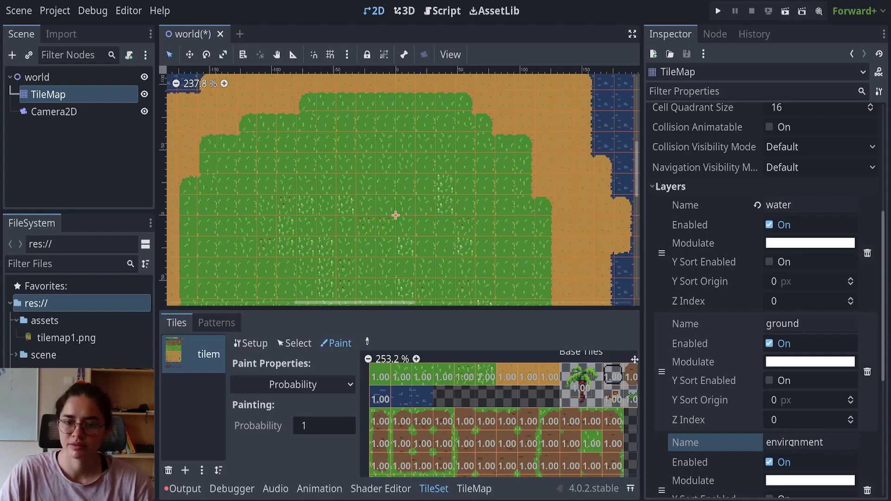
Return to the TileMap's tile painting, make environment the active layer and select the palm tree tile.
click(474, 489)
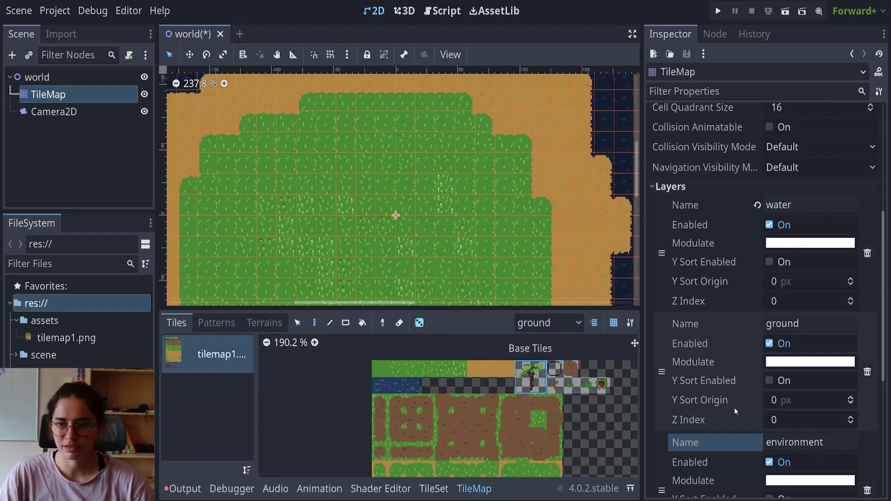
scroll(761, 386, down, 2)
scroll(793, 352, up, 6)
scroll(793, 352, down, 1)
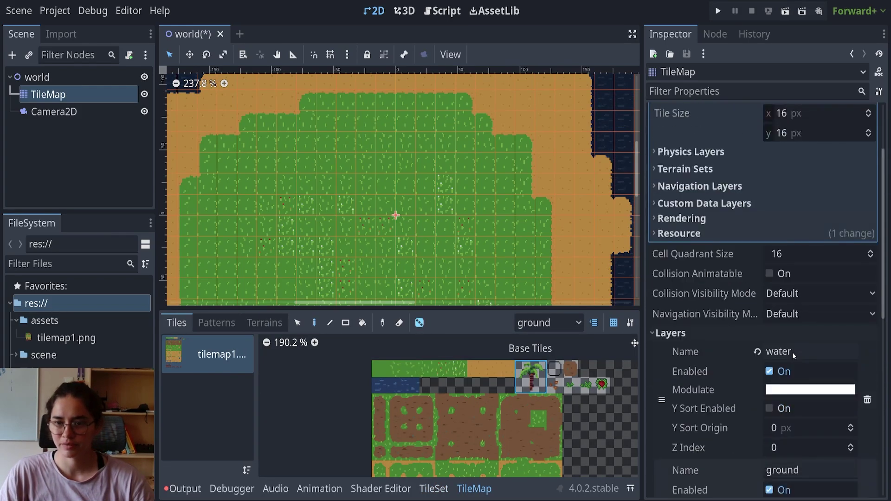
scroll(793, 352, down, 1)
click(548, 324)
click(547, 377)
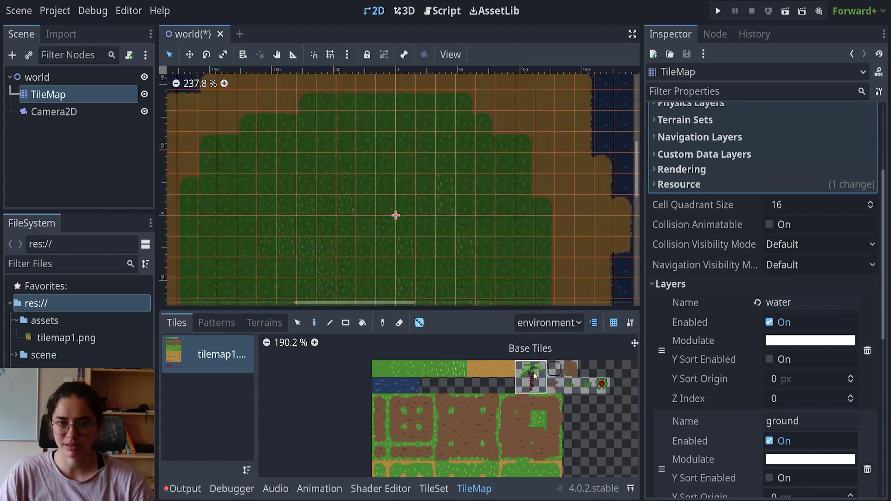
click(534, 376)
Place several palm trees on the sand around the island's grass.
middle_drag(523, 142, 535, 207)
click(557, 187)
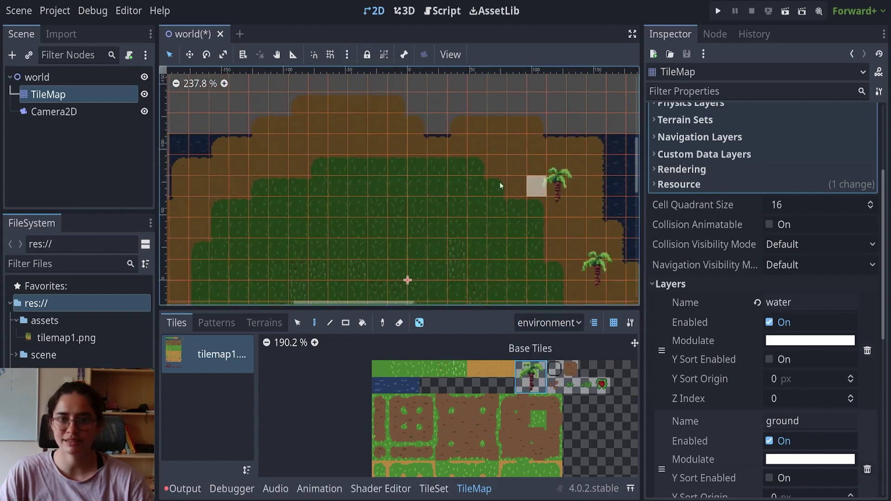
middle_drag(300, 144, 419, 165)
click(419, 144)
middle_drag(411, 214, 468, 131)
middle_drag(390, 274, 301, 190)
click(381, 186)
scroll(446, 223, down, 3)
scroll(470, 213, down, 1)
scroll(467, 210, up, 1)
middle_drag(464, 209, 361, 242)
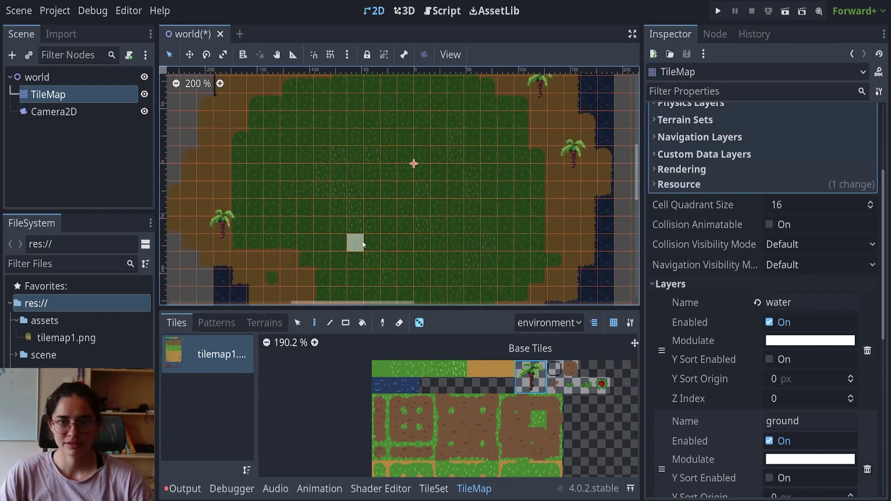
Look over the autotile blocks for dirt, grass, sand and cliffs in the TileMap's tile sheet.
click(669, 284)
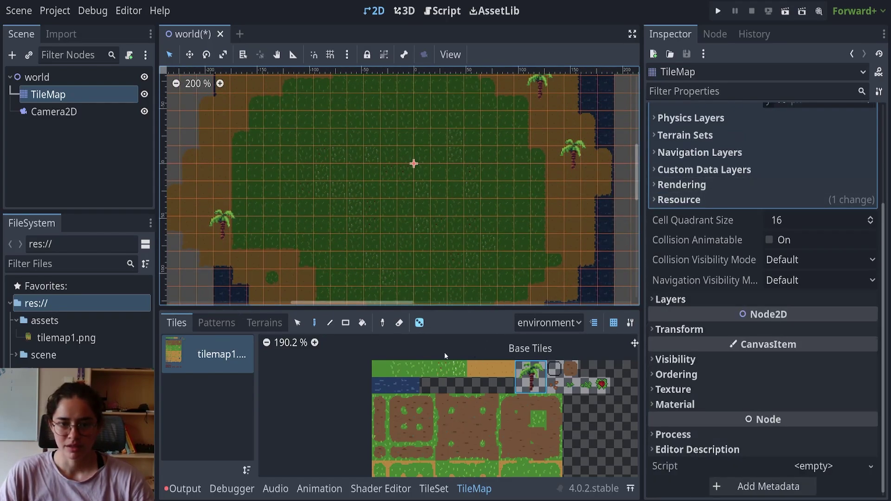
scroll(544, 453, down, 4)
scroll(544, 453, up, 2)
scroll(519, 440, down, 1)
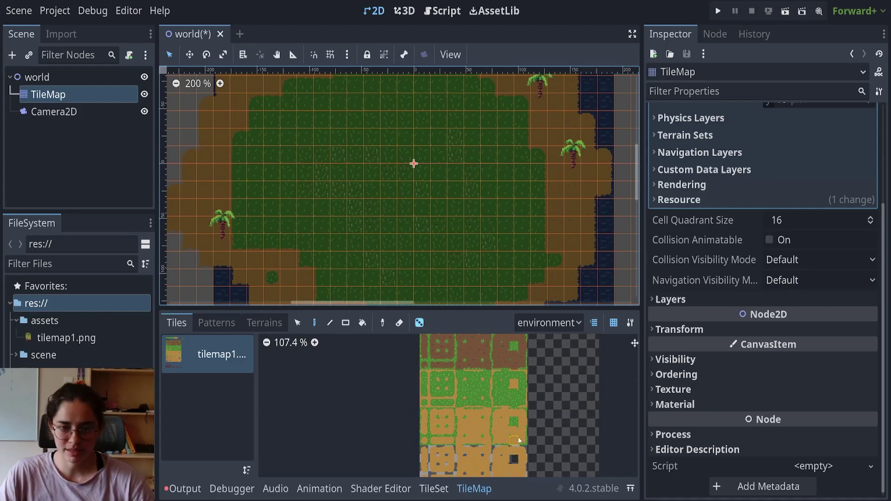
scroll(510, 443, up, 2)
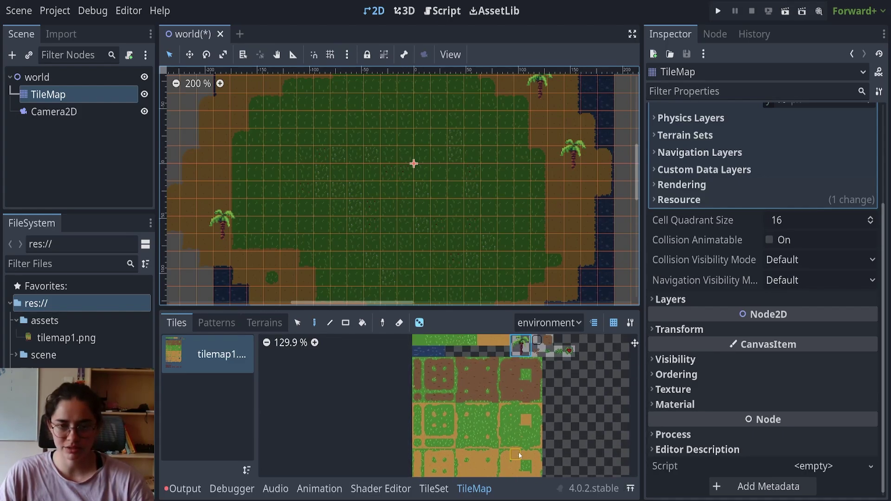
mouse_move(523, 394)
middle_down()
mouse_move(523, 443)
mouse_move(487, 354)
middle_up()
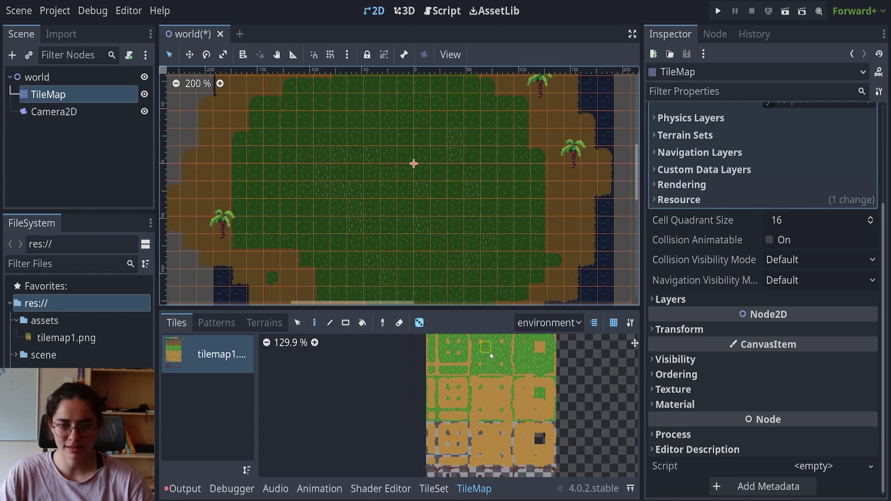
middle_drag(495, 457, 491, 385)
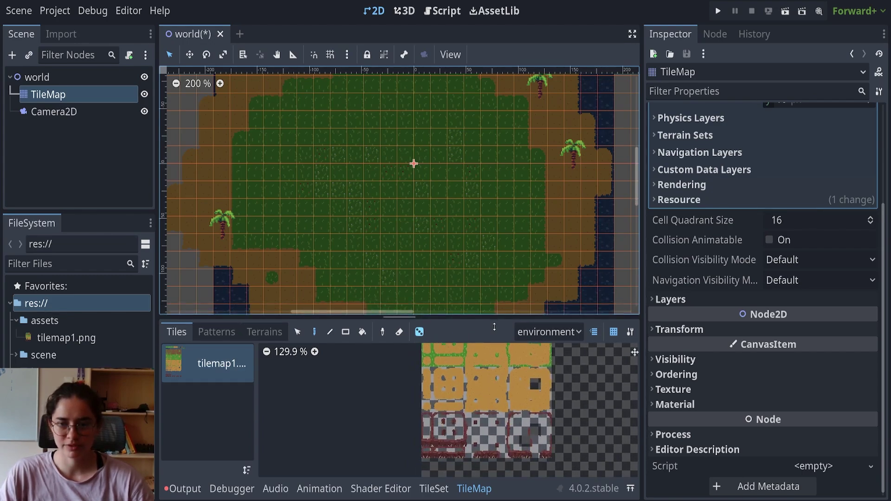
drag(399, 310, 399, 363)
Add a third terrain set to the tile set and create one terrain in it.
scroll(699, 274, up, 3)
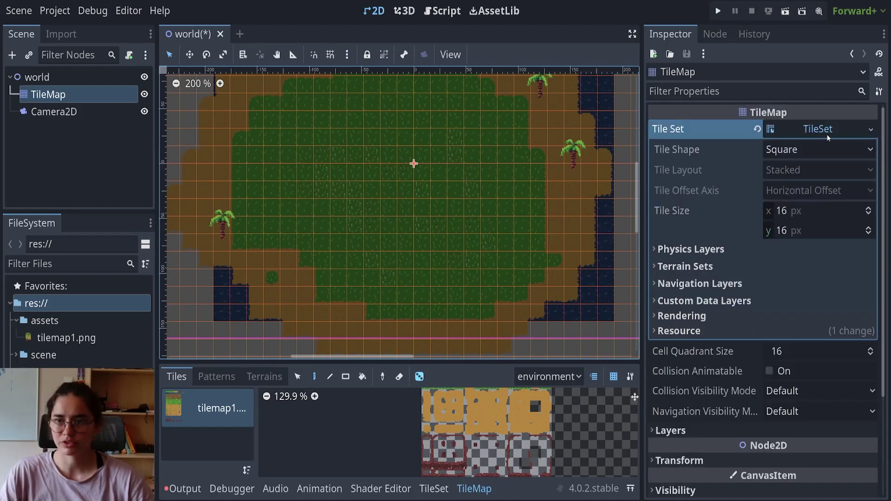
click(685, 266)
scroll(754, 316, down, 4)
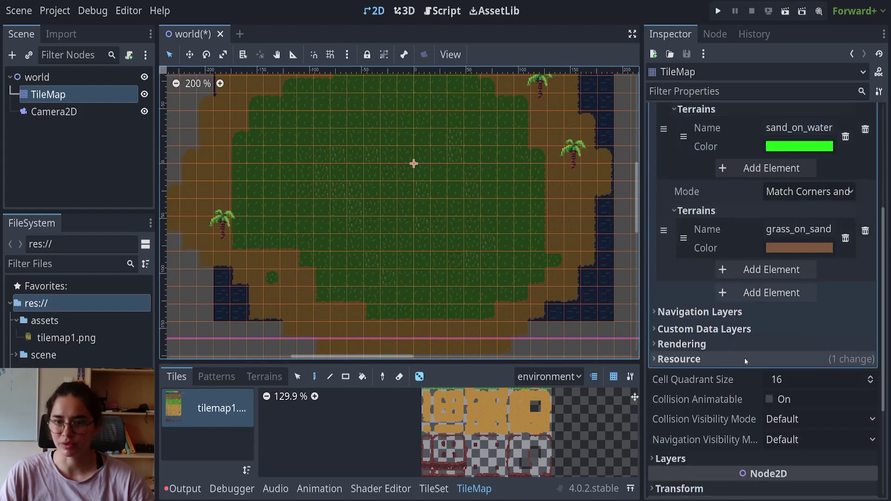
scroll(754, 317, up, 2)
click(752, 311)
click(718, 207)
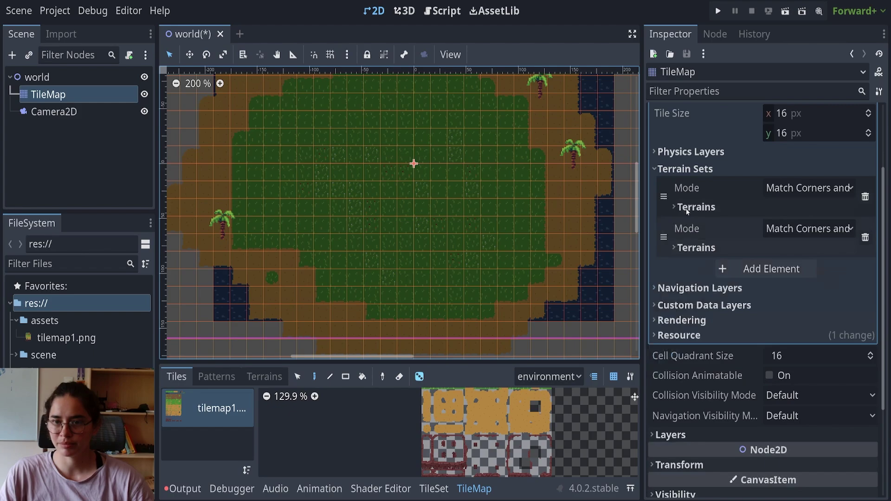
click(751, 273)
click(757, 288)
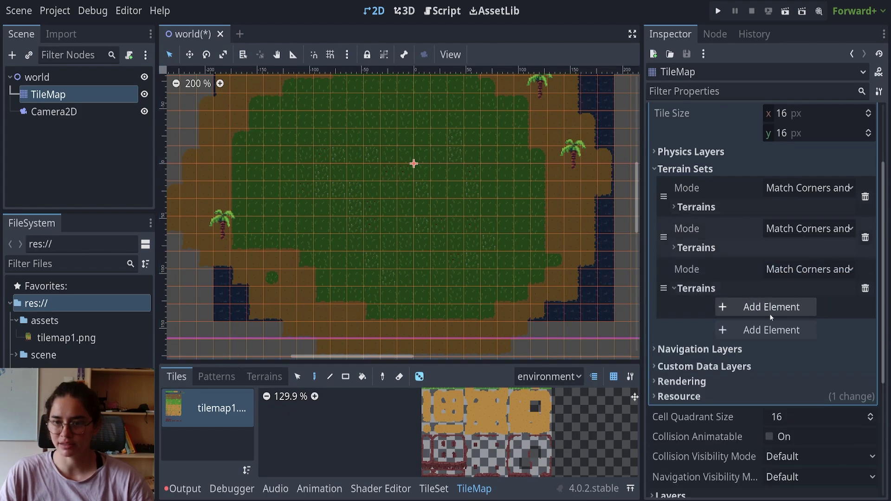
click(768, 309)
Name the new terrain dirt_on_grass and set its color to the light blue 6173ff.
click(722, 306)
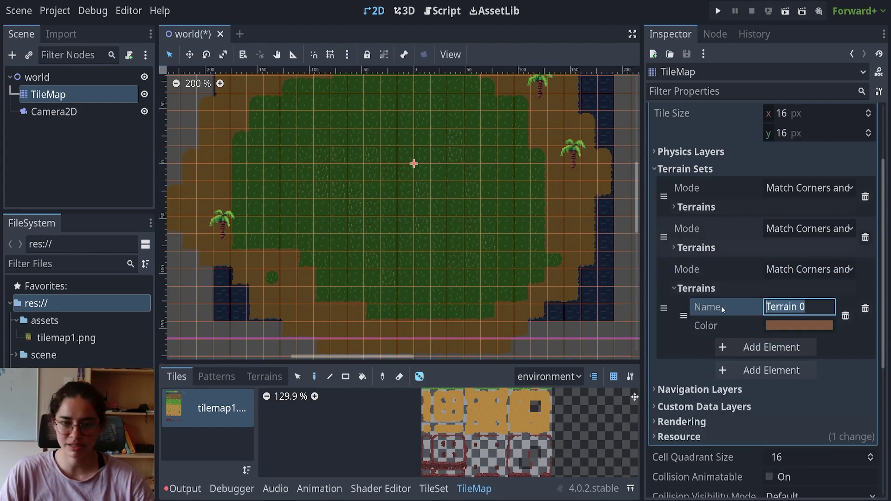
text(dir)
text(t_o)
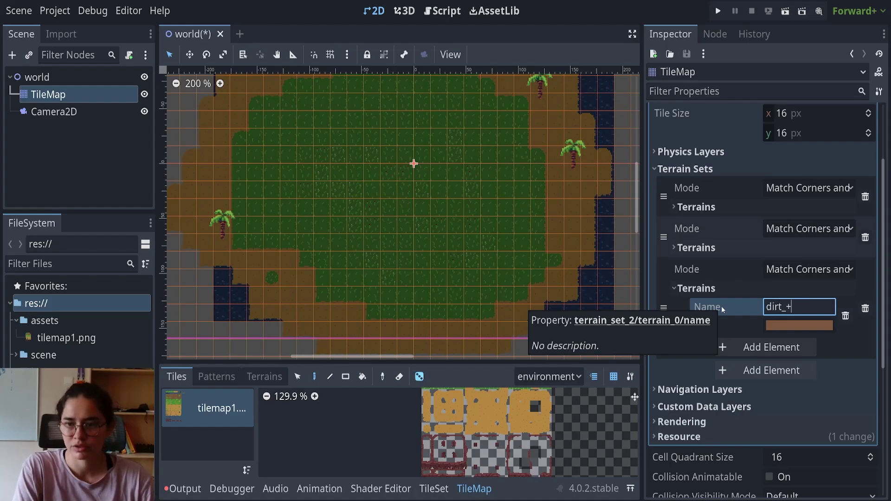
key(BackSpace)
text(on_grass)
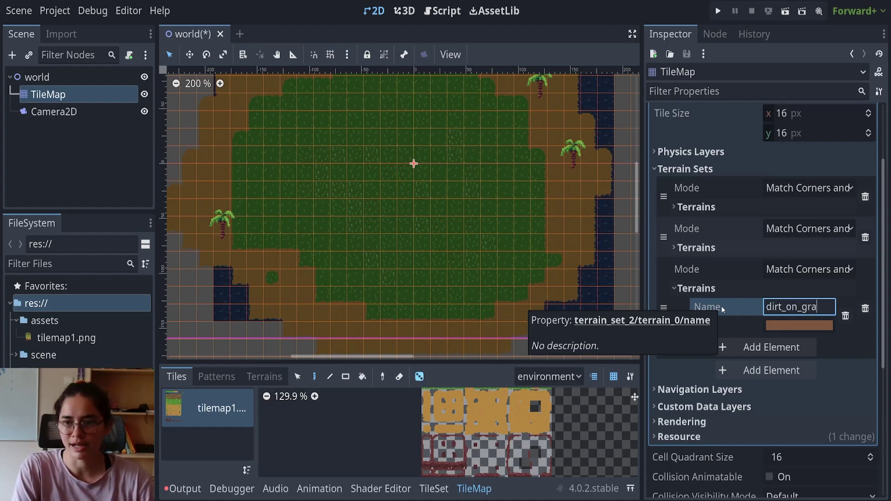
click(820, 324)
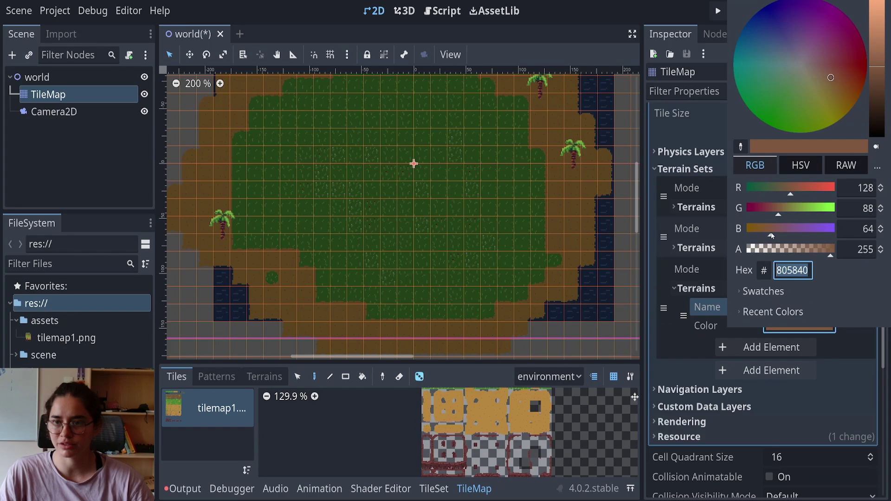
drag(828, 82, 775, 30)
drag(876, 31, 876, 0)
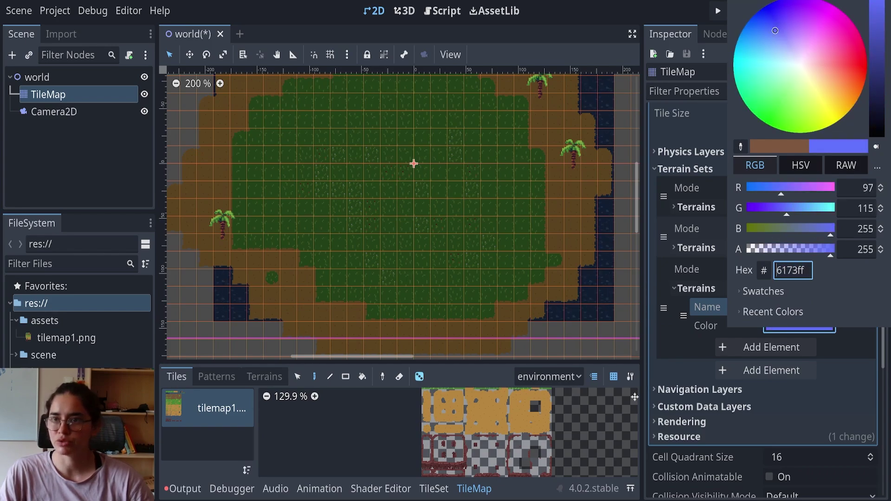
click(660, 332)
Set up the tile set's painting for the Terrains property with Terrain Set 2 and the dirt_on_grass terrain.
drag(481, 363, 458, 198)
click(434, 489)
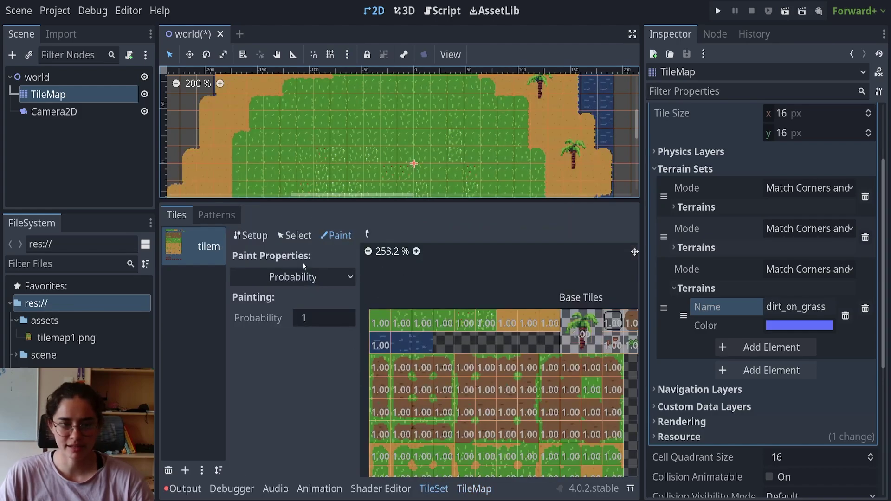
click(293, 277)
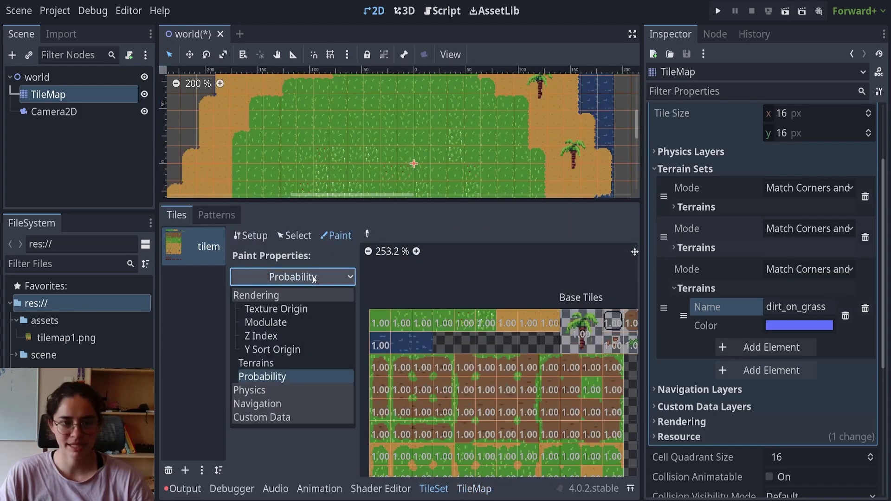
click(263, 363)
click(331, 320)
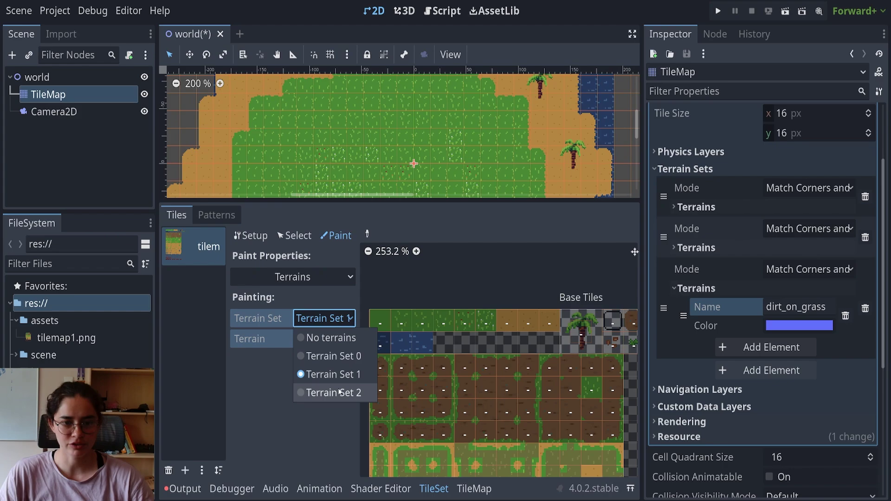
click(332, 392)
click(327, 339)
click(341, 377)
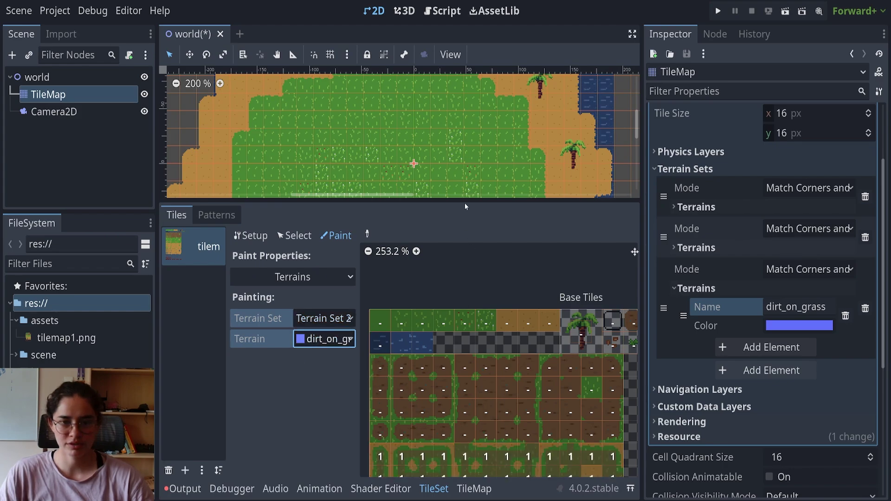
Assign the dirt tiles to Terrain Set 2 and paint dirt_on_grass bits on the block's first column, bottom row and 3x3 dirt patch.
drag(466, 202, 466, 91)
mouse_move(380, 309)
mouse_down()
mouse_move(612, 324)
mouse_move(567, 377)
mouse_move(399, 377)
mouse_move(380, 332)
mouse_move(590, 339)
mouse_move(458, 355)
mouse_move(395, 338)
mouse_move(382, 310)
mouse_move(382, 380)
mouse_up()
scroll(388, 365, up, 5)
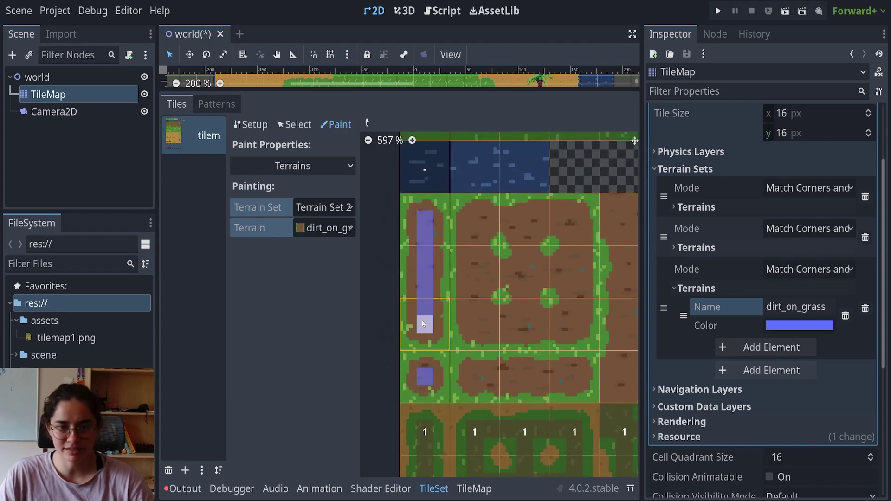
scroll(422, 324, down, 2)
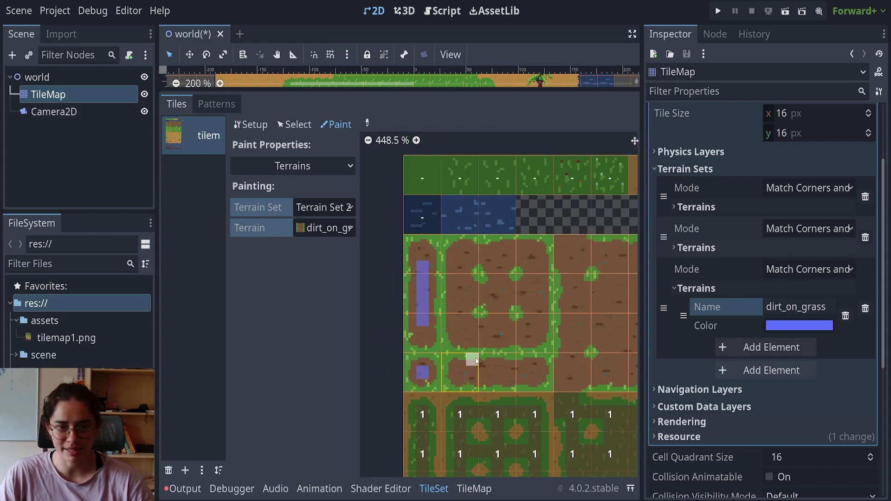
click(425, 334)
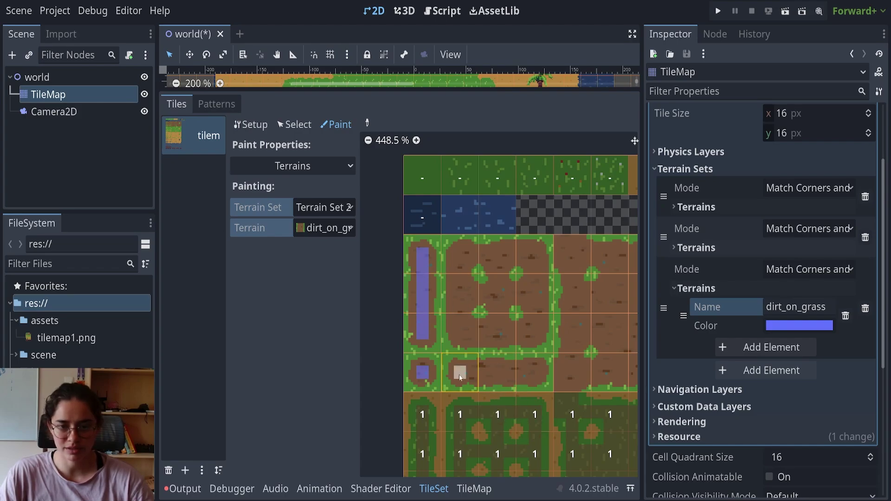
drag(460, 371, 533, 375)
mouse_move(535, 253)
mouse_down()
mouse_move(535, 329)
mouse_move(460, 293)
mouse_up()
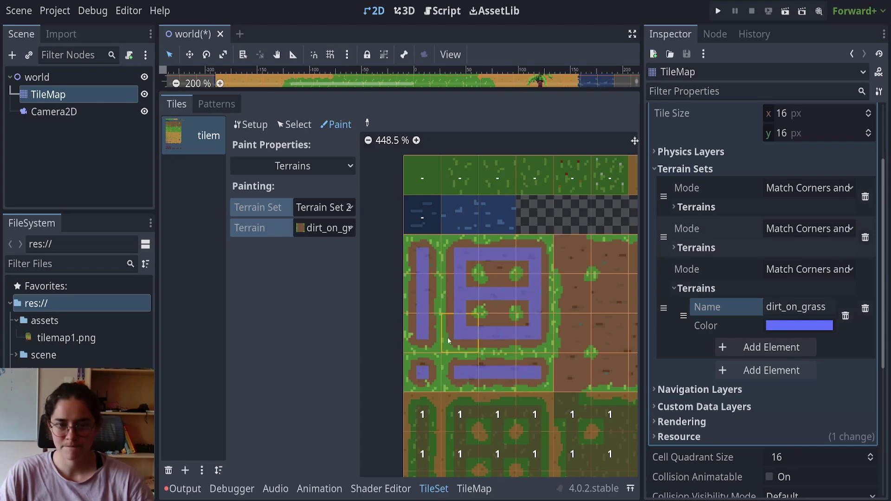
Paint the dirt_on_grass bits across the middle group of dirt tiles, leaving the grass corners unpainted.
middle_drag(571, 274, 441, 279)
scroll(441, 279, up, 2)
drag(427, 241, 442, 257)
drag(579, 243, 591, 256)
drag(592, 400, 579, 416)
mouse_move(428, 415)
mouse_down()
mouse_move(445, 258)
mouse_move(489, 385)
mouse_move(455, 321)
mouse_up()
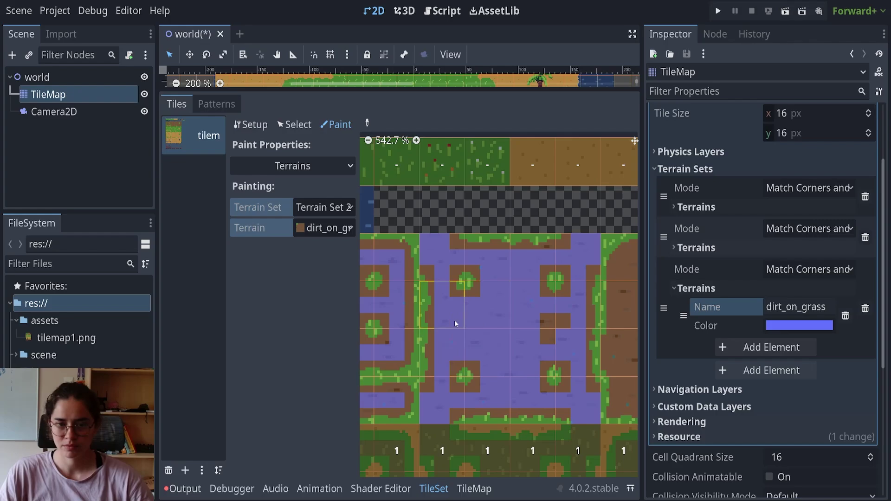
Paint the dirt_on_grass bits on the last group of dirt tiles, including its edge connections and the surroundings of the plain grass tile.
scroll(456, 321, down, 3)
middle_drag(574, 279, 428, 290)
mouse_move(436, 286)
mouse_down()
mouse_move(537, 392)
mouse_move(527, 302)
mouse_move(466, 360)
mouse_move(515, 364)
mouse_up()
click(551, 322)
click(470, 273)
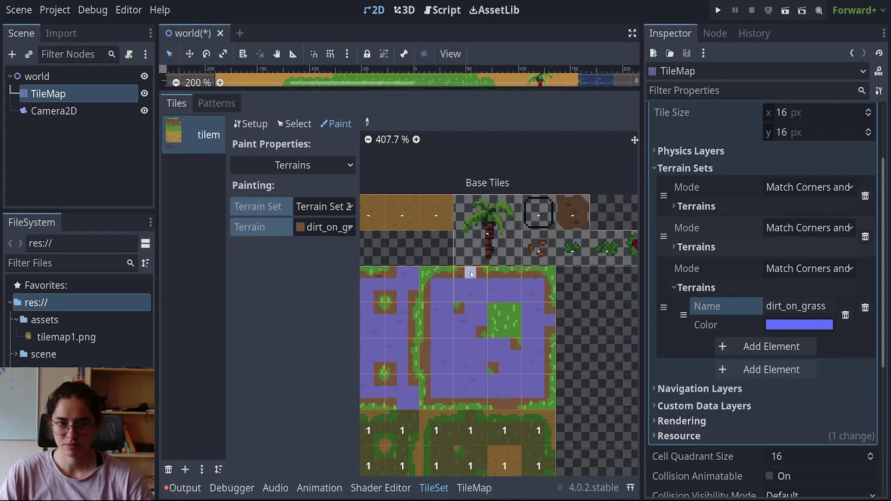
click(426, 358)
click(504, 404)
scroll(505, 397, down, 3)
middle_drag(504, 397, 491, 398)
scroll(492, 398, down, 1)
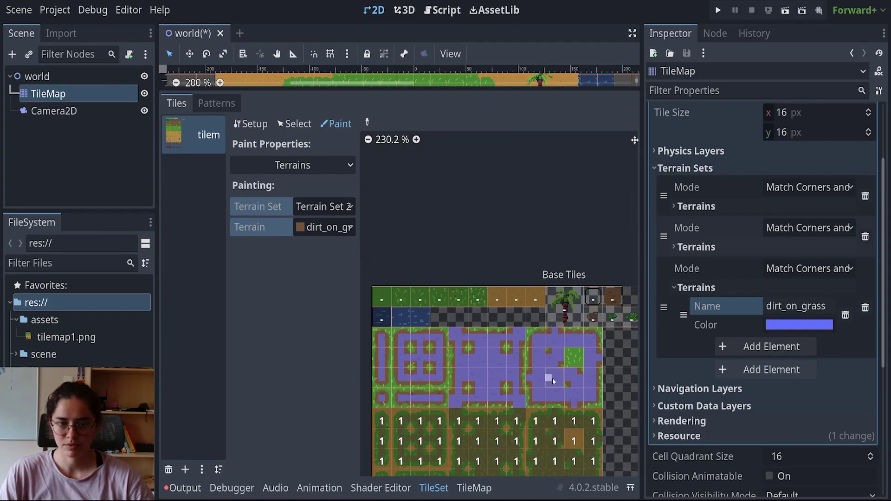
Bring up the TileMap's terrain painting with the ground layer active and select the grass_on_sand terrain.
drag(428, 87, 428, 363)
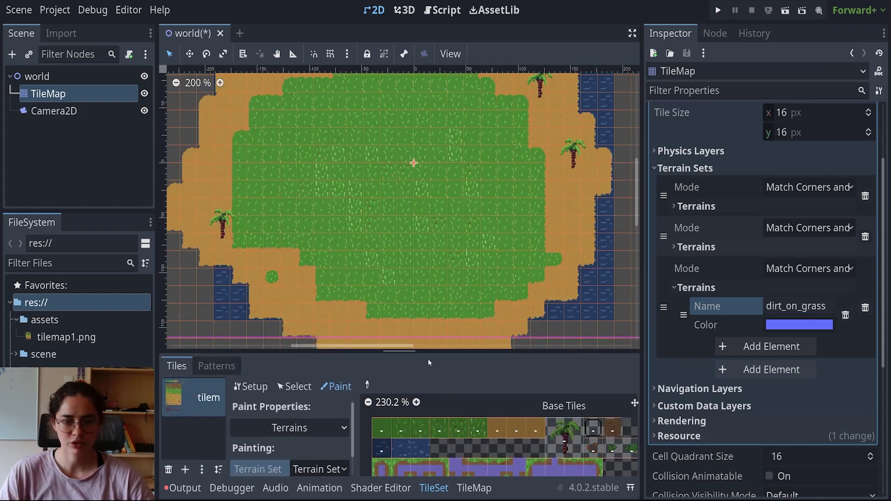
click(474, 488)
click(556, 372)
click(554, 411)
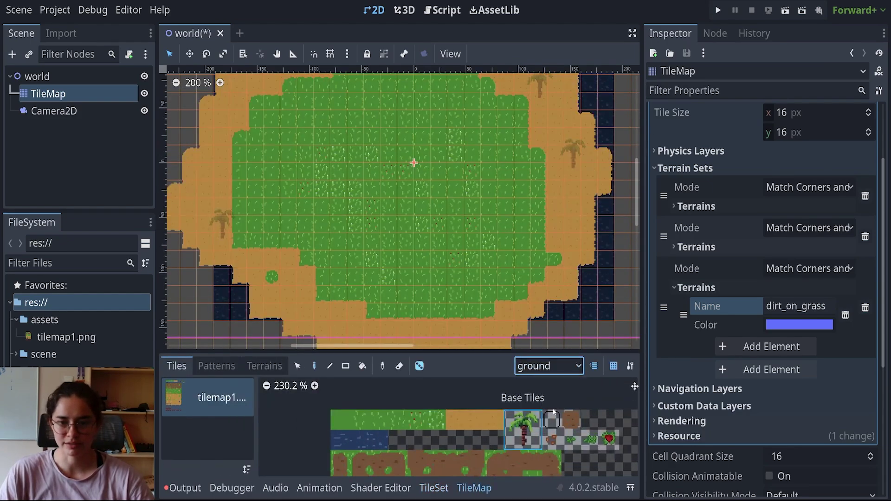
click(255, 367)
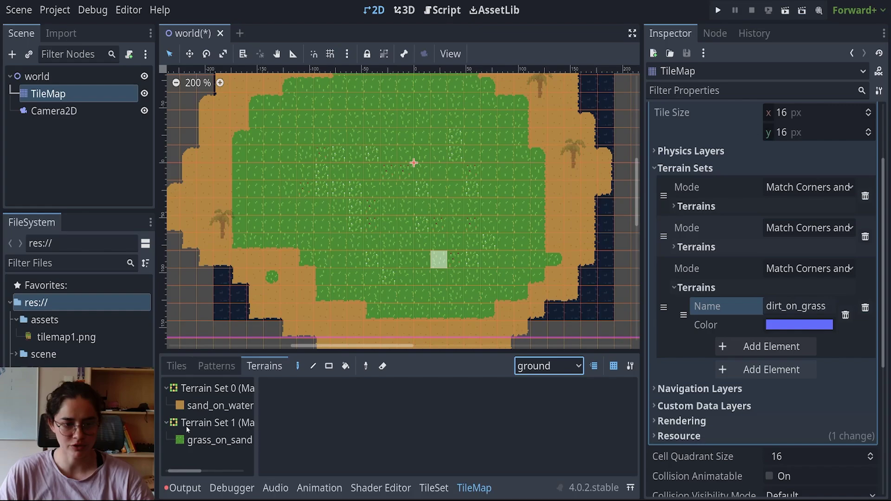
click(206, 445)
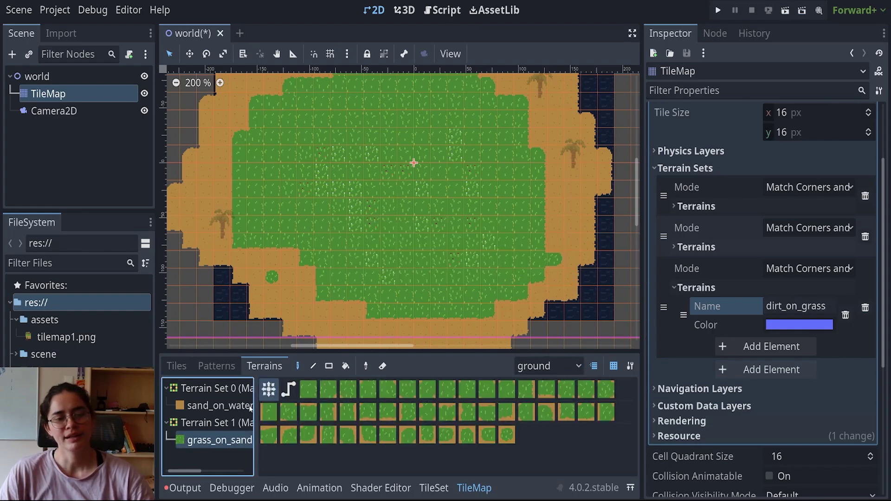
Save the scene, collapse the third terrain set's terrains, and briefly run the current scene to refresh the terrain list.
key(ctrl+s)
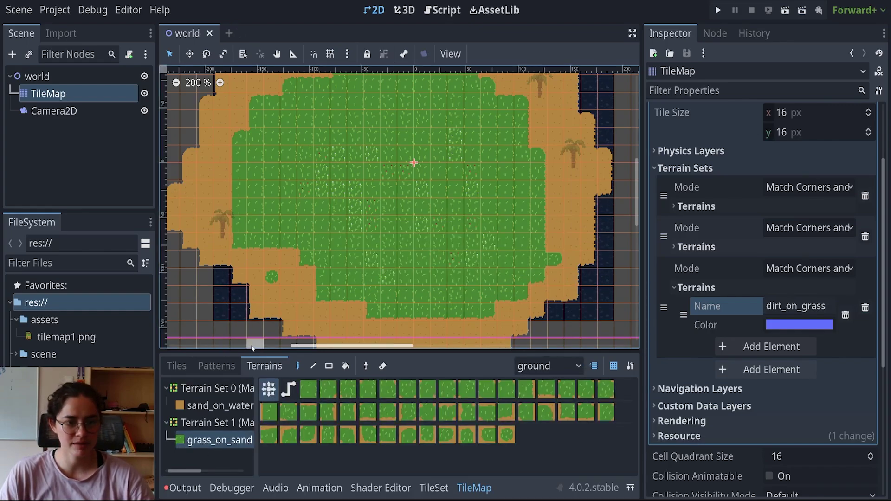
drag(223, 354, 209, 223)
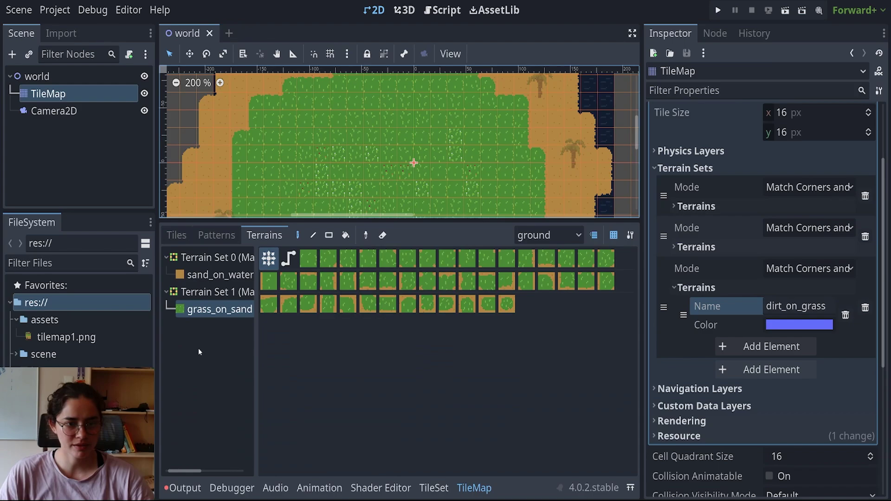
click(688, 280)
right_click(64, 96)
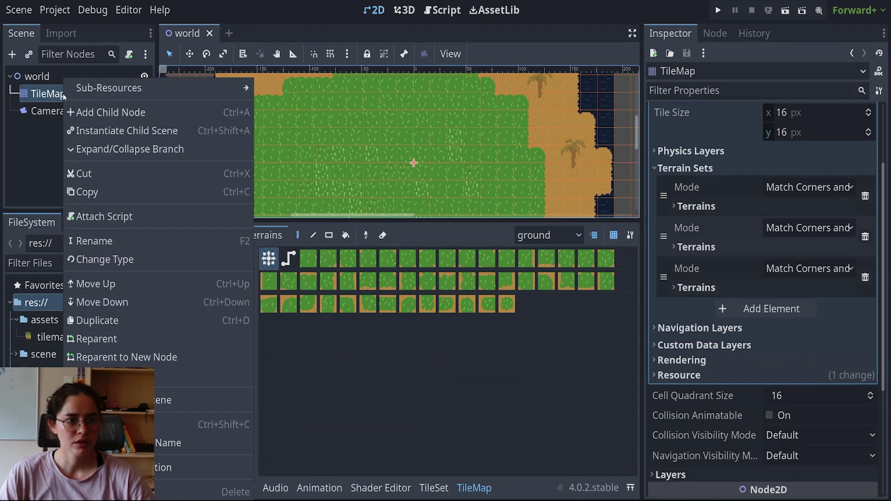
click(49, 94)
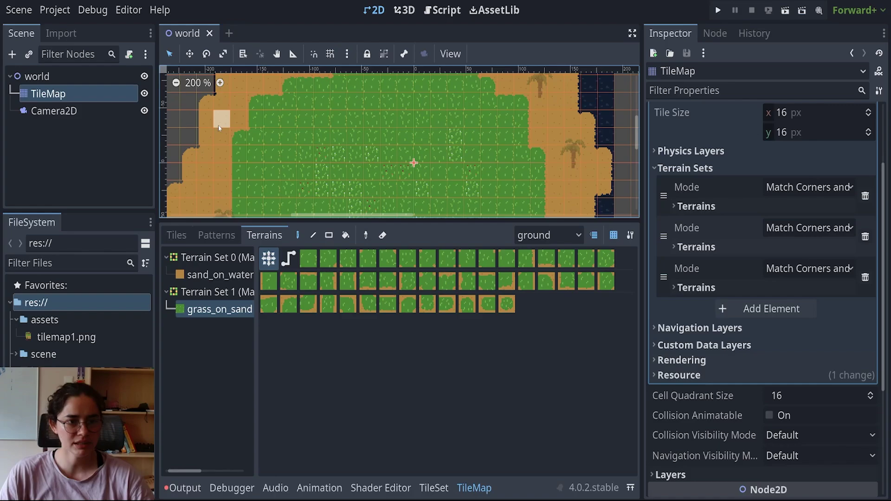
click(785, 11)
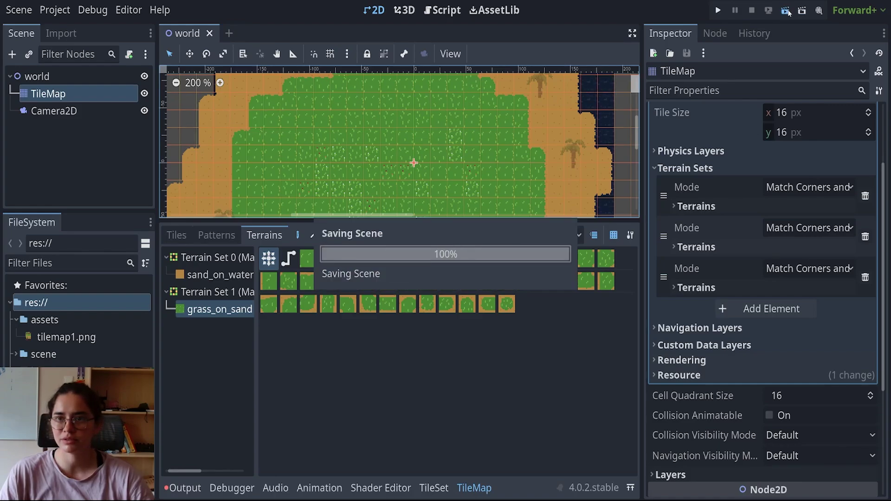
key(F8)
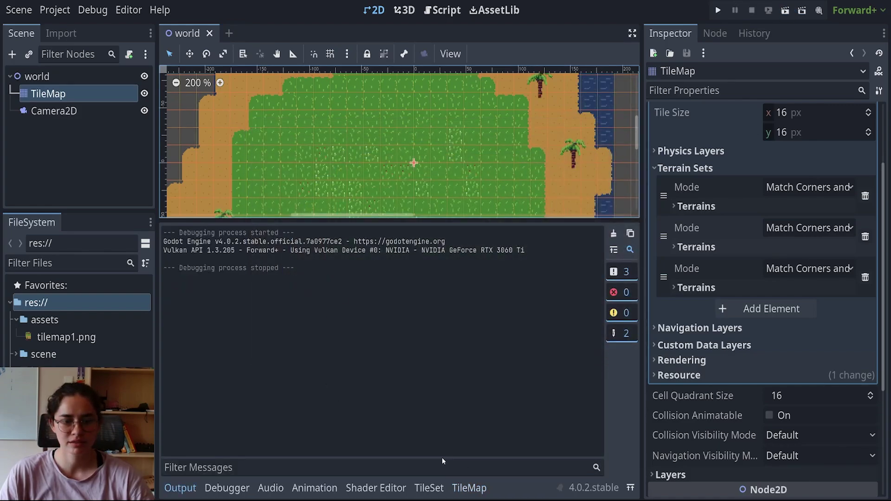
Choose the dirt_on_grass terrain for painting, with the ground layer as the target.
click(456, 488)
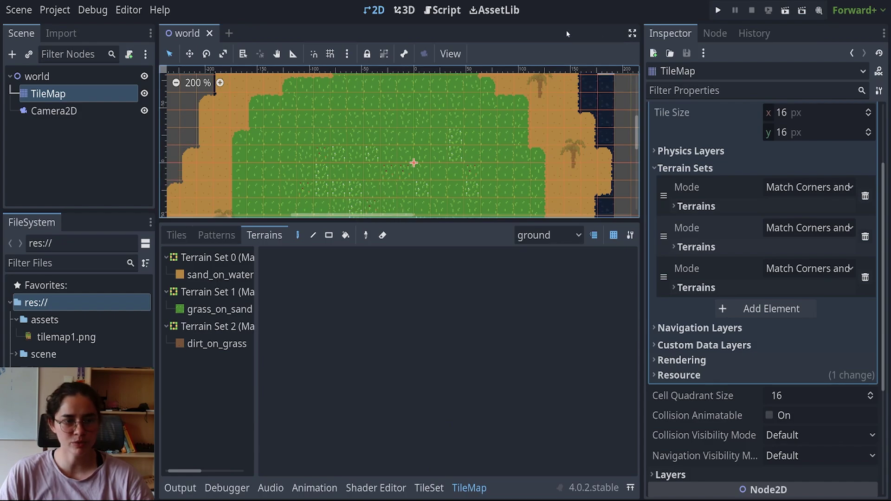
click(213, 345)
drag(371, 221, 391, 357)
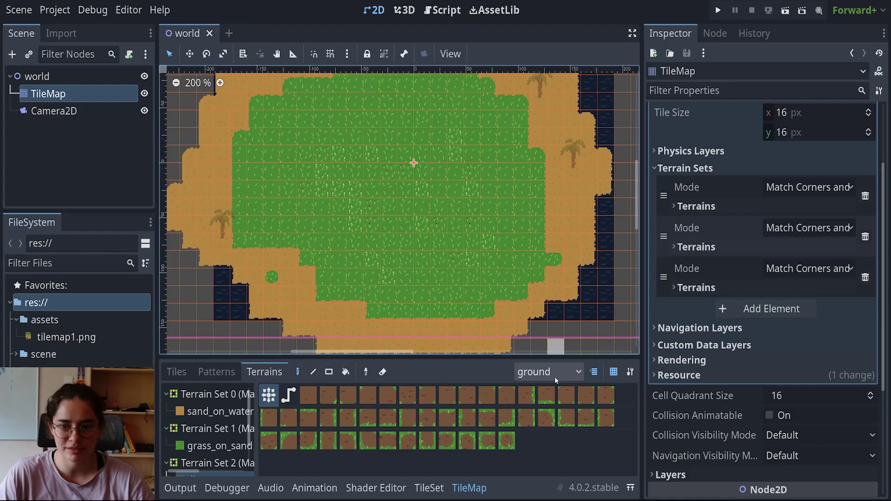
click(556, 375)
click(544, 426)
click(554, 378)
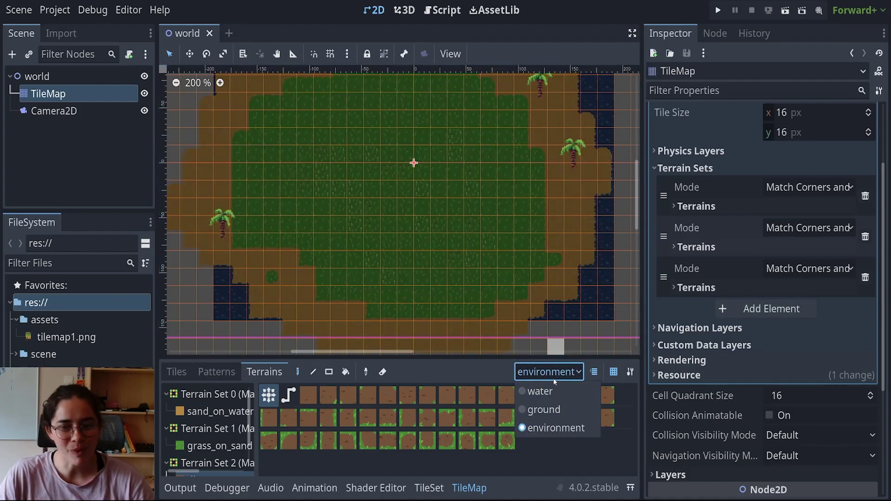
click(544, 408)
Paint several irregular dirt_on_grass paths across the island's grass, widening the central vertical strip.
mouse_move(487, 225)
mouse_down()
mouse_move(426, 261)
mouse_move(456, 227)
mouse_up()
mouse_move(422, 191)
mouse_down()
mouse_move(397, 188)
mouse_move(402, 125)
mouse_up()
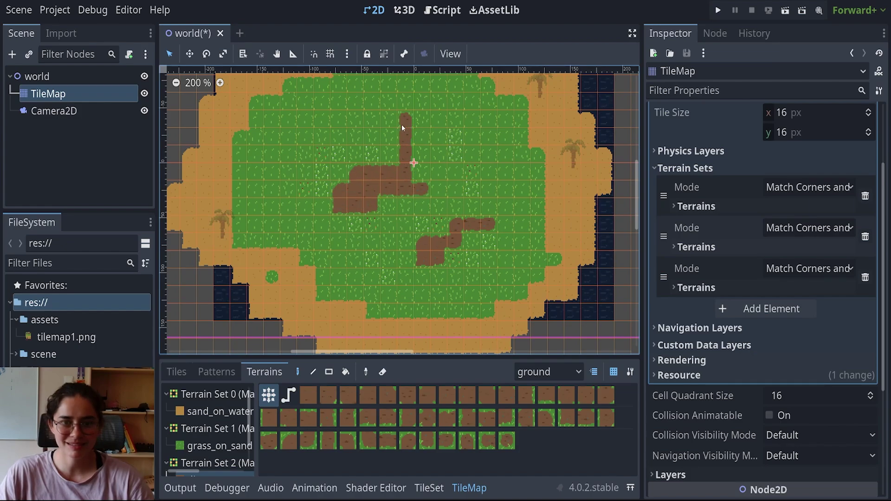
click(312, 156)
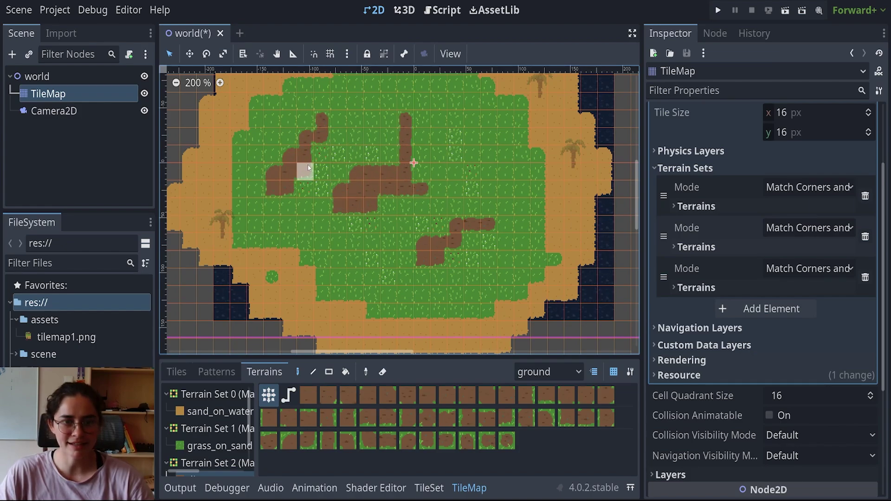
middle_drag(473, 242, 441, 293)
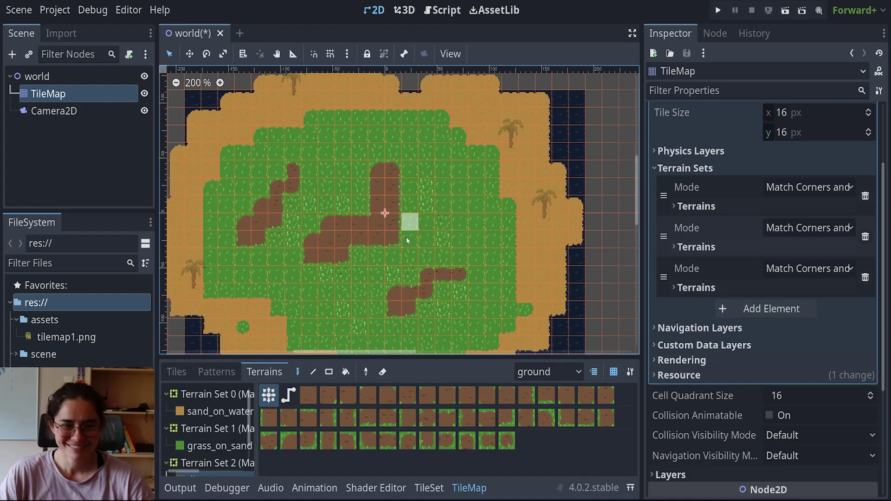
Examine the painted dirt paths up close and against the whole island.
scroll(329, 299, up, 3)
scroll(339, 296, up, 1)
mouse_move(389, 310)
middle_down()
mouse_move(462, 324)
mouse_move(415, 302)
mouse_move(343, 305)
middle_up()
scroll(446, 318, down, 5)
middle_drag(267, 289, 409, 312)
scroll(445, 312, up, 4)
mouse_move(493, 304)
middle_down()
mouse_move(383, 312)
mouse_move(395, 313)
middle_up()
scroll(418, 312, down, 4)
scroll(395, 313, down, 3)
middle_drag(401, 282, 439, 226)
scroll(431, 269, down, 1)
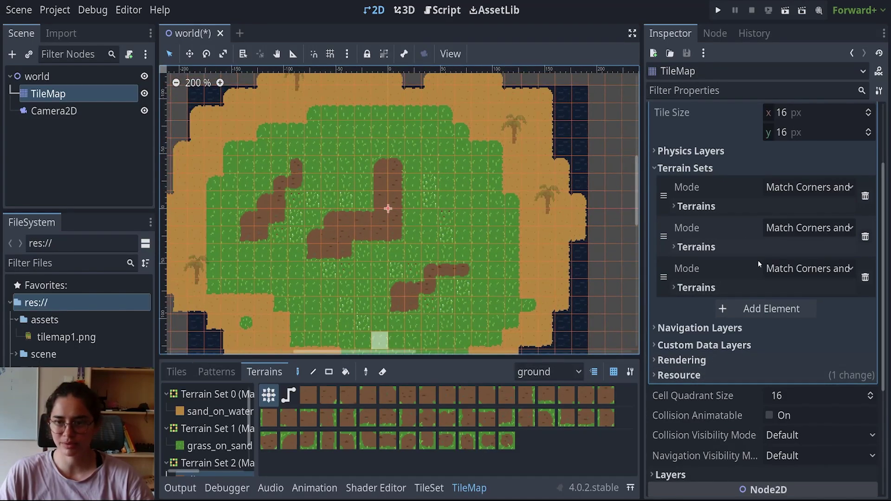
Add a fourth terrain set to the tile set and give it a terrain named cliffs.
click(771, 309)
click(778, 330)
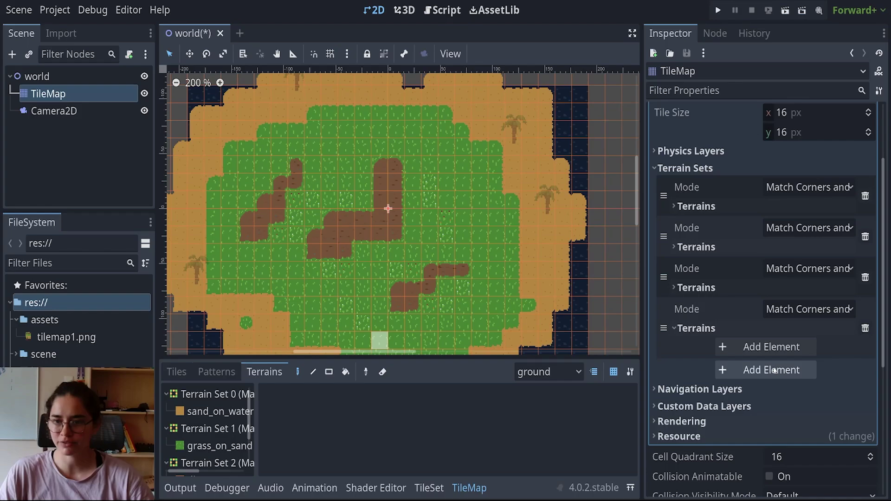
click(807, 348)
click(828, 346)
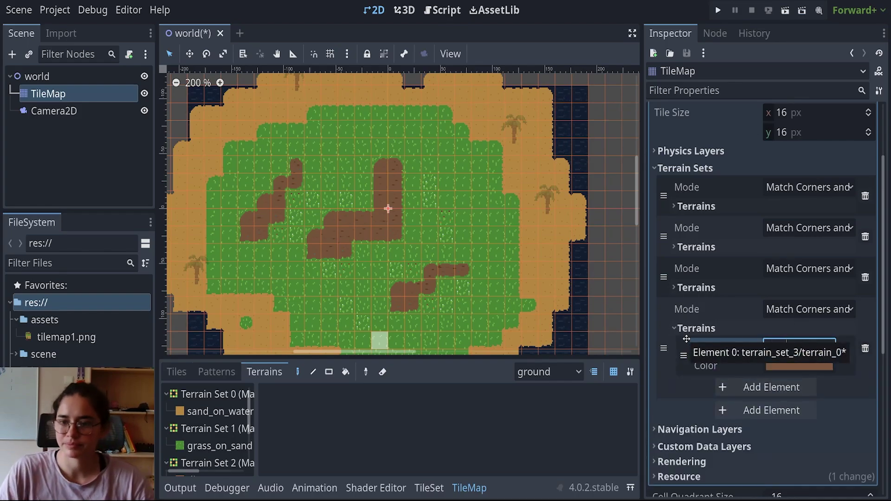
text(cliffs)
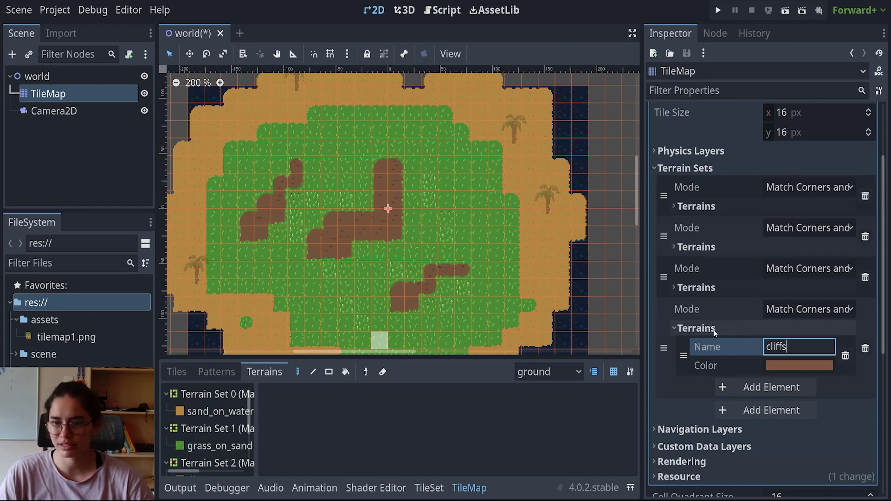
Set the cliffs terrain's color to bright red (ff1d0e) and collapse the terrain sets.
click(788, 364)
click(809, 99)
drag(816, 86, 819, 28)
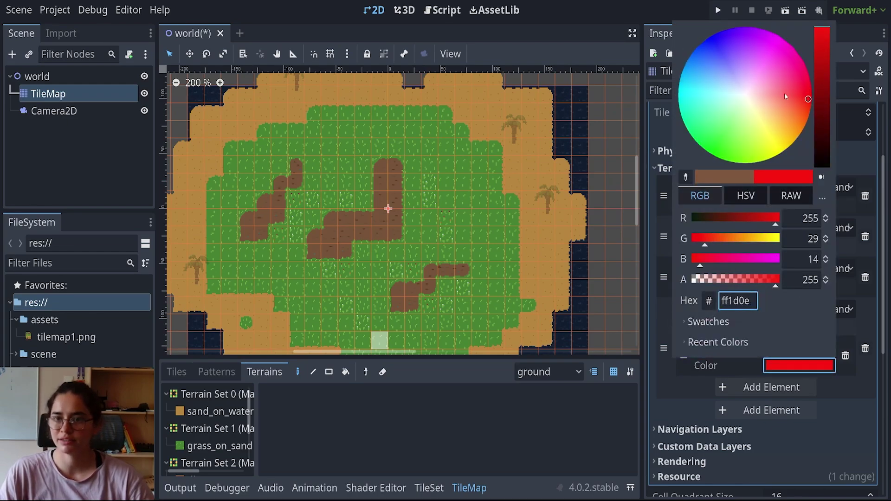
click(664, 169)
click(664, 169)
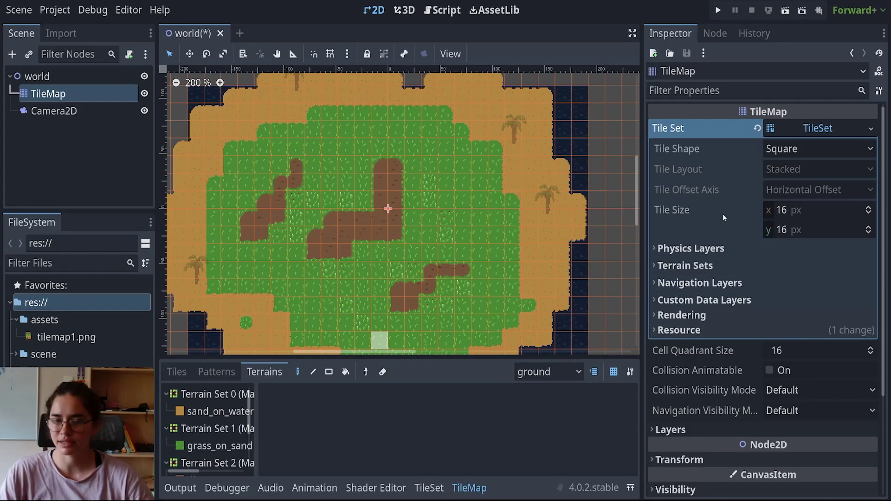
Add a new TileMap layer after environment and name it cliffs.
scroll(697, 279, down, 3)
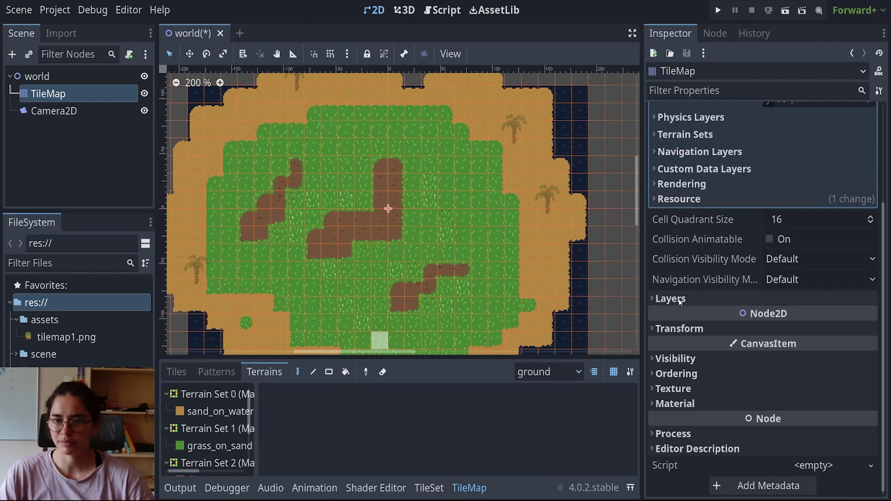
click(724, 294)
scroll(752, 372, down, 4)
scroll(751, 376, down, 3)
click(766, 378)
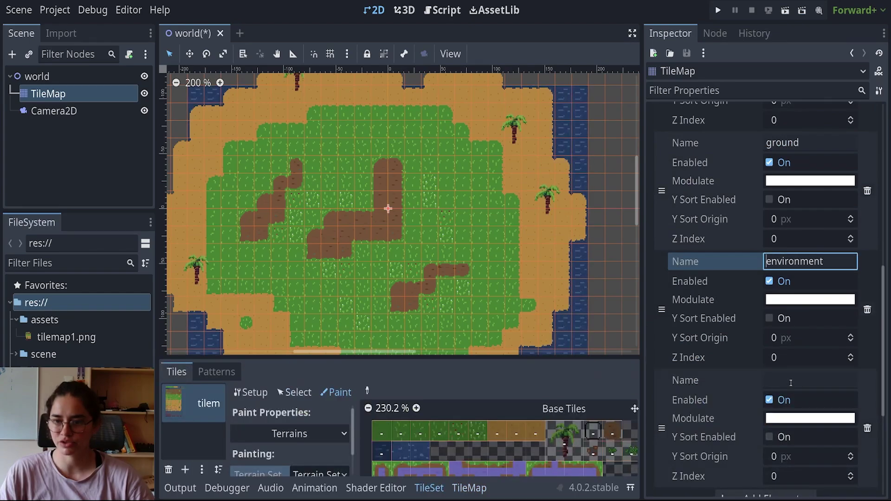
click(791, 381)
text(cliffs)
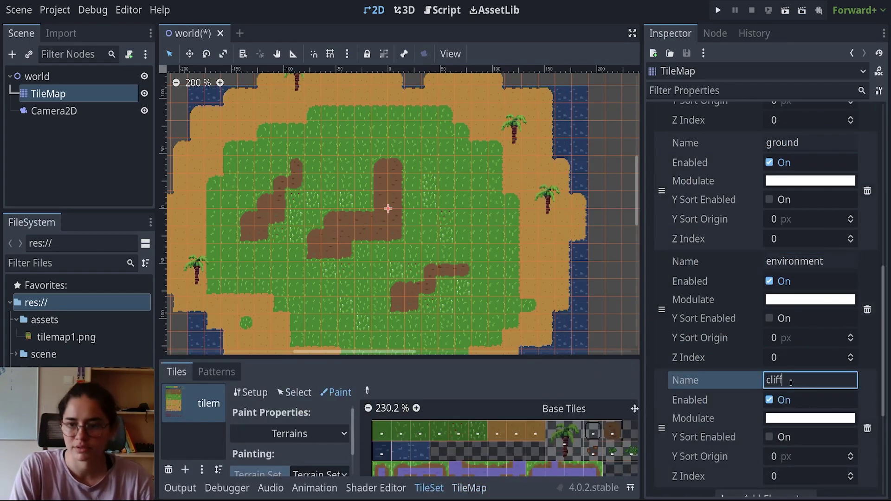
key(Return)
Set up the tile set's painting for Terrain Set 3 with the cliffs terrain.
drag(455, 357, 450, 133)
click(303, 208)
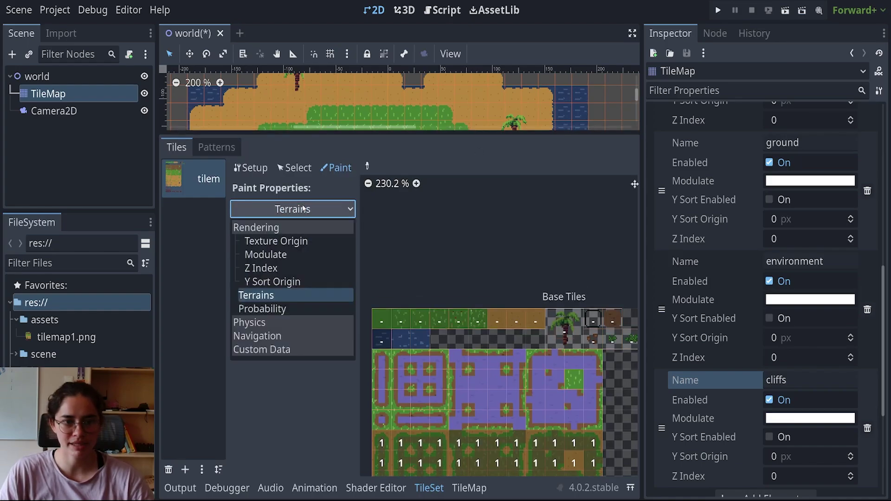
click(299, 209)
click(319, 251)
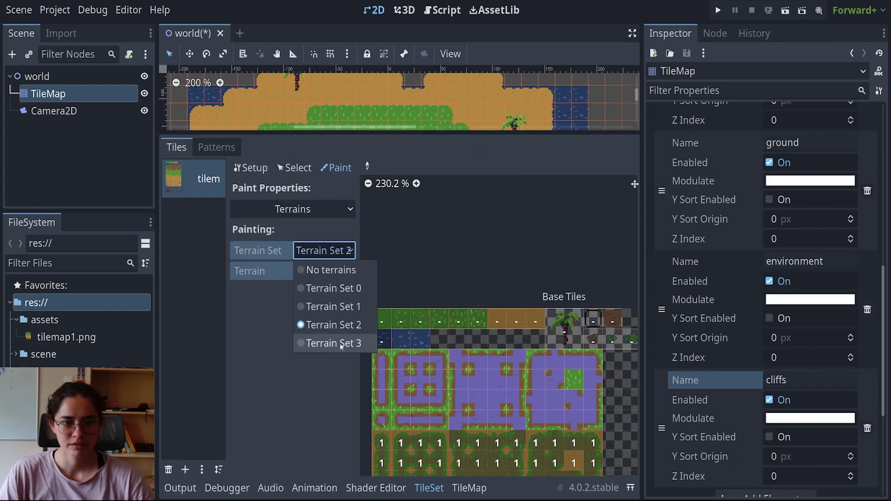
click(340, 342)
click(323, 272)
click(321, 308)
Assign the cliff tiles to Terrain Set 3 and paint the cliffs bits down the block's first column.
scroll(495, 404, down, 8)
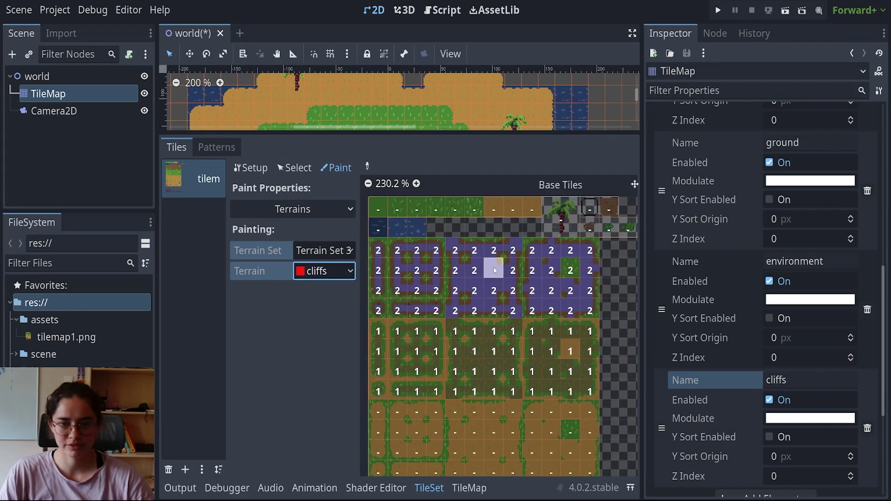
mouse_move(385, 297)
mouse_down()
mouse_move(592, 294)
mouse_move(584, 358)
mouse_move(378, 336)
mouse_move(545, 314)
mouse_move(566, 338)
mouse_move(375, 335)
mouse_up()
scroll(394, 332, up, 4)
drag(389, 272, 389, 312)
ctrl+scroll(392, 329, up, 2)
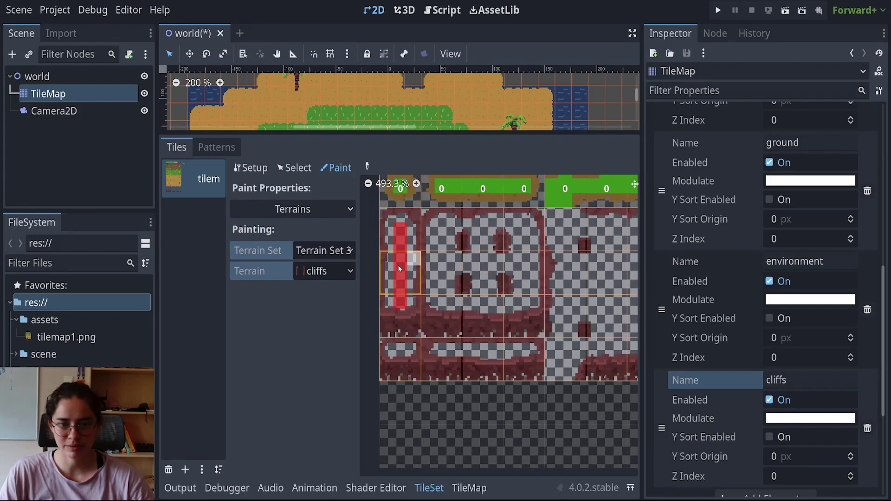
click(401, 315)
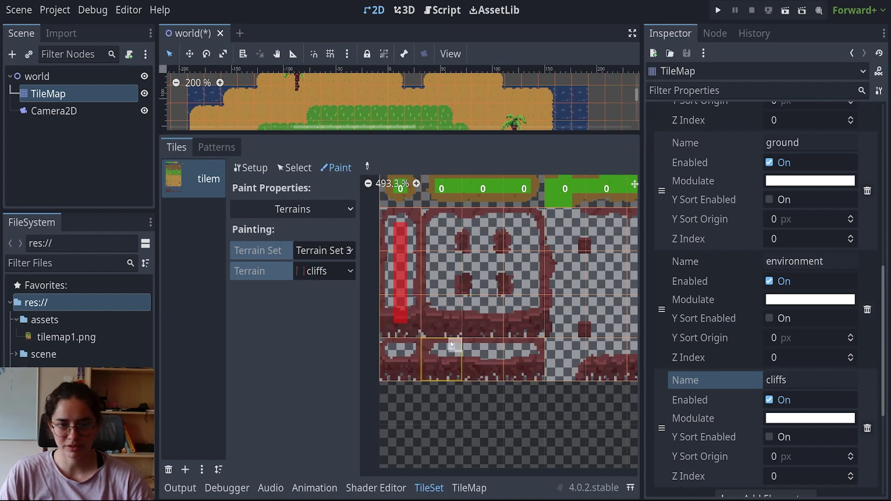
Paint a closed ring of cliffs terrain bits around the three-by-three cliff tile block and clear the stray bits.
ctrl+scroll(403, 329, up, 2)
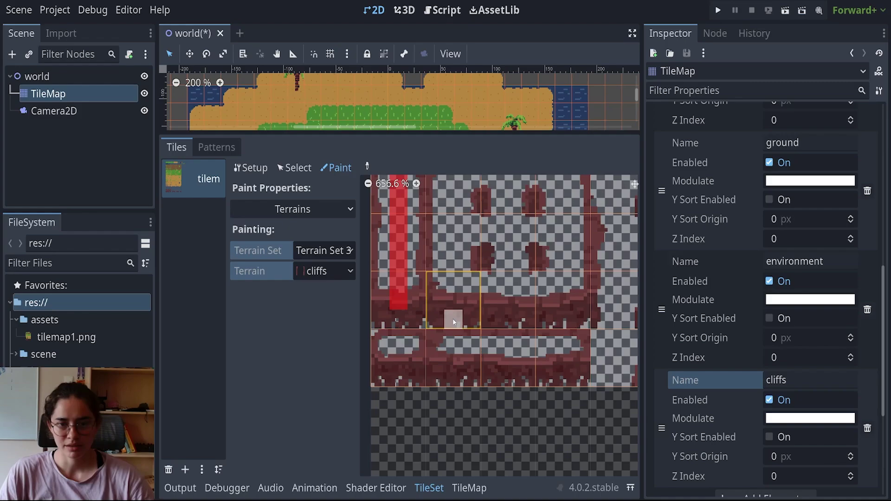
drag(450, 302, 572, 296)
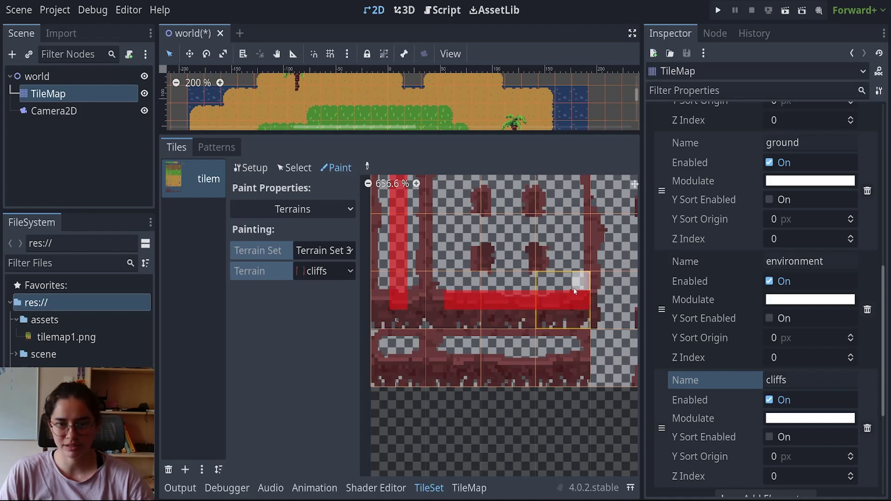
ctrl+scroll(547, 306, down, 1)
ctrl+scroll(547, 307, down, 1)
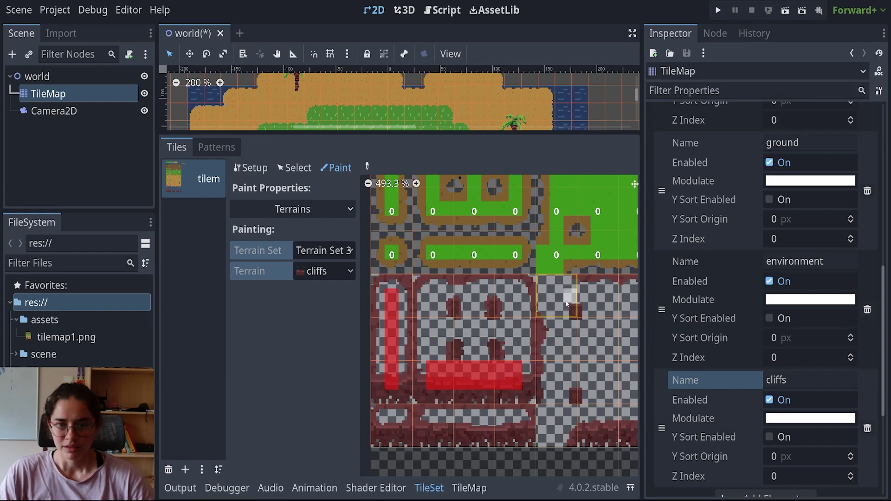
ctrl+scroll(522, 385, down, 1)
drag(514, 385, 508, 314)
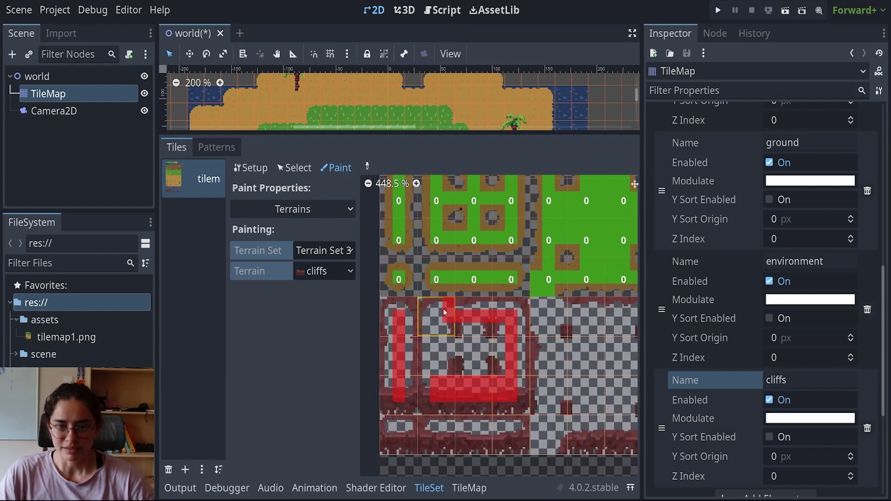
drag(437, 314, 438, 329)
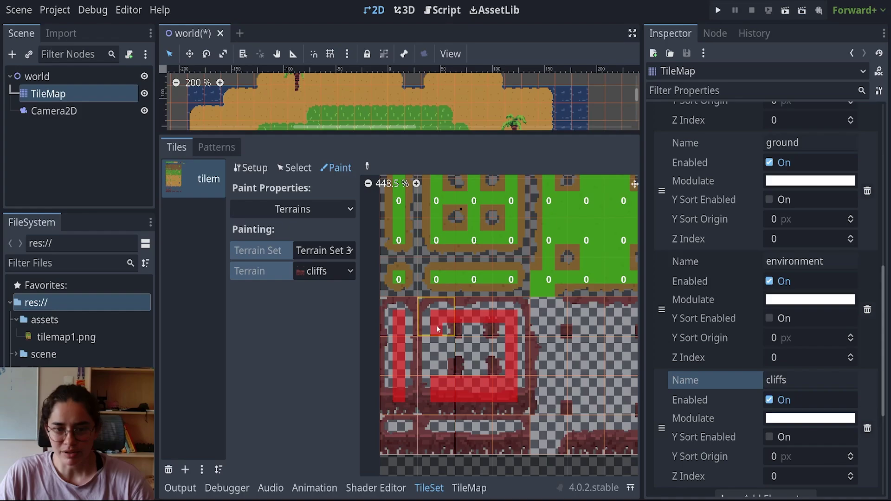
mouse_move(461, 383)
right_down()
mouse_move(495, 380)
mouse_move(455, 379)
right_up()
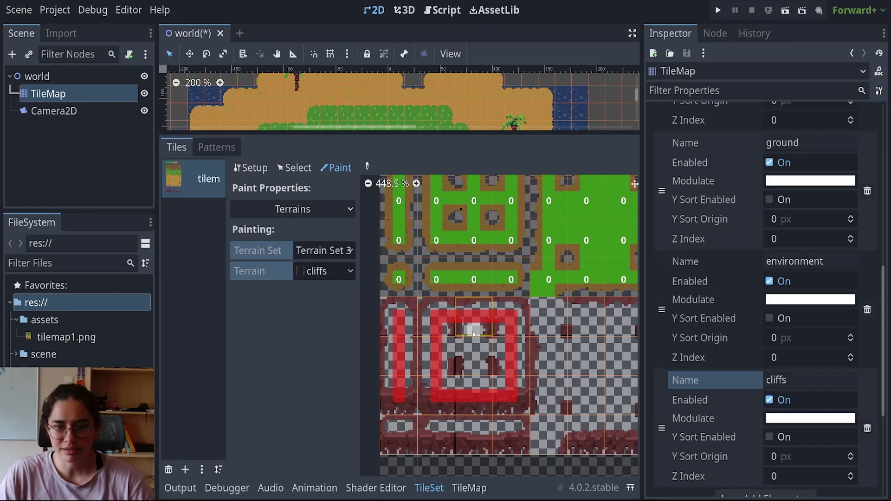
Paint a cross of cliffs bits through the inside of the three-by-three block, leaving its four inner corners empty.
drag(474, 325, 475, 391)
drag(448, 353, 497, 357)
mouse_move(486, 356)
right_down()
mouse_move(482, 345)
mouse_move(459, 344)
right_up()
click(486, 359)
scroll(525, 390, down, 3)
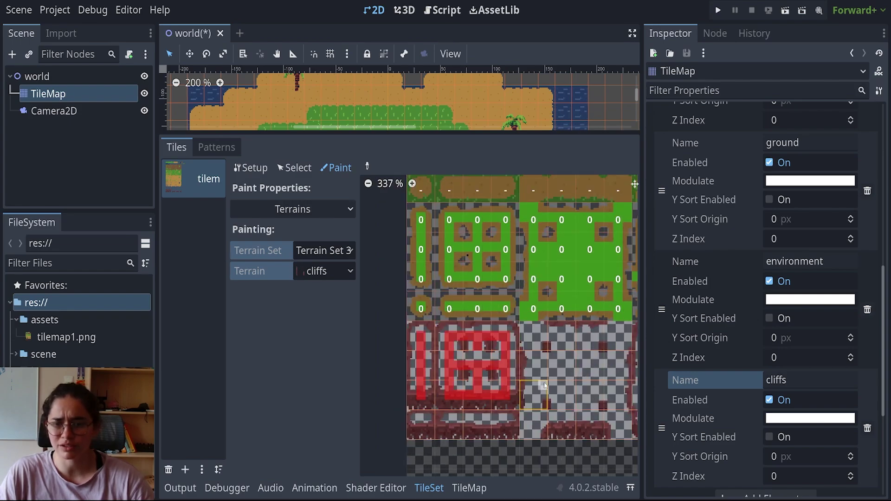
Paint the centre bit of the single cliff tile and a horizontal strip across the three tiles beside it.
middle_drag(542, 387, 469, 376)
scroll(466, 380, up, 1)
middle_drag(389, 423, 464, 373)
click(427, 366)
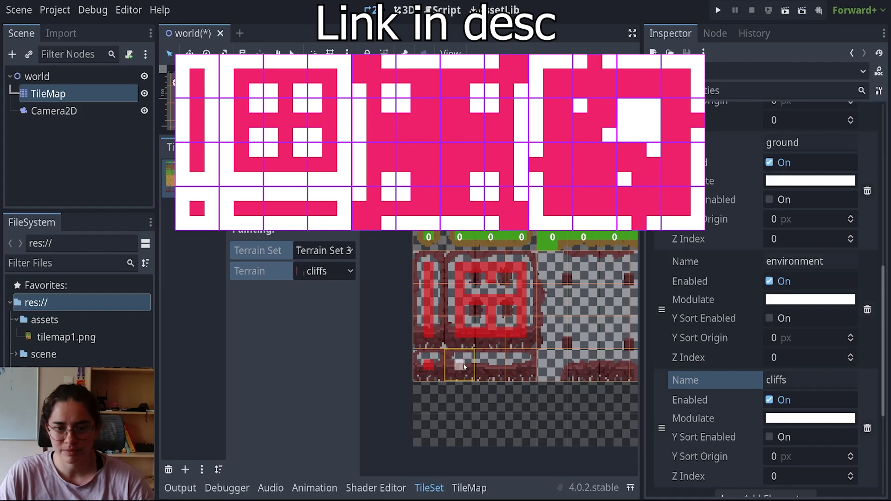
drag(464, 364, 521, 365)
Paint the outward-reaching cliffs bits at the outer corners of the middle four-by-four cliff block.
middle_drag(539, 363, 439, 385)
mouse_move(453, 281)
mouse_down()
mouse_move(445, 286)
mouse_move(453, 291)
mouse_up()
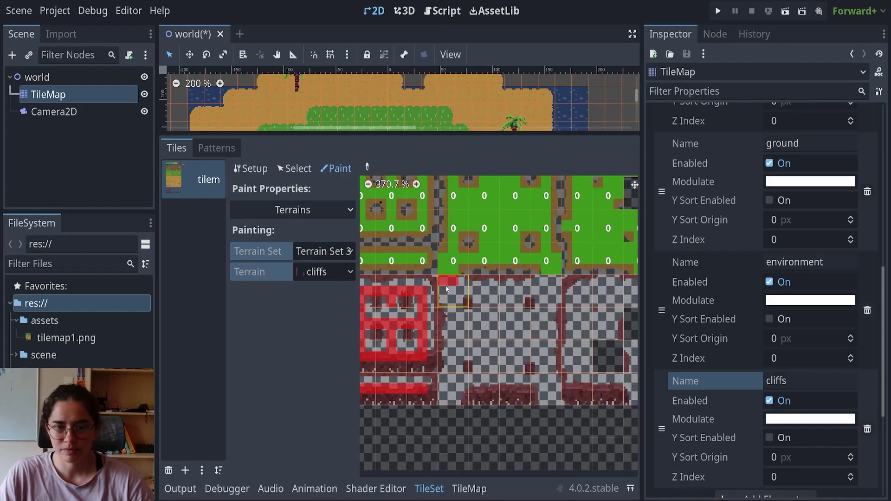
drag(547, 280, 548, 291)
drag(546, 400, 546, 389)
drag(443, 389, 454, 400)
Fill the rest of the middle four-by-four block with cliffs bits, leaving the four inner corner notches empty.
drag(454, 390, 453, 302)
mouse_move(443, 367)
mouse_down()
mouse_move(446, 314)
mouse_move(546, 291)
mouse_up()
key(ctrl+z)
drag(546, 291, 546, 389)
drag(547, 389, 460, 389)
mouse_move(482, 355)
mouse_down()
mouse_move(539, 353)
mouse_move(463, 348)
mouse_up()
middle_drag(582, 340, 542, 359)
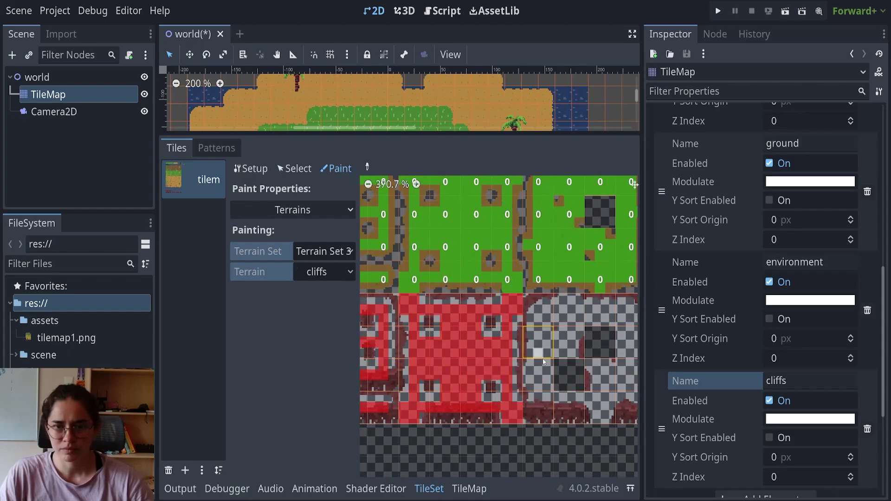
middle_drag(542, 359, 535, 358)
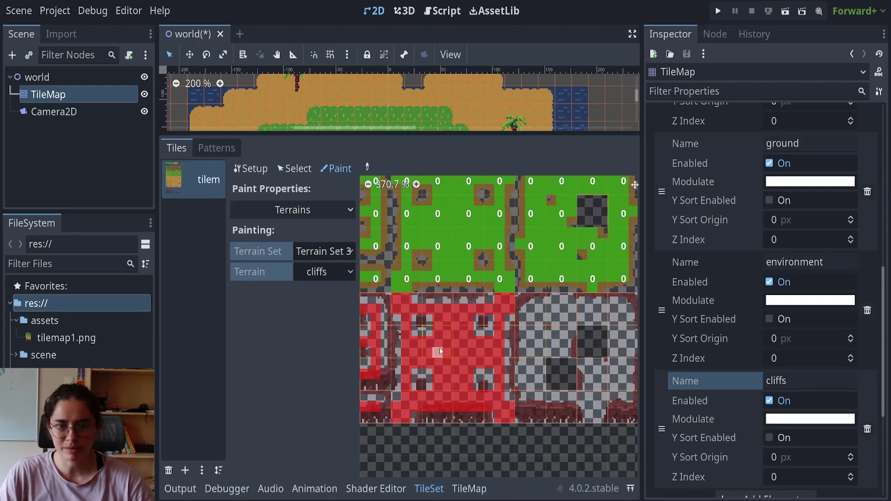
Paint the cliffs bits of the last four-by-four block according to the bitmask template, skipping its two empty tiles.
middle_drag(464, 377, 480, 397)
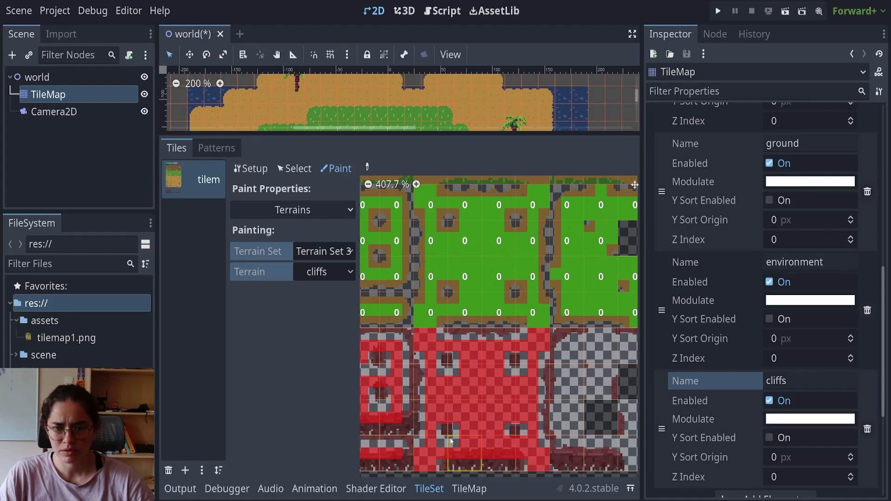
scroll(538, 417, down, 1)
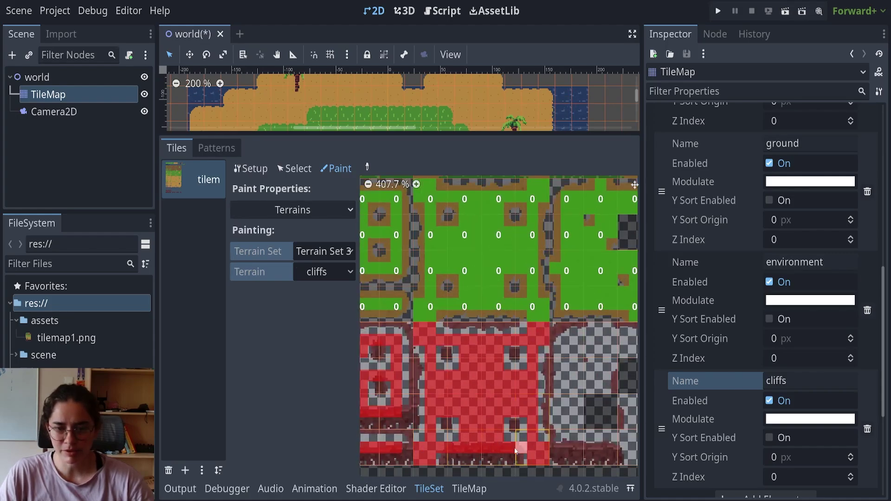
scroll(563, 411, right, 1)
ctrl+scroll(533, 386, down, 3)
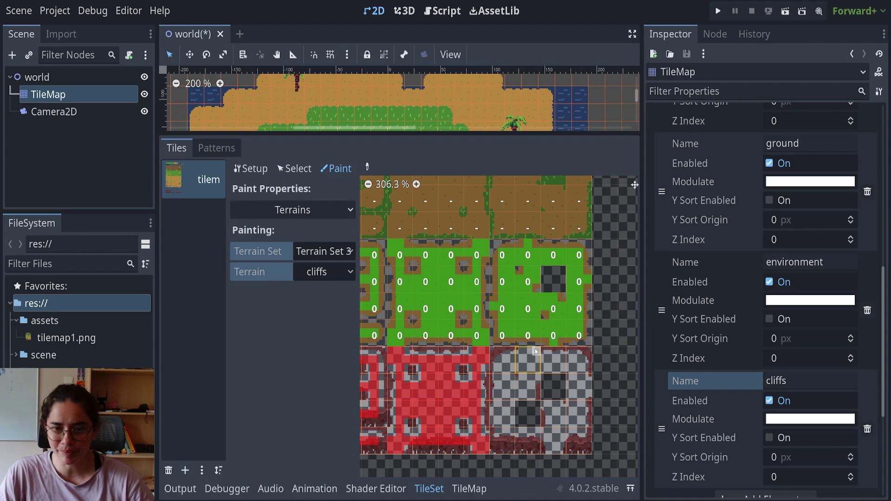
mouse_move(505, 361)
mouse_down()
mouse_move(577, 363)
mouse_move(578, 422)
mouse_move(505, 437)
mouse_move(502, 409)
mouse_move(527, 383)
mouse_move(570, 424)
mouse_up()
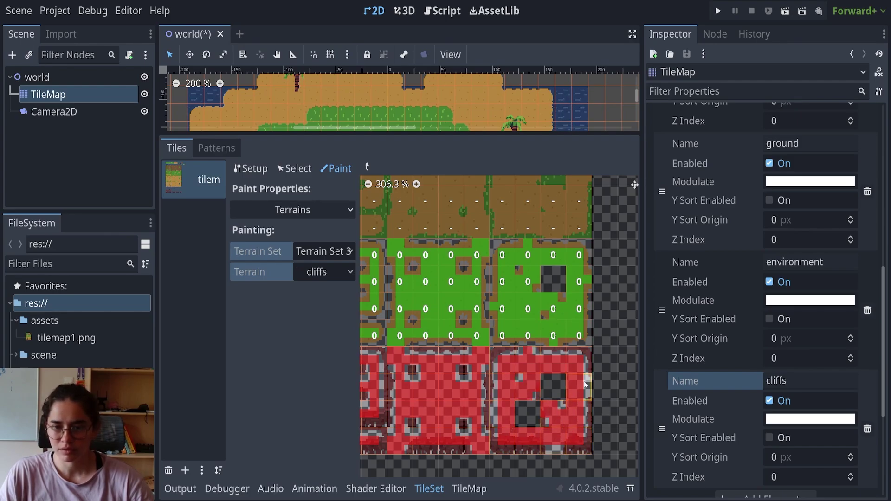
Review the cliffs terrain bits across all cliff tiles against the other terrains in the tile set.
scroll(572, 422, down, 3)
scroll(576, 420, down, 1)
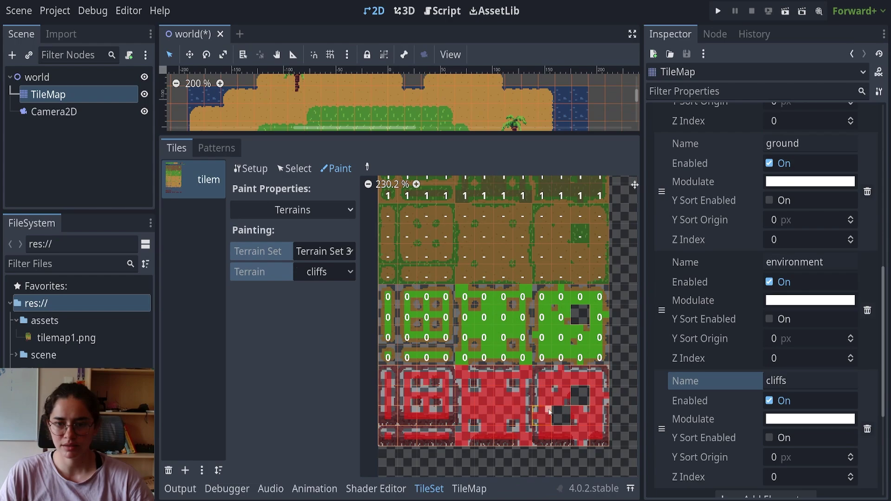
middle_drag(482, 420, 516, 415)
scroll(497, 426, up, 2)
scroll(535, 425, down, 2)
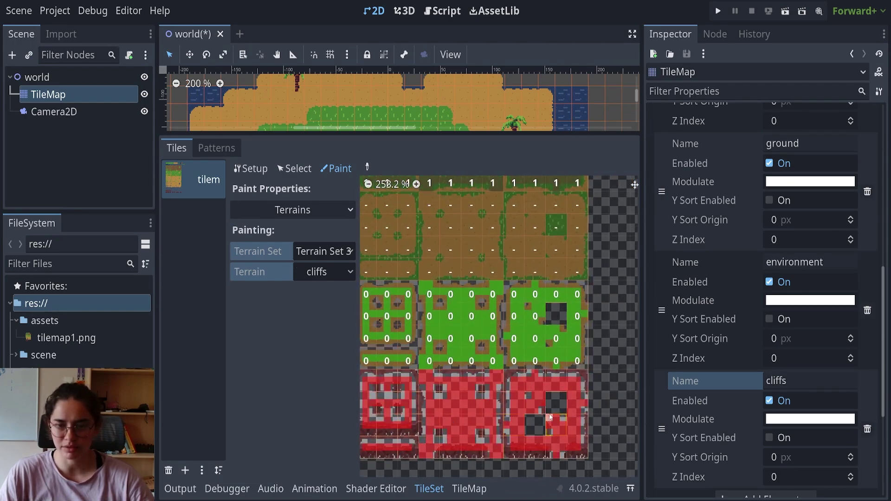
middle_drag(506, 364, 497, 372)
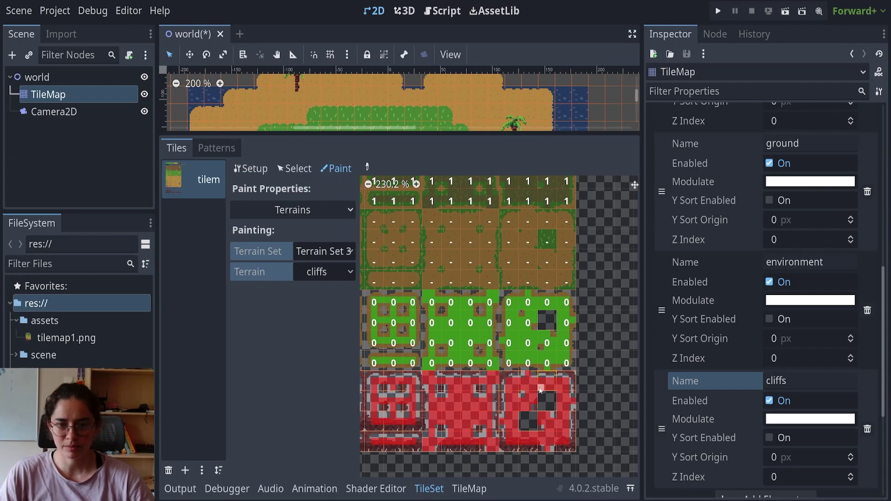
scroll(536, 390, down, 2)
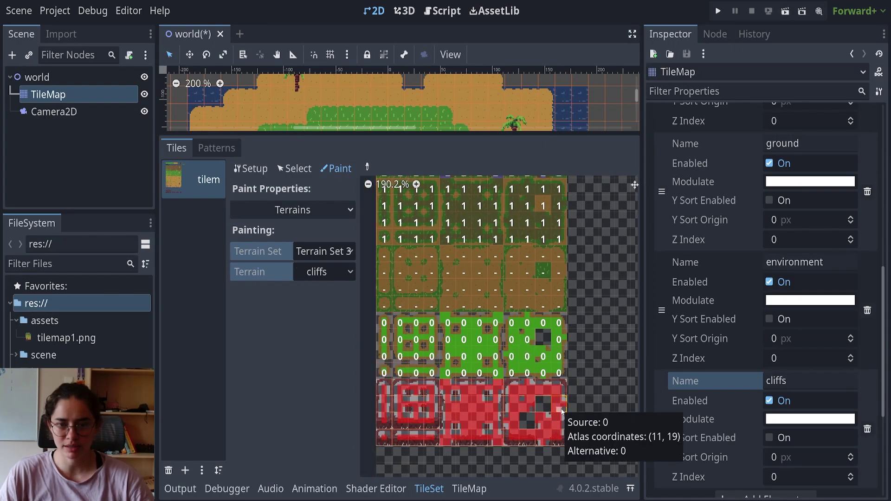
middle_drag(510, 427, 532, 436)
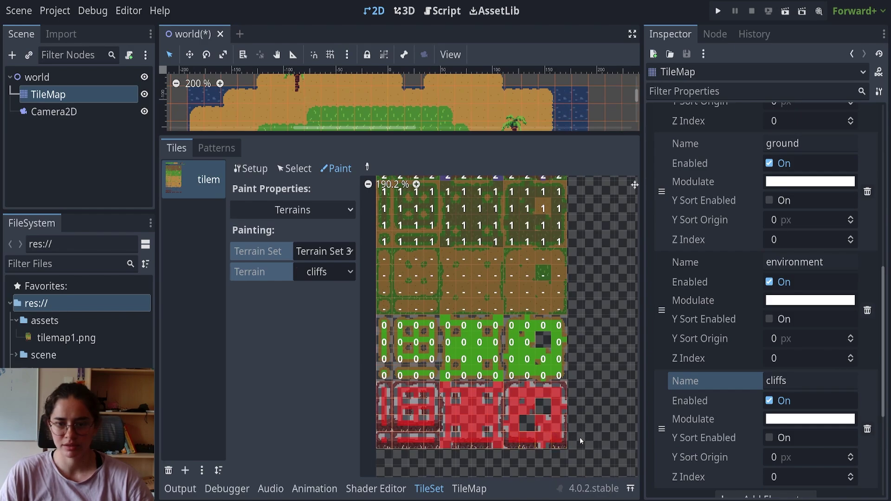
Return to painting the map with more room for the viewport, choosing the cliffs layer and the cliffs terrain.
click(469, 488)
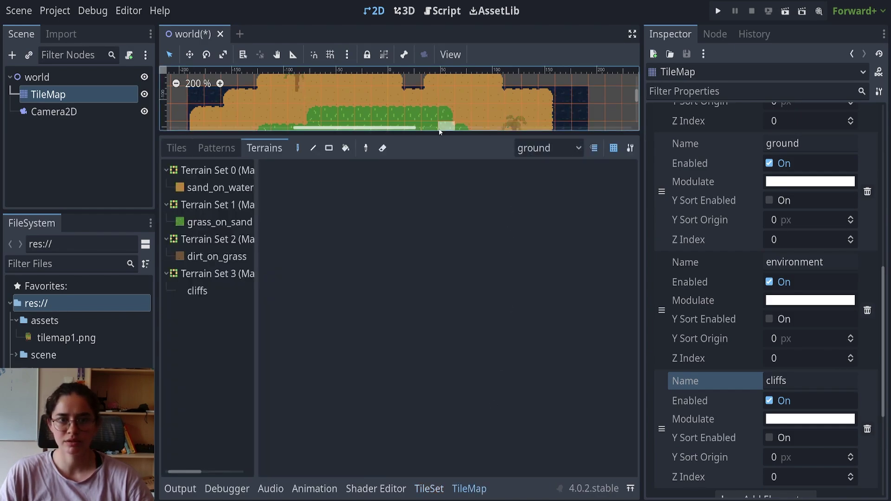
drag(431, 135, 432, 321)
click(548, 327)
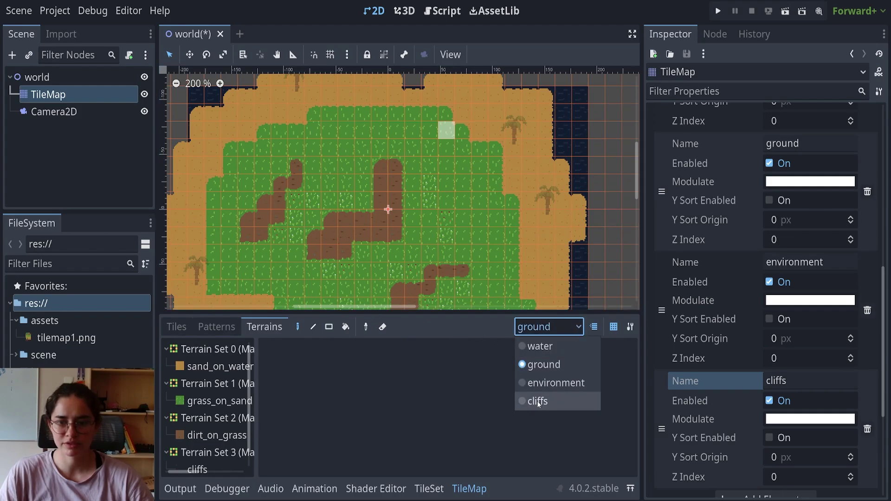
click(533, 400)
scroll(234, 390, down, 1)
click(198, 456)
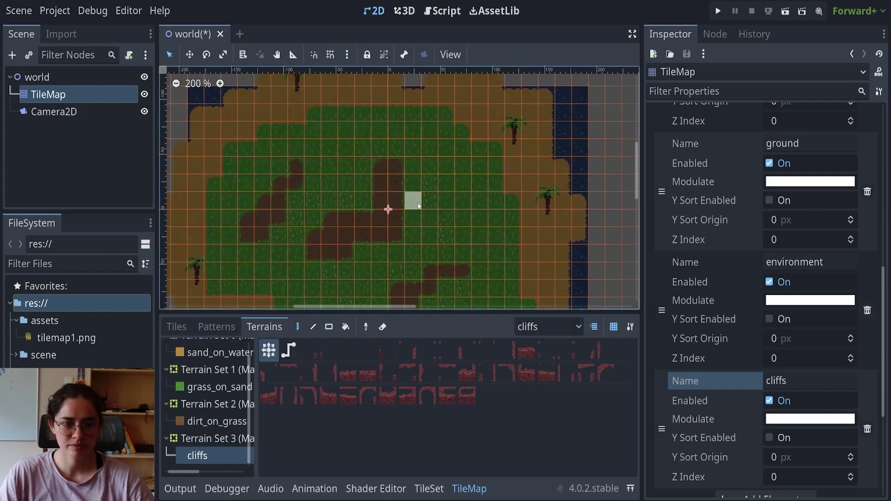
Paint several separate cliff formations on the island's grass with the cliffs terrain, undoing the stroke beside the upper-left dirt path.
drag(451, 199, 465, 231)
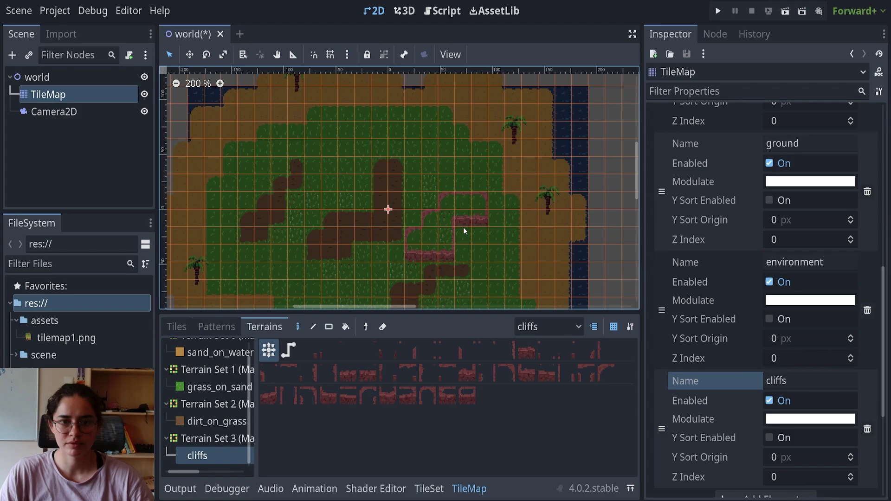
scroll(397, 252, up, 2)
middle_drag(402, 248, 473, 190)
mouse_move(411, 234)
mouse_down()
mouse_move(397, 248)
mouse_move(370, 244)
mouse_move(391, 233)
mouse_up()
middle_drag(409, 80, 431, 134)
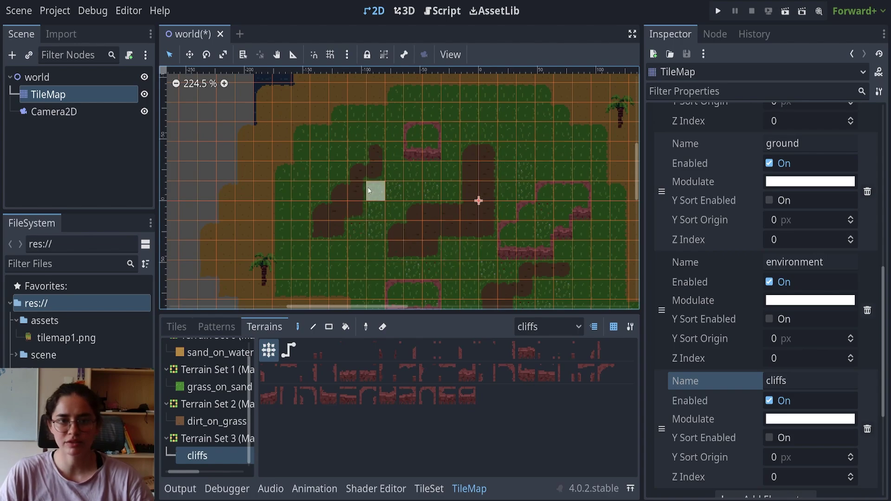
drag(371, 189, 373, 208)
key(ctrl+z)
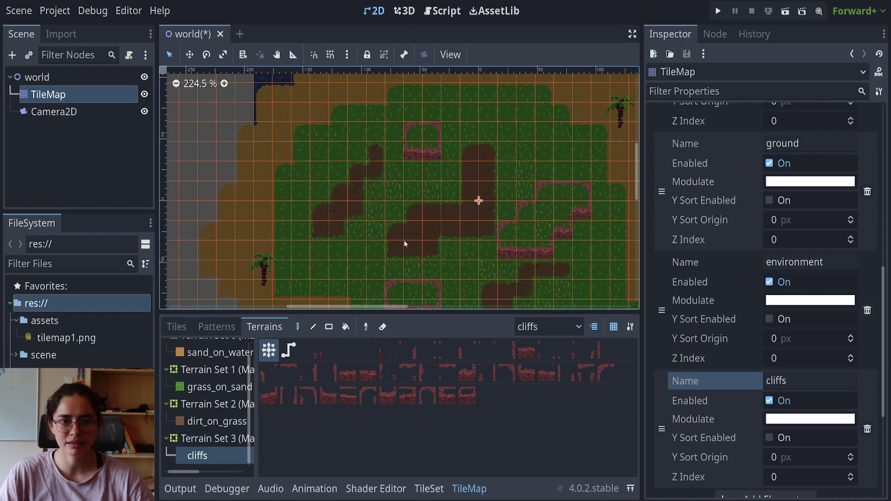
Run the project to examine the cliffs in the game view, and close the game window.
scroll(449, 220, down, 2)
middle_drag(485, 288, 431, 207)
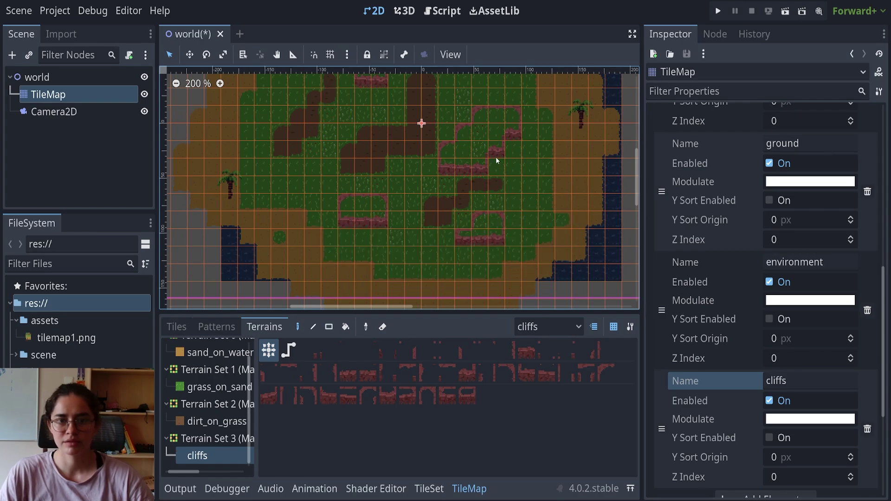
middle_drag(496, 157, 501, 209)
key(F5)
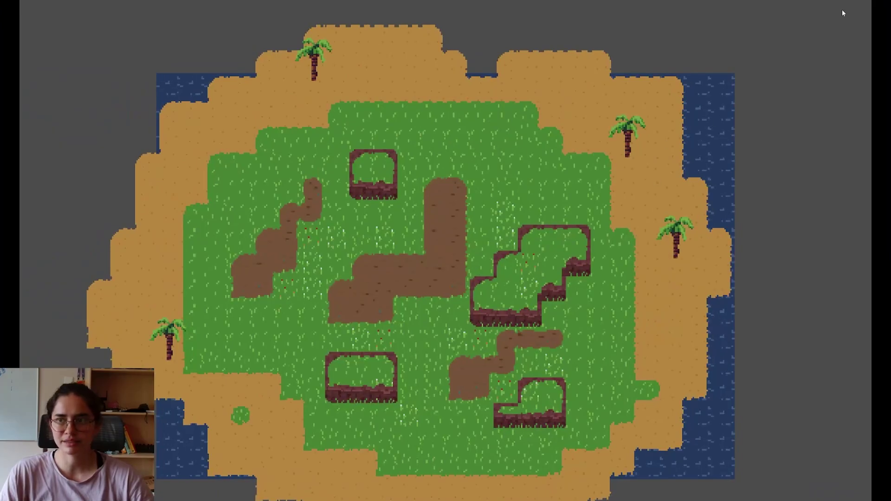
click(880, 2)
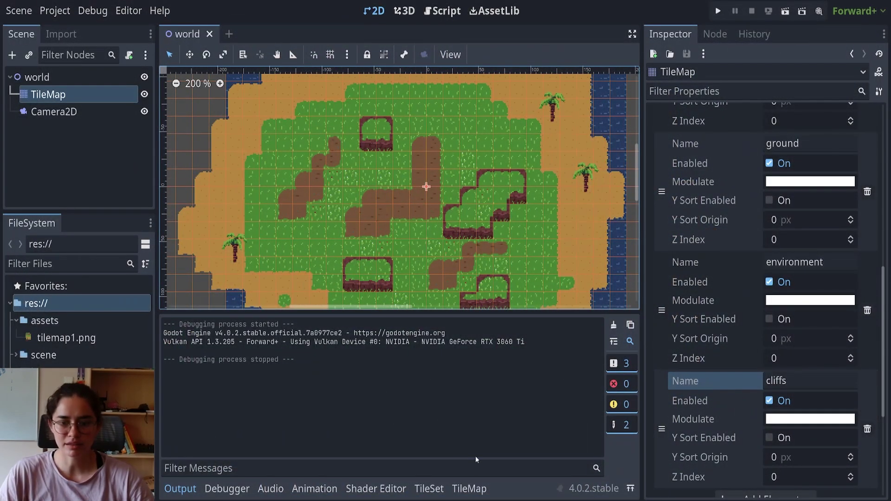
Fill a large rectangle extending beyond the camera frame around the island with the water tile on the water layer.
click(469, 489)
click(527, 329)
click(531, 346)
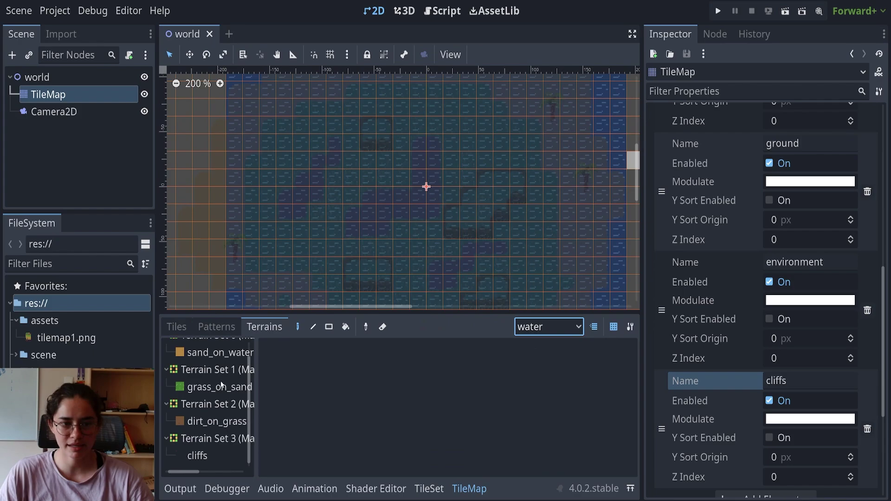
click(177, 327)
click(341, 419)
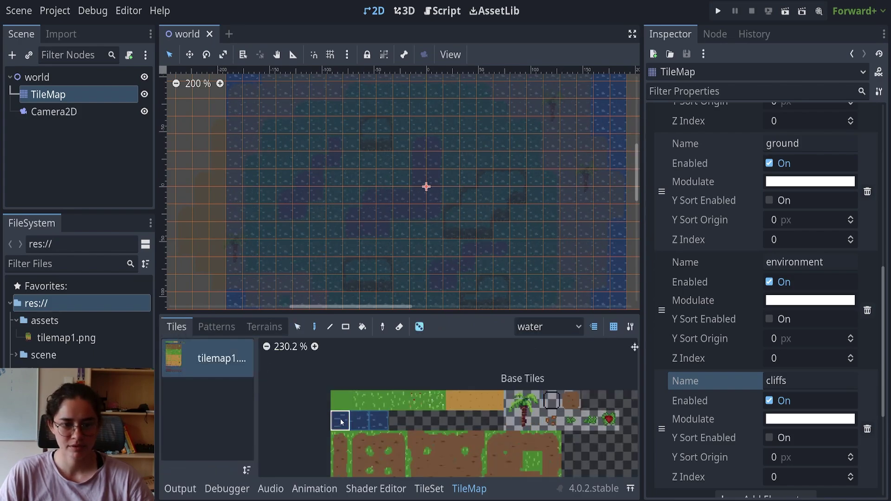
scroll(414, 250, down, 3)
scroll(414, 249, down, 3)
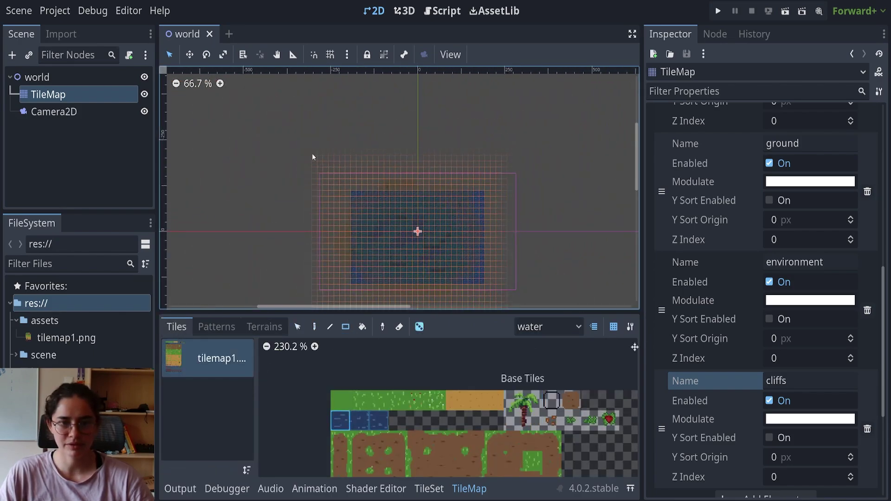
drag(304, 160, 538, 306)
scroll(436, 274, up, 3)
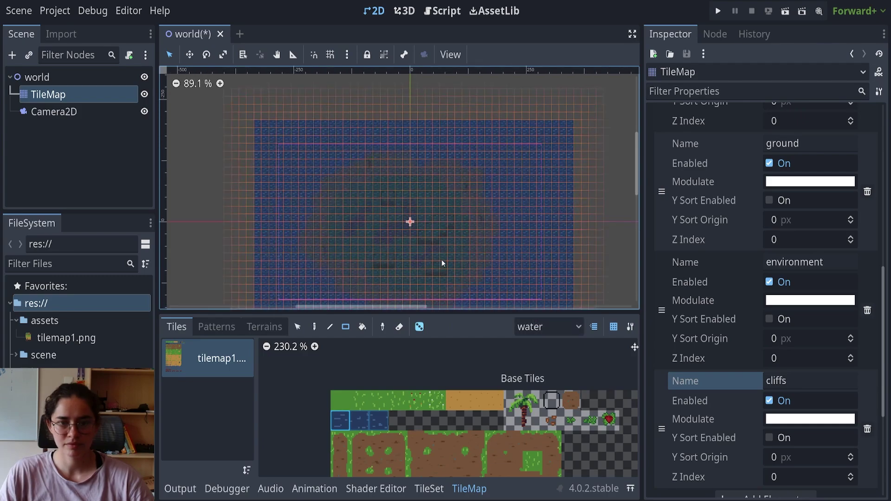
Run the project again to check the extended water around the island, and close the game window.
key(F5)
click(618, 124)
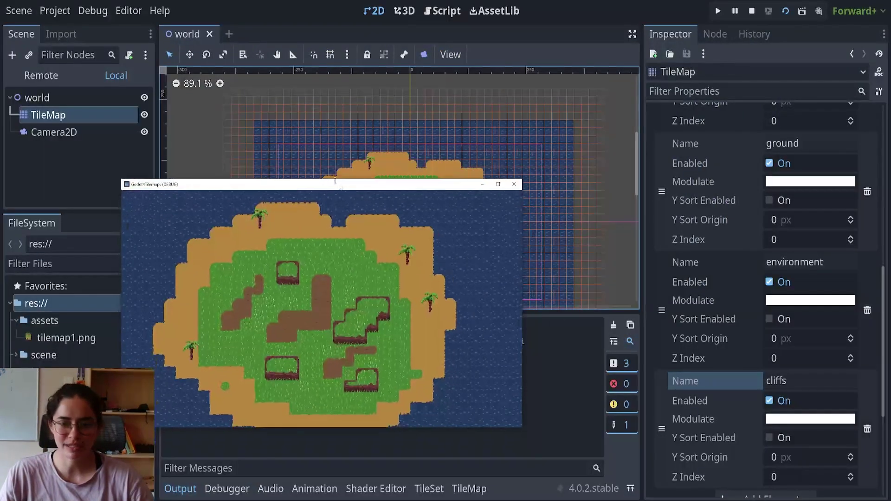
click(517, 186)
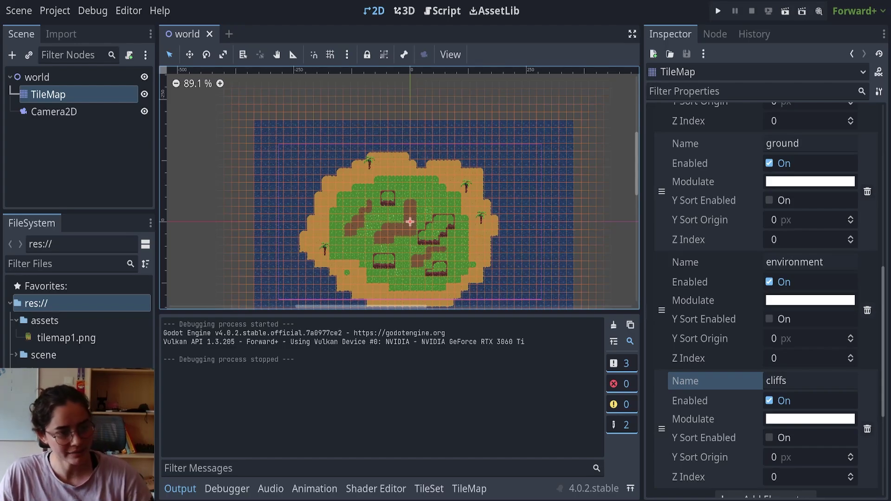
Set up individual tile painting for the TileMap on the cliffs layer.
scroll(432, 215, down, 2)
middle_drag(432, 215, 427, 159)
scroll(428, 159, up, 1)
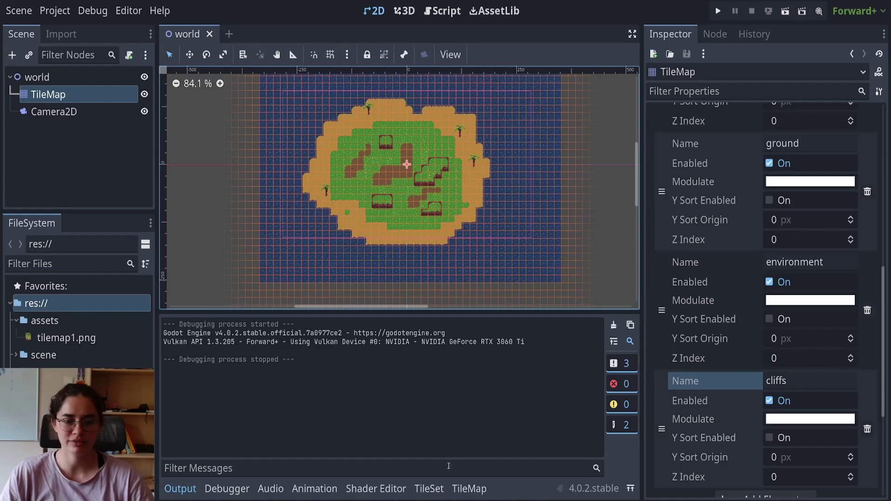
click(428, 489)
click(469, 489)
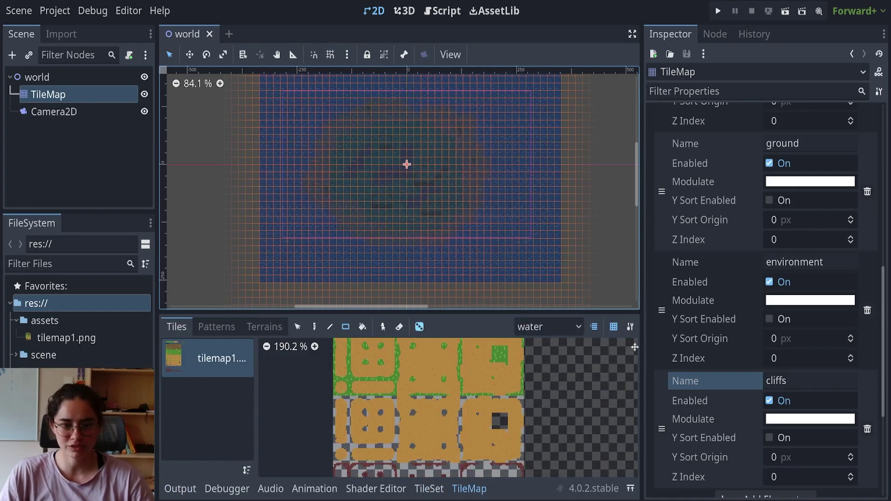
click(265, 327)
click(216, 327)
click(177, 328)
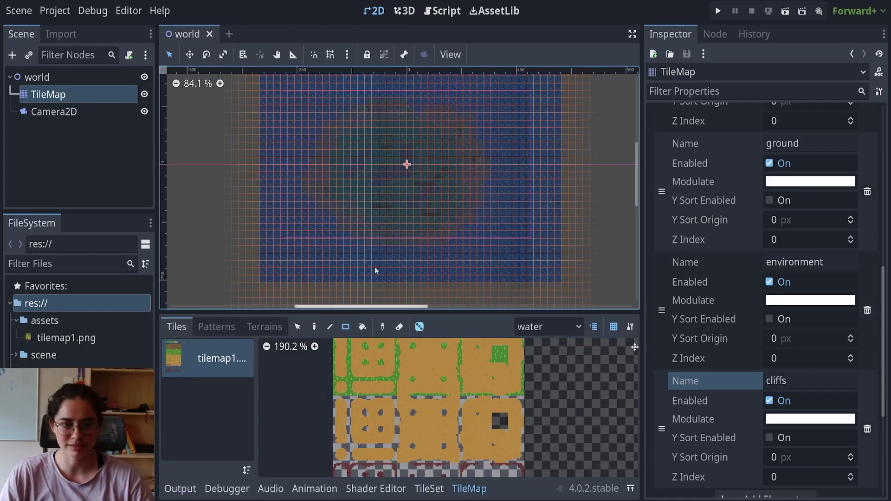
scroll(381, 213, up, 3)
scroll(402, 200, up, 1)
click(548, 327)
click(537, 400)
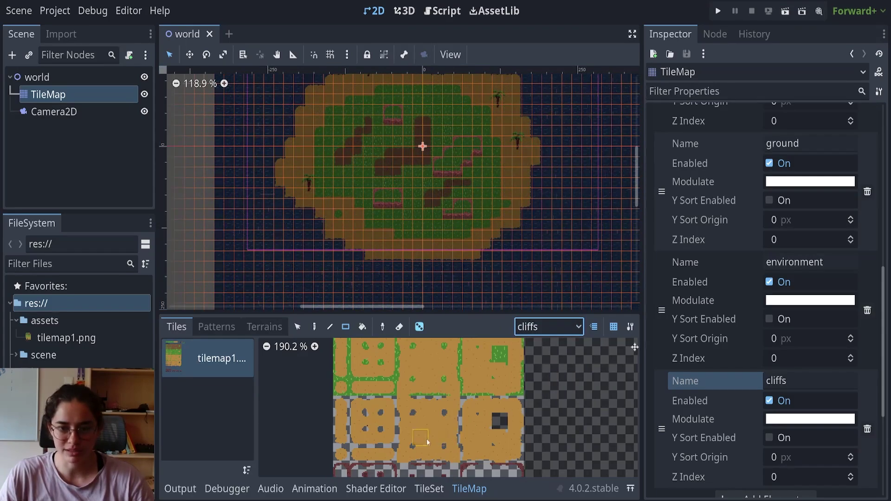
Place a bottom row of three individual cliff tiles on the grass near the island's southern shore.
scroll(423, 236, up, 11)
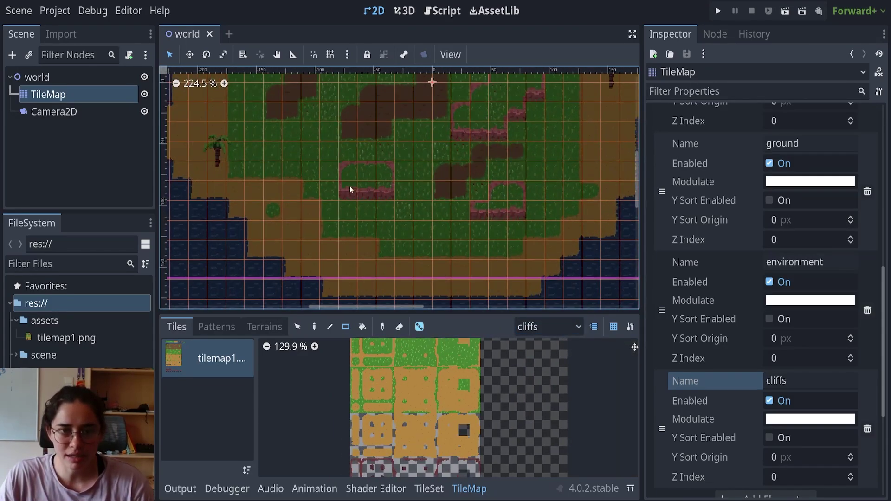
ctrl+scroll(446, 201, down, 2)
scroll(408, 429, up, 2)
scroll(408, 429, down, 4)
scroll(408, 432, up, 8)
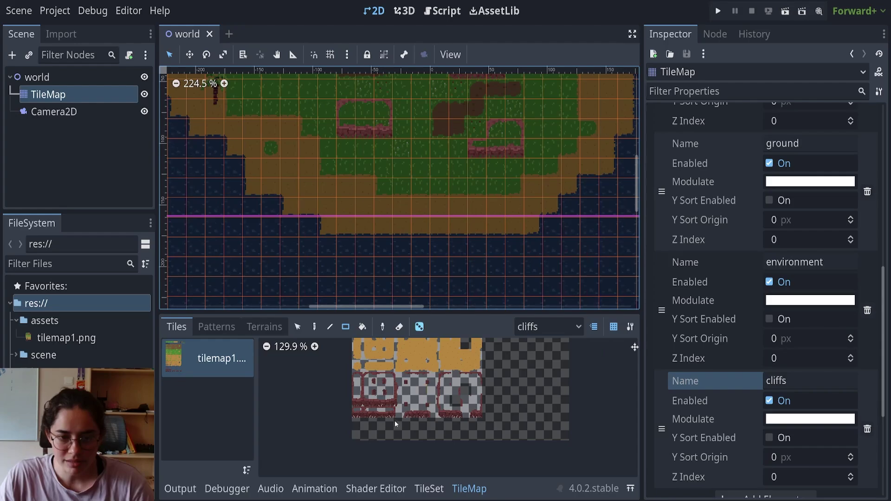
middle_drag(407, 432, 412, 458)
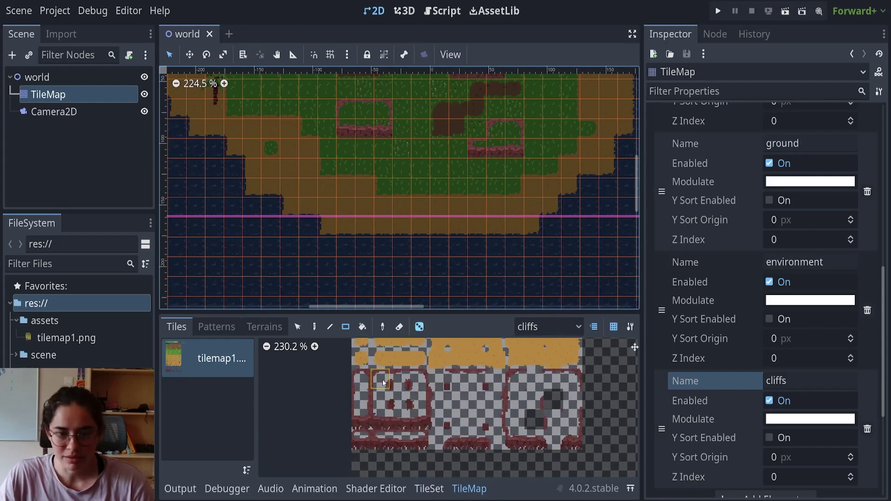
click(515, 438)
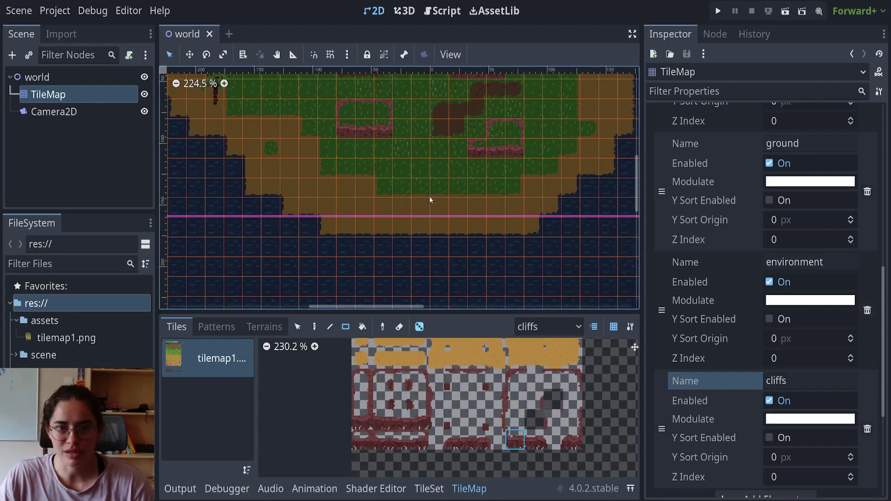
click(422, 186)
click(533, 439)
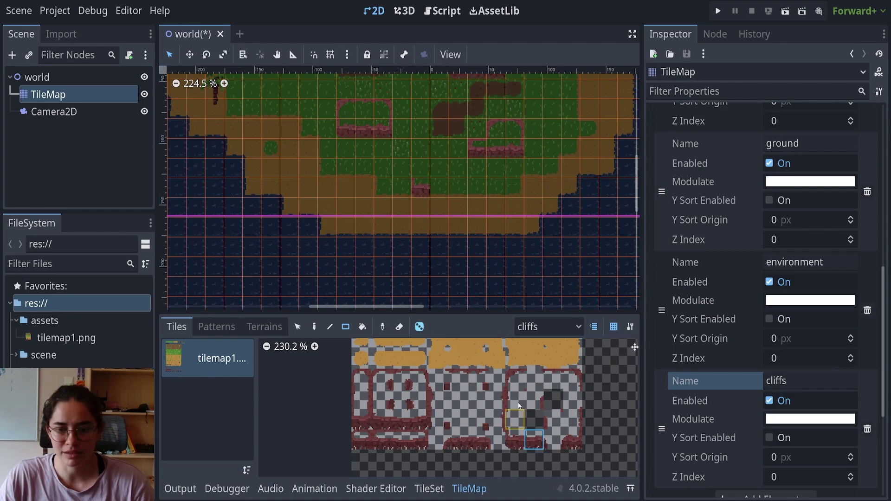
click(439, 187)
click(418, 419)
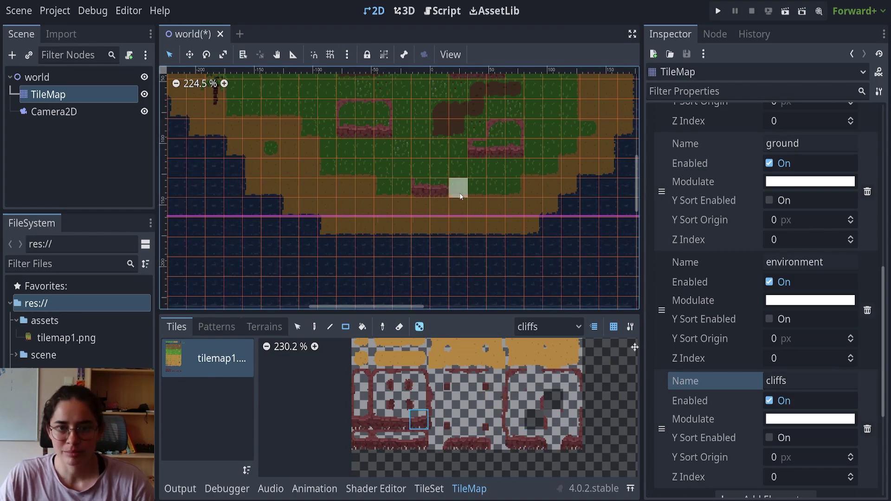
Complete the new southern cliff with top-left corner, top-right corner and top edge tiles above its bottom row.
click(516, 379)
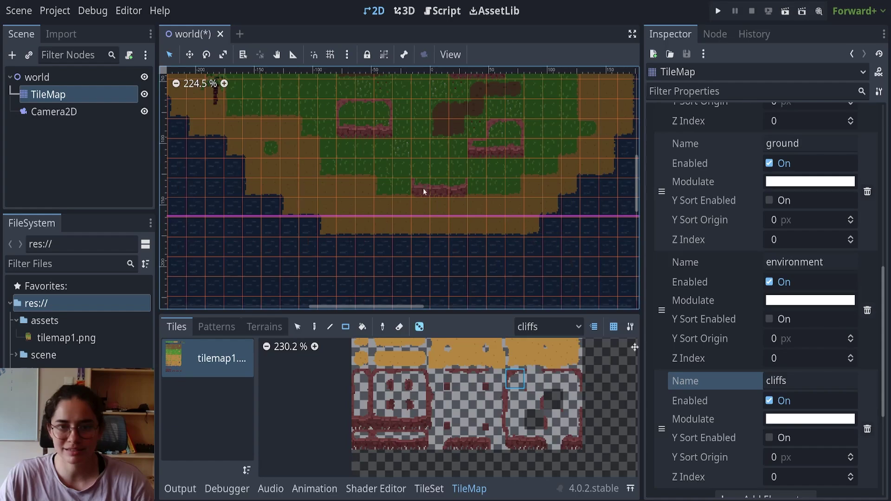
click(572, 379)
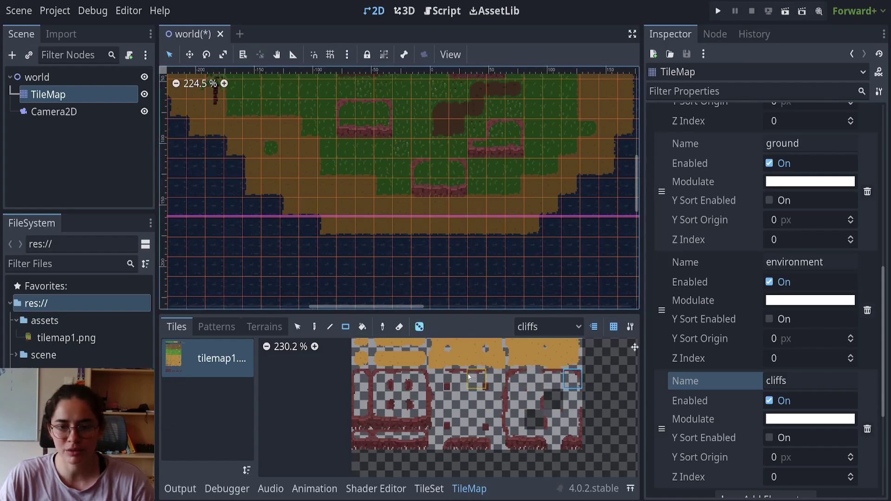
click(361, 379)
click(554, 379)
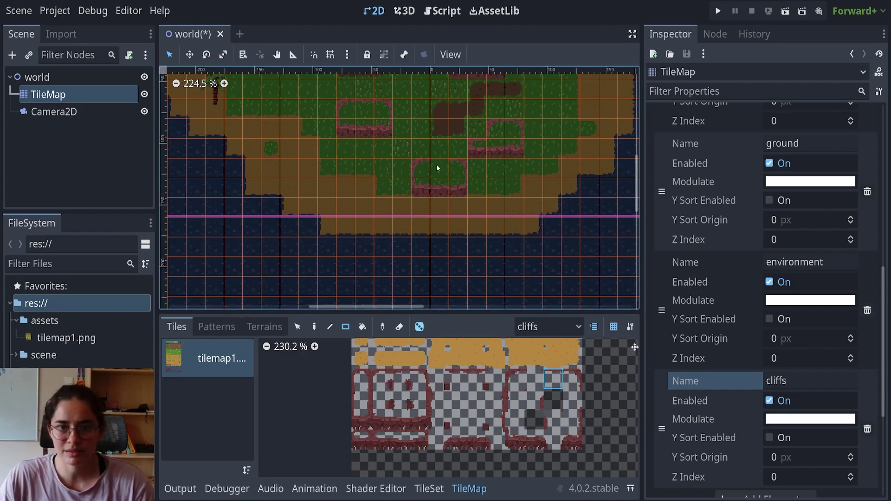
Examine the manually placed cliff up close and then the island as a whole.
scroll(457, 249, up, 5)
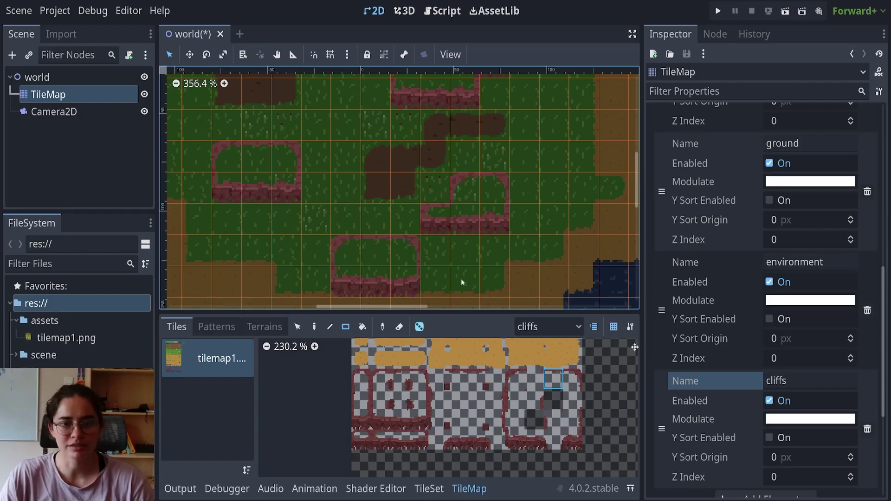
click(430, 307)
scroll(406, 266, down, 20)
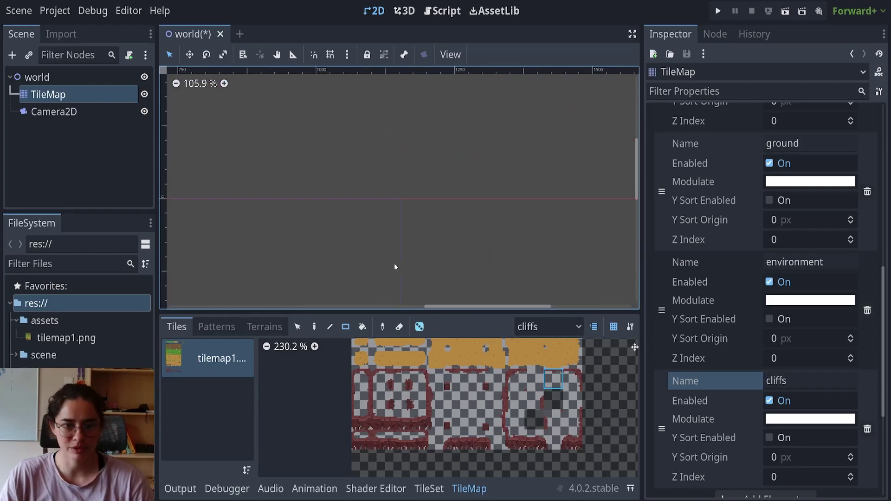
scroll(395, 267, down, 6)
middle_drag(421, 278, 483, 191)
scroll(327, 226, down, 9)
middle_drag(219, 207, 432, 253)
scroll(357, 240, up, 4)
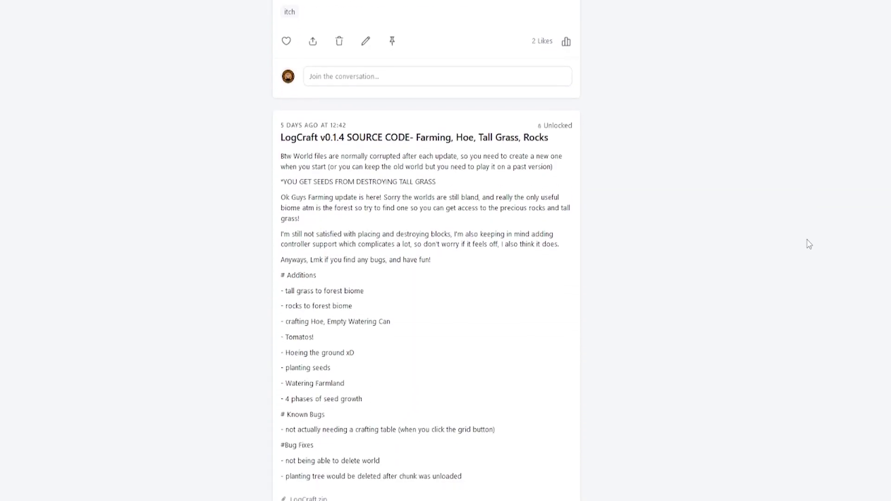
Look through the LogCraft v0.1.4 source code and demo posts on the web page.
scroll(809, 244, down, 5)
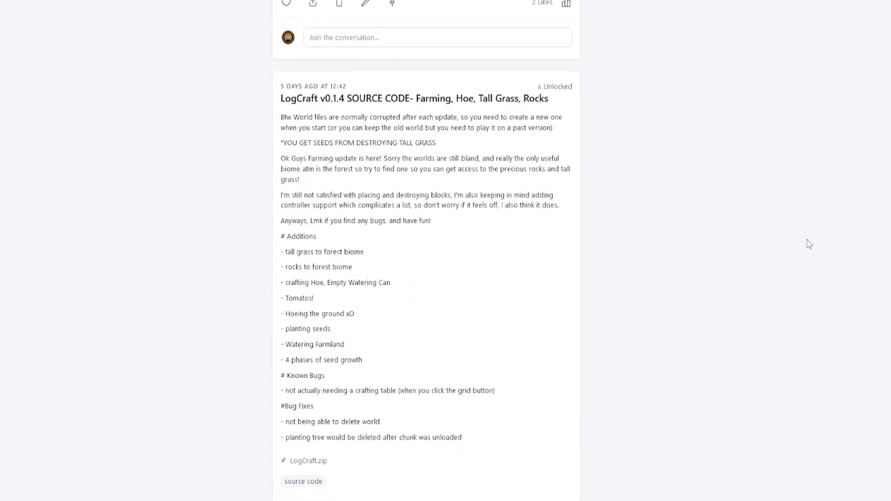
scroll(809, 244, down, 7)
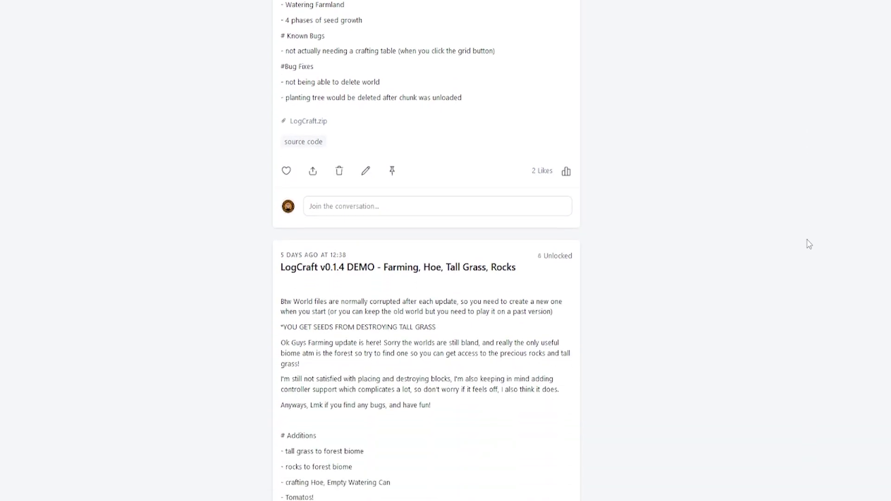
scroll(809, 244, down, 5)
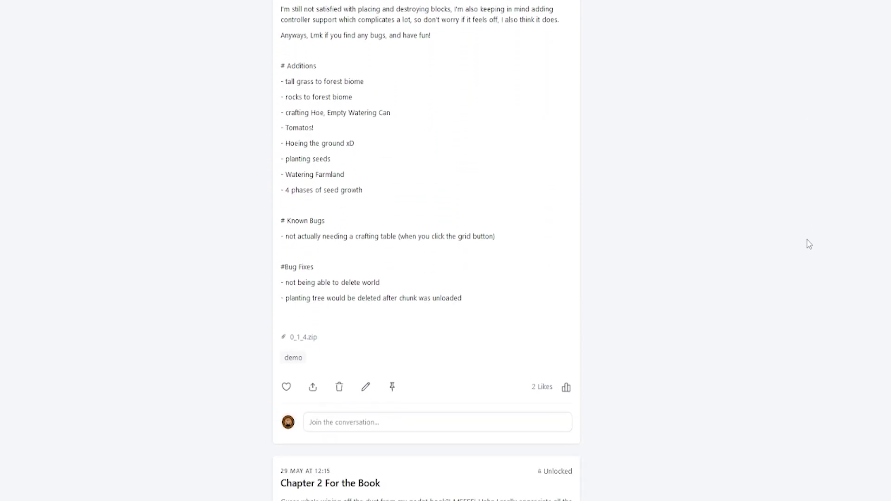